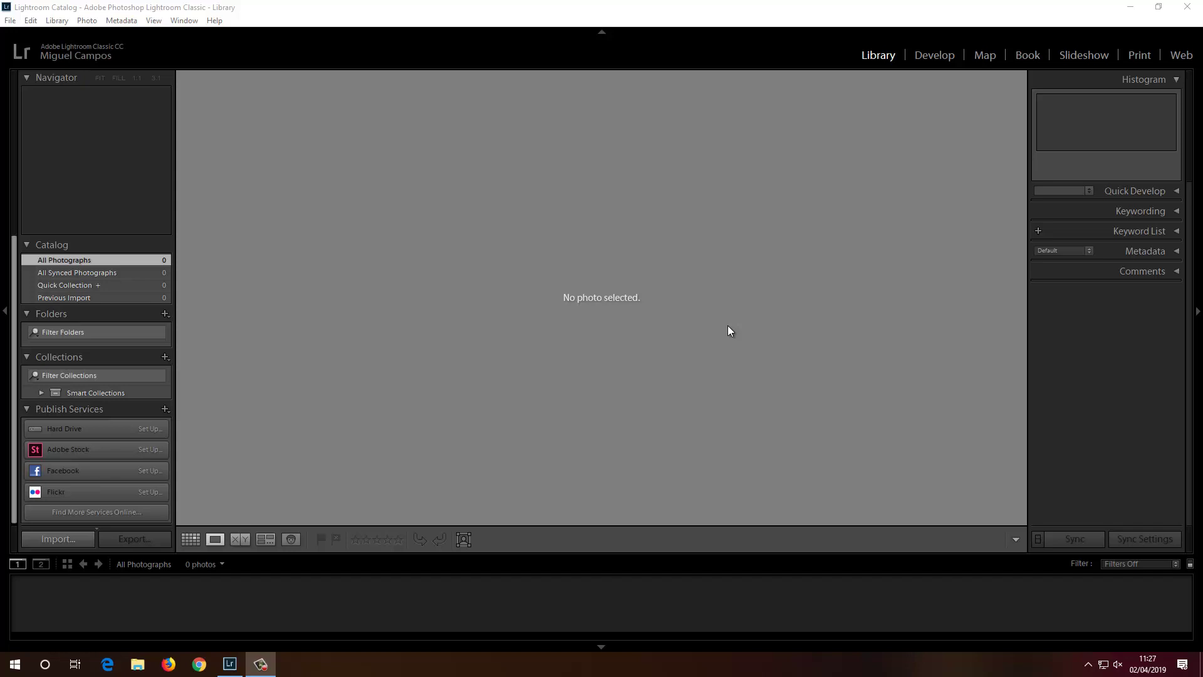
- Examine the catalog files stored in the Lightroom folder under Pictures in File Explorer
click(138, 664)
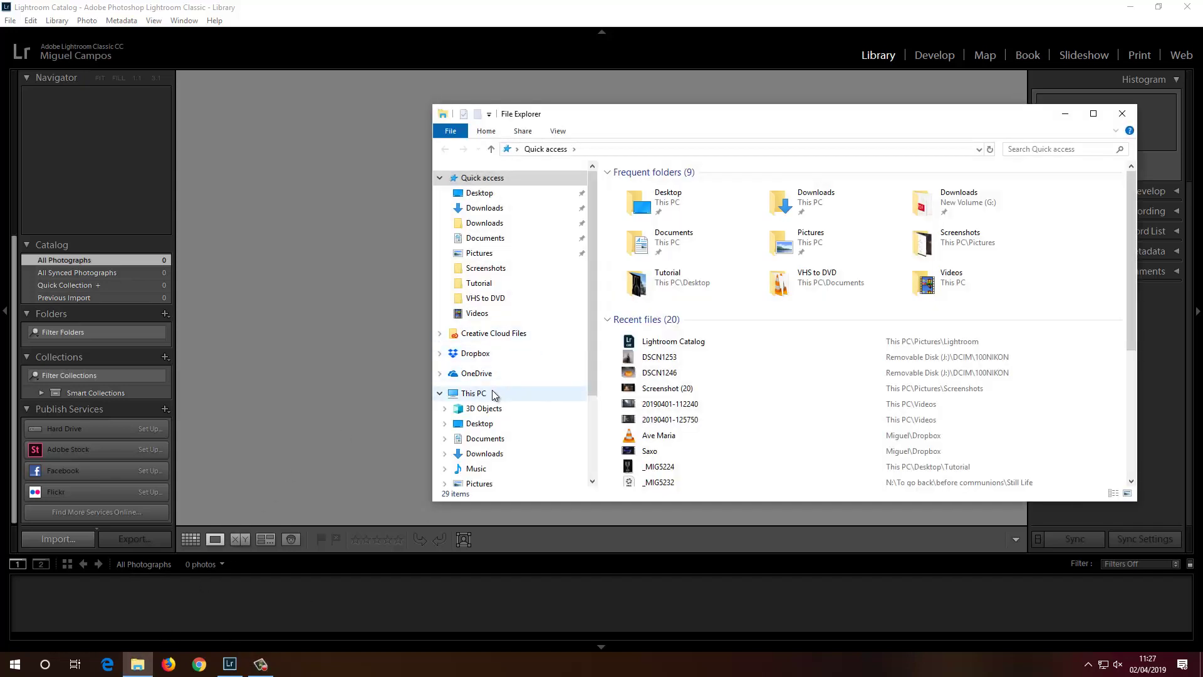
click(490, 254)
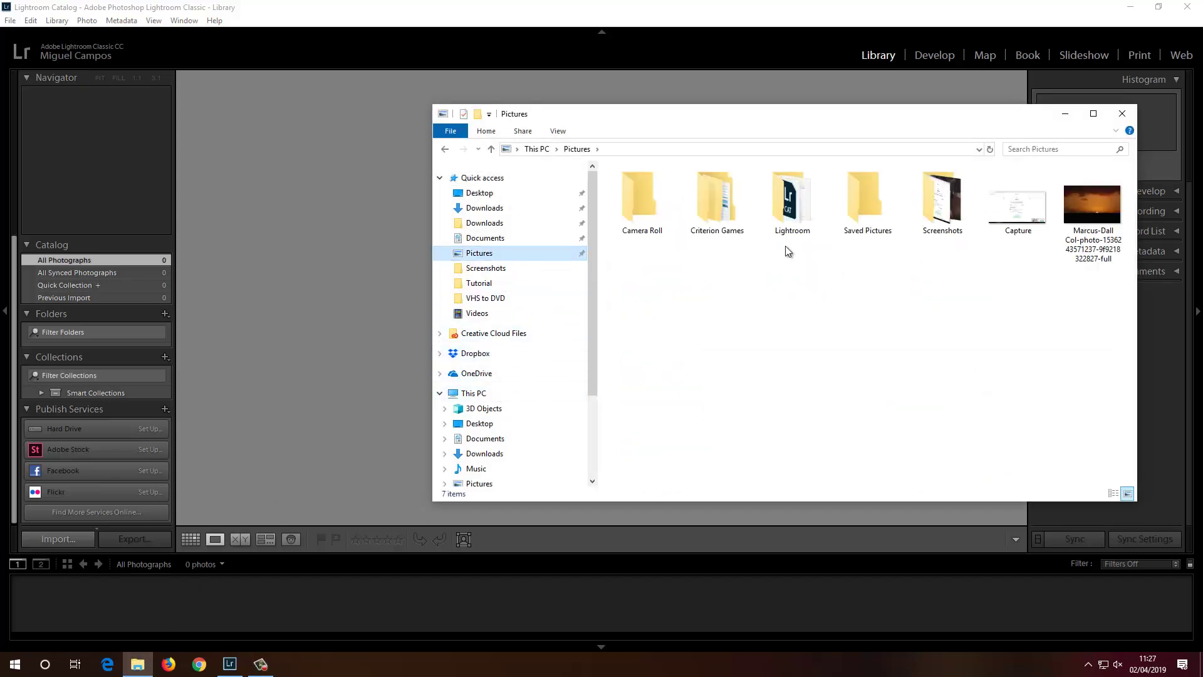
double_click(793, 214)
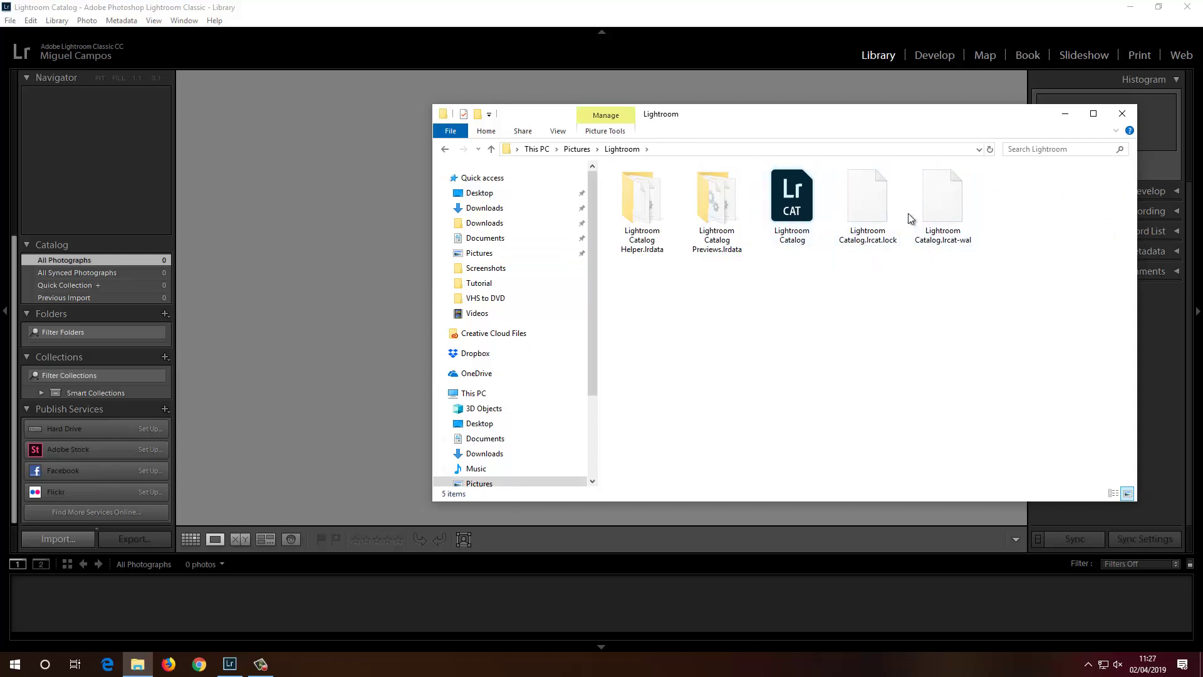
click(1121, 114)
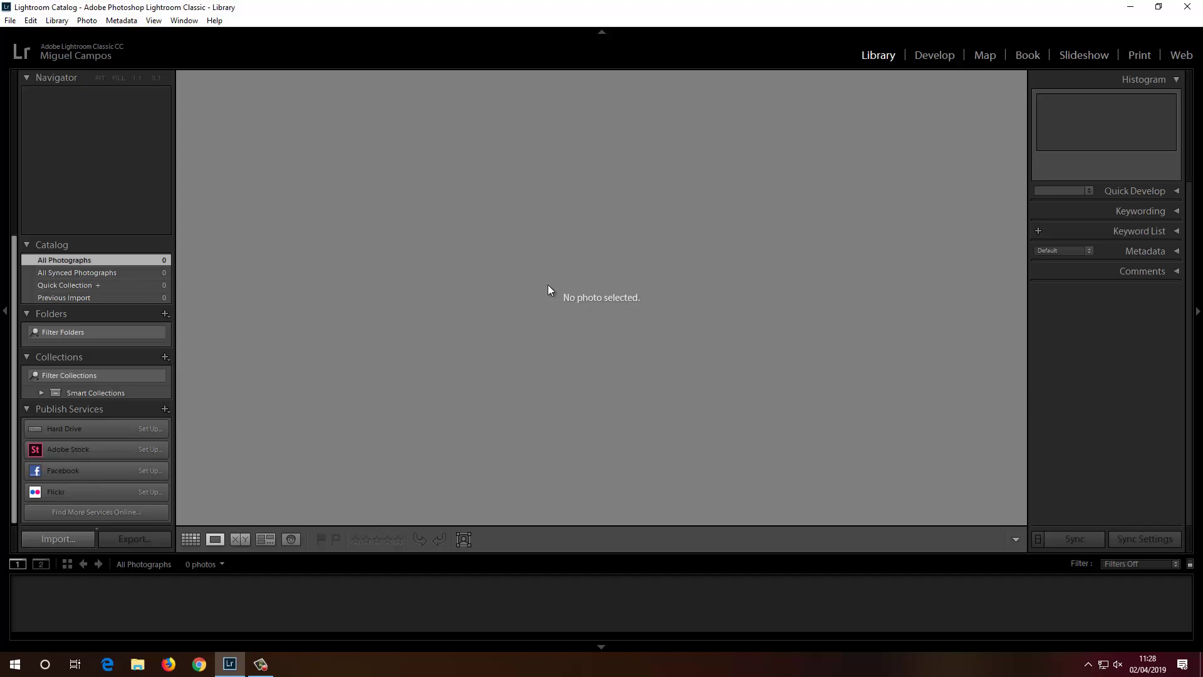
- Start a photo import with the Tutorial folder on the Desktop as the source
click(75, 539)
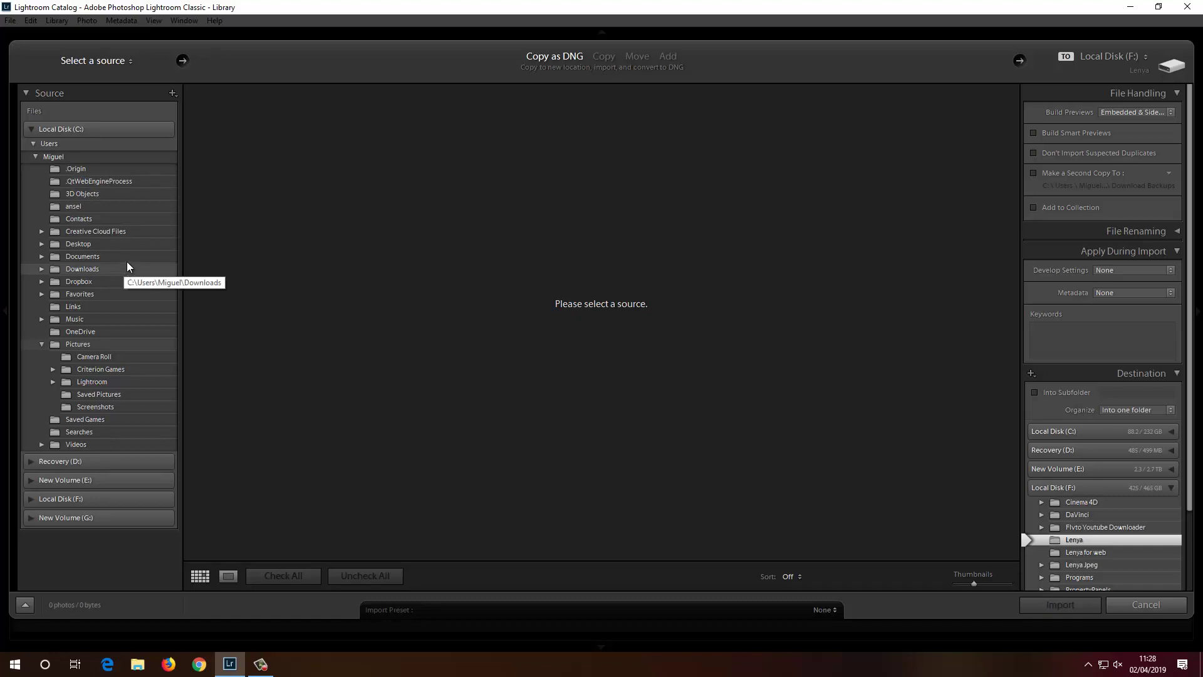
click(41, 244)
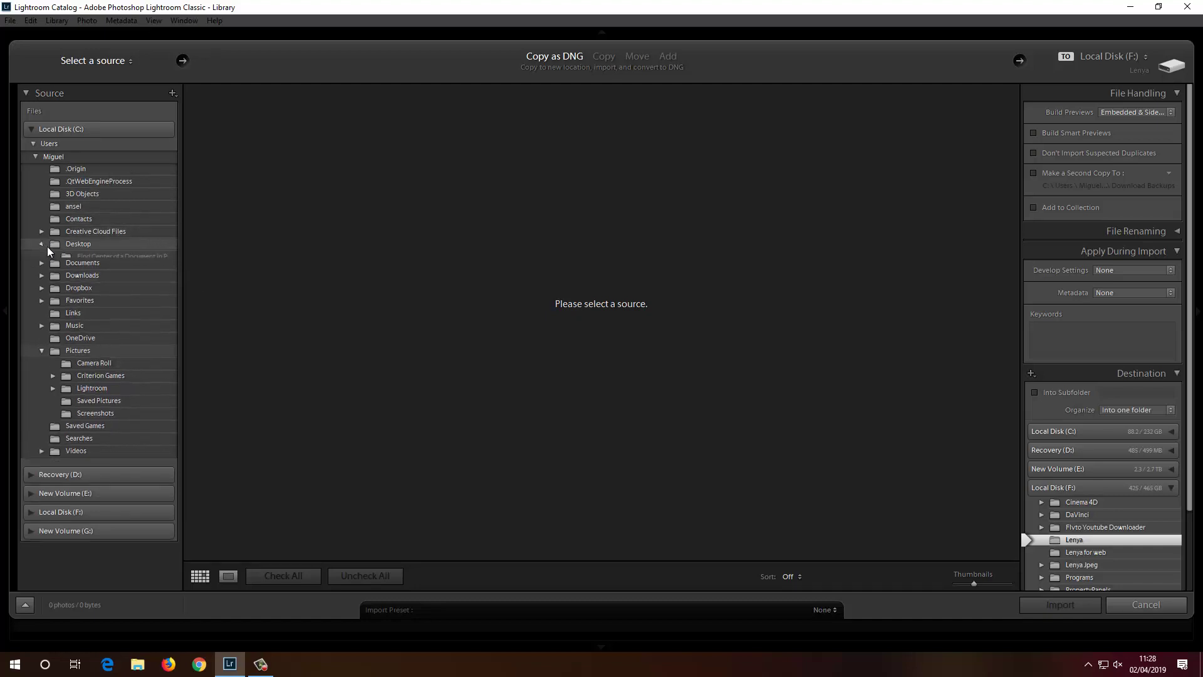
click(94, 268)
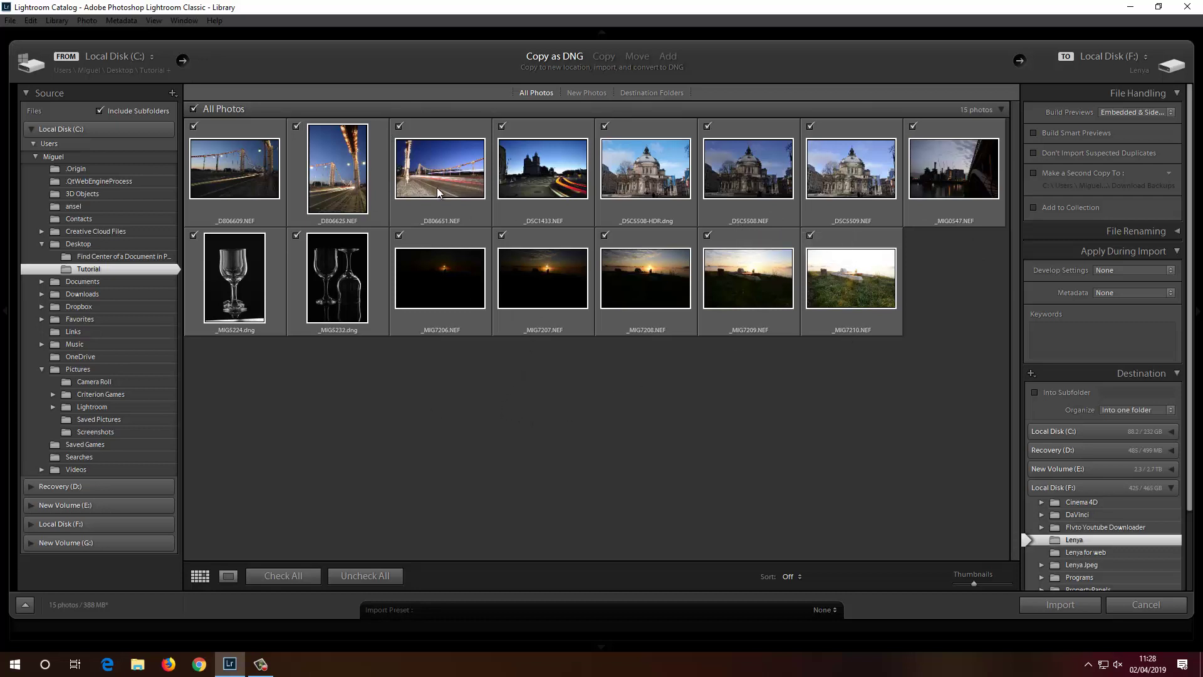
- Exclude all photos from the import except the three bridge shots _D806609, _D806625 and _D806651
click(193, 109)
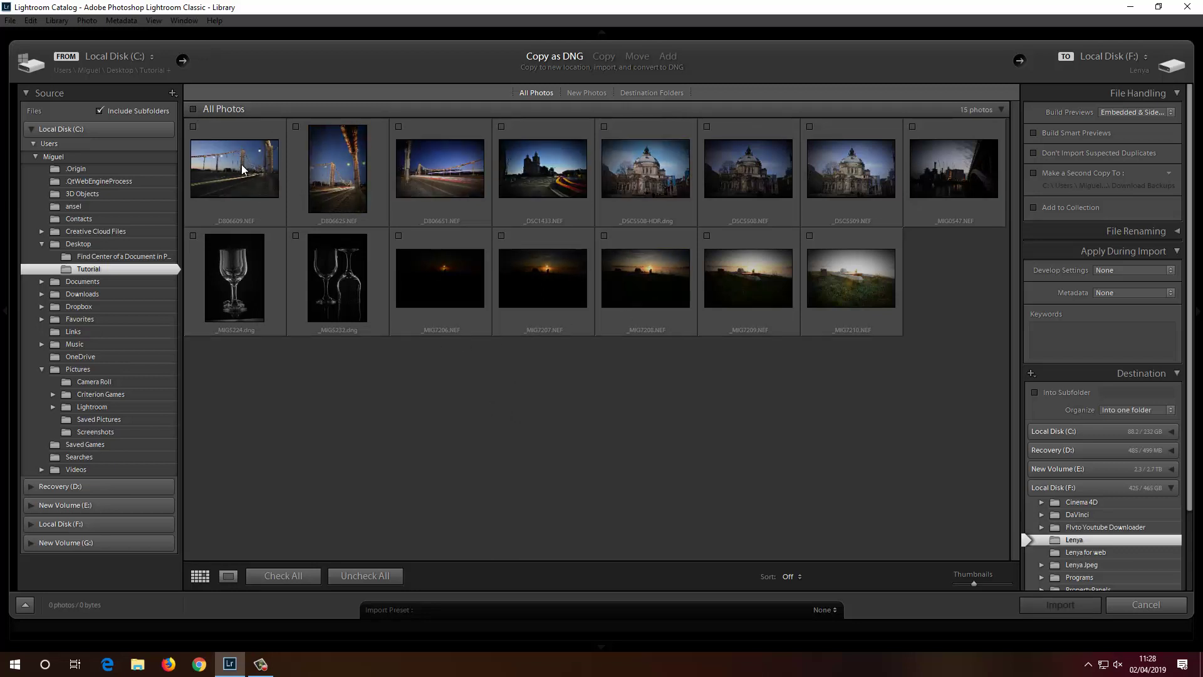
click(194, 126)
click(296, 126)
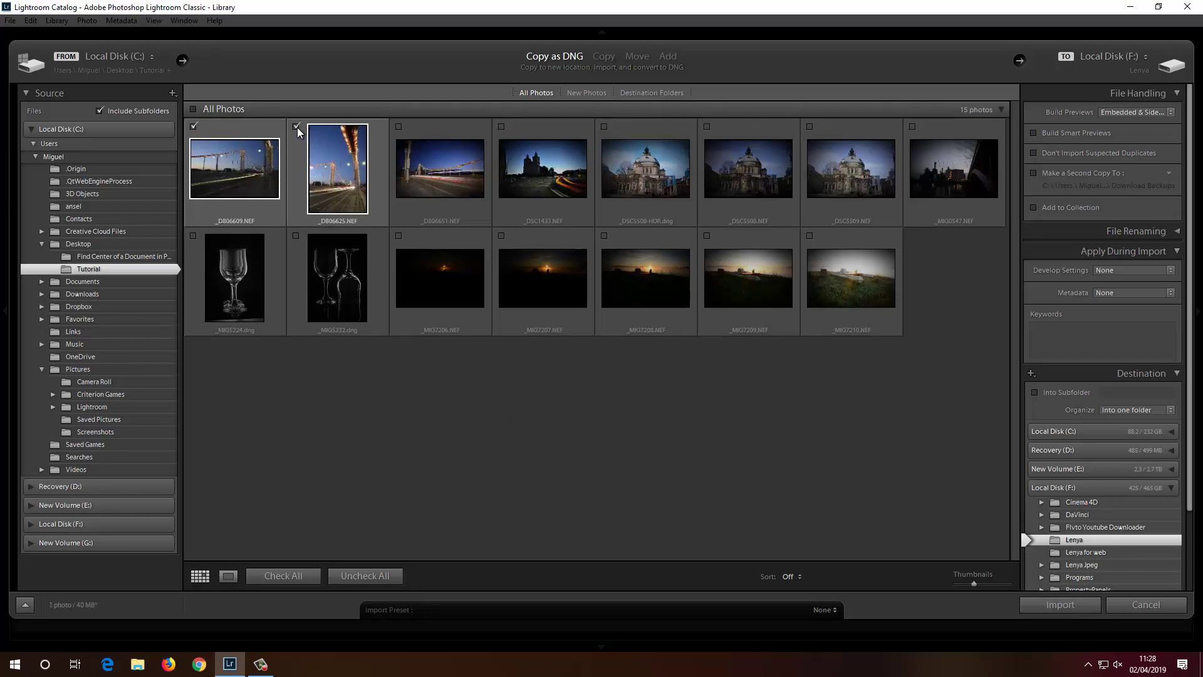
click(399, 126)
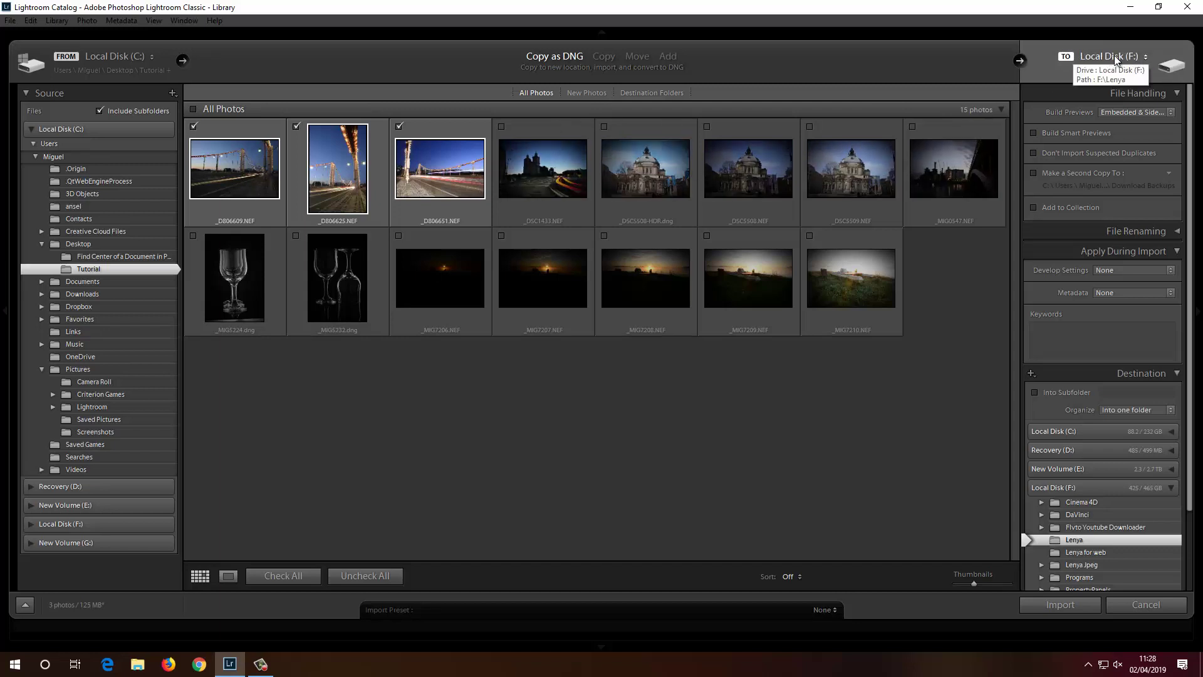
- Create a folder named "Chelsea bridge" on Local Disk (F:) and set it as the import destination
click(1116, 59)
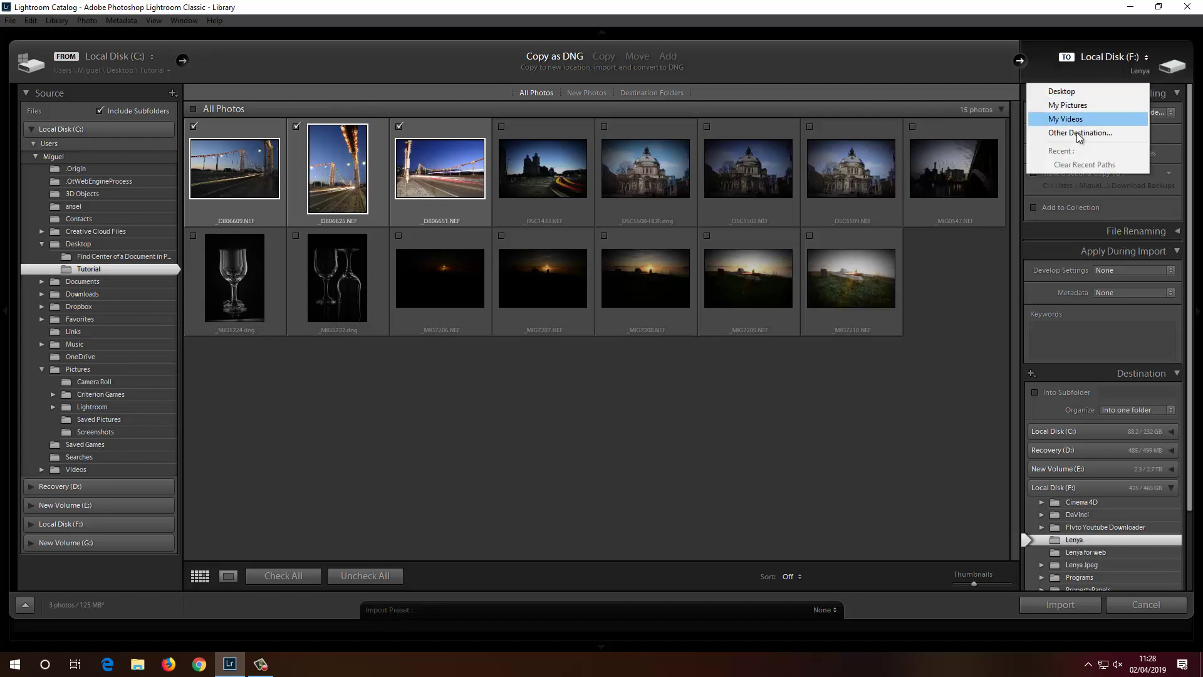
click(1121, 133)
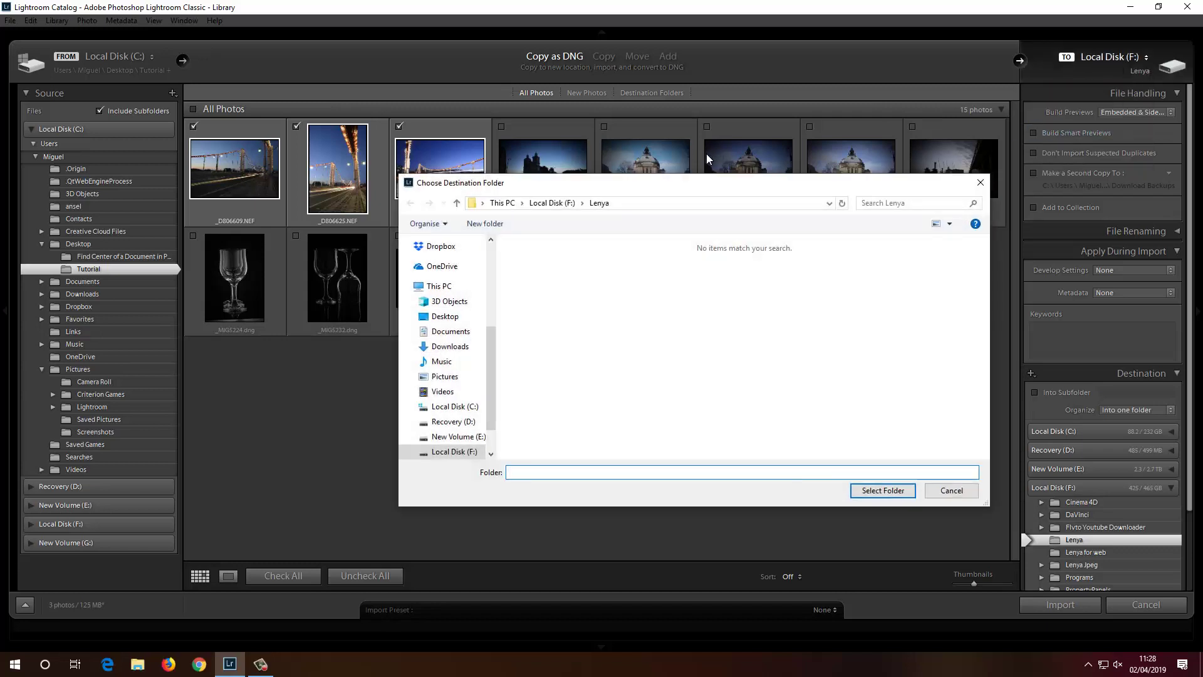
drag(661, 184, 529, 116)
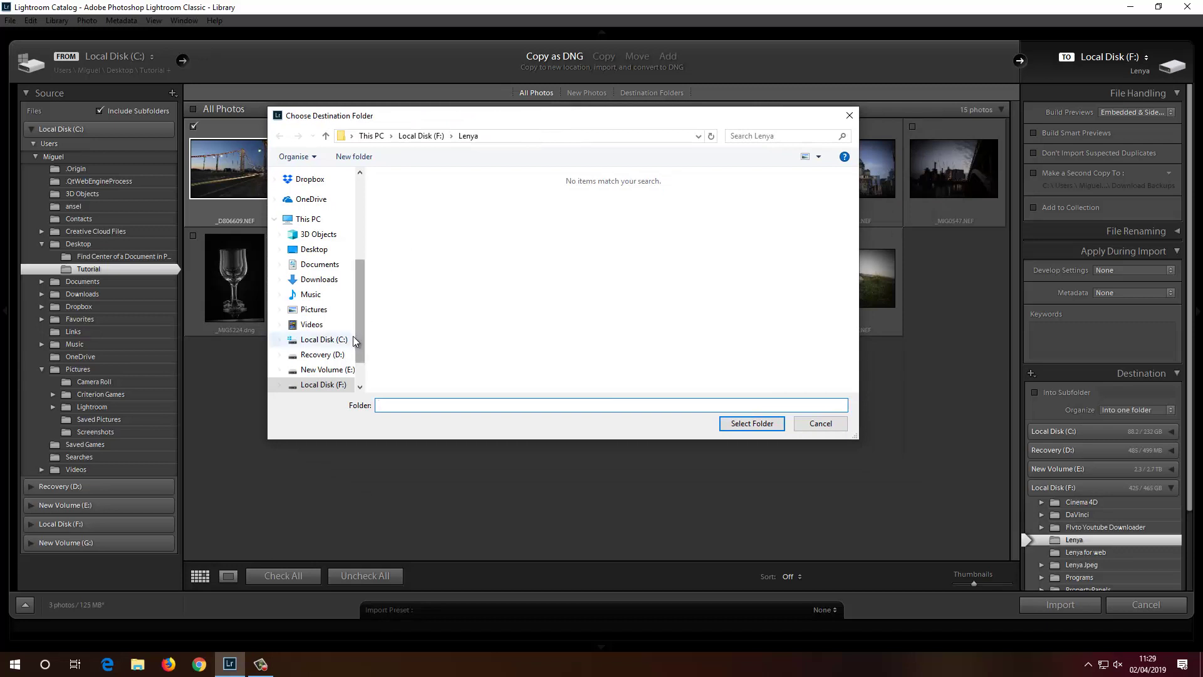
click(318, 384)
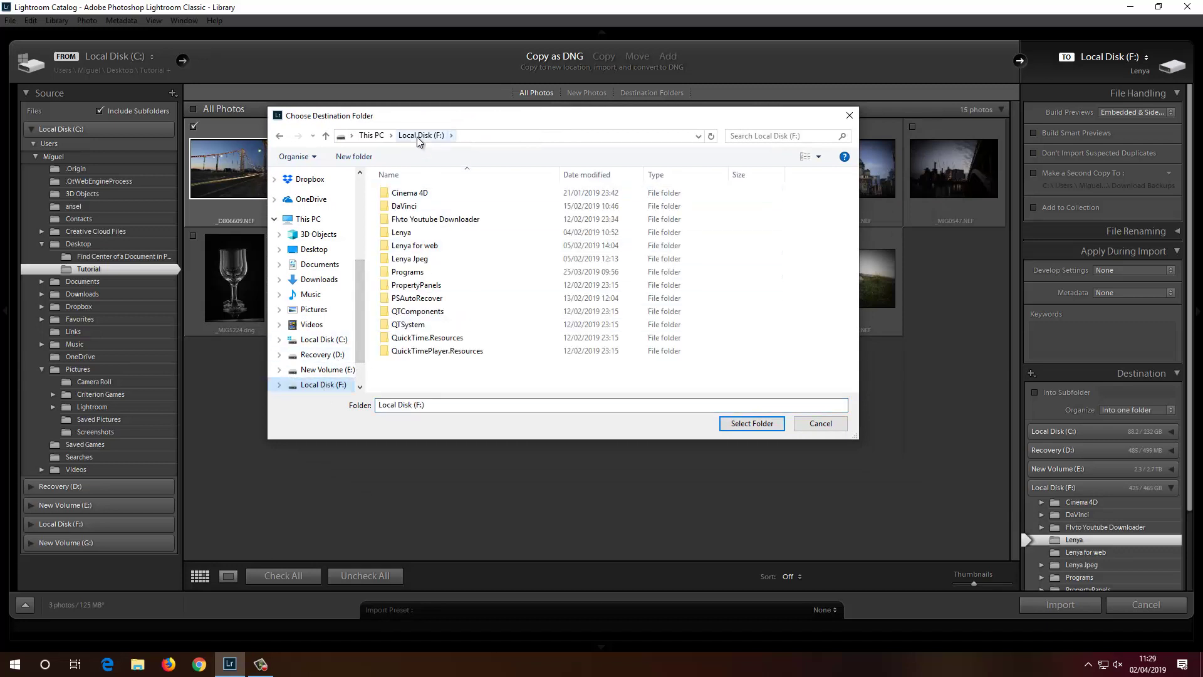
right_click(413, 382)
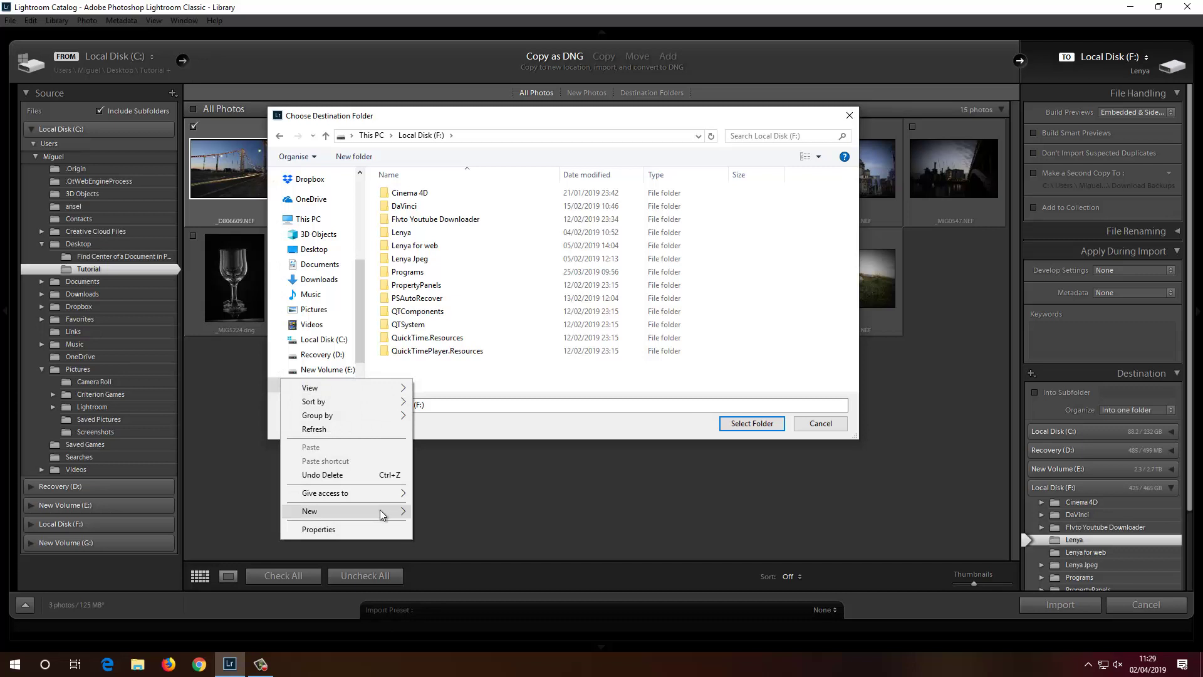
mouse_move(385, 512)
click(439, 512)
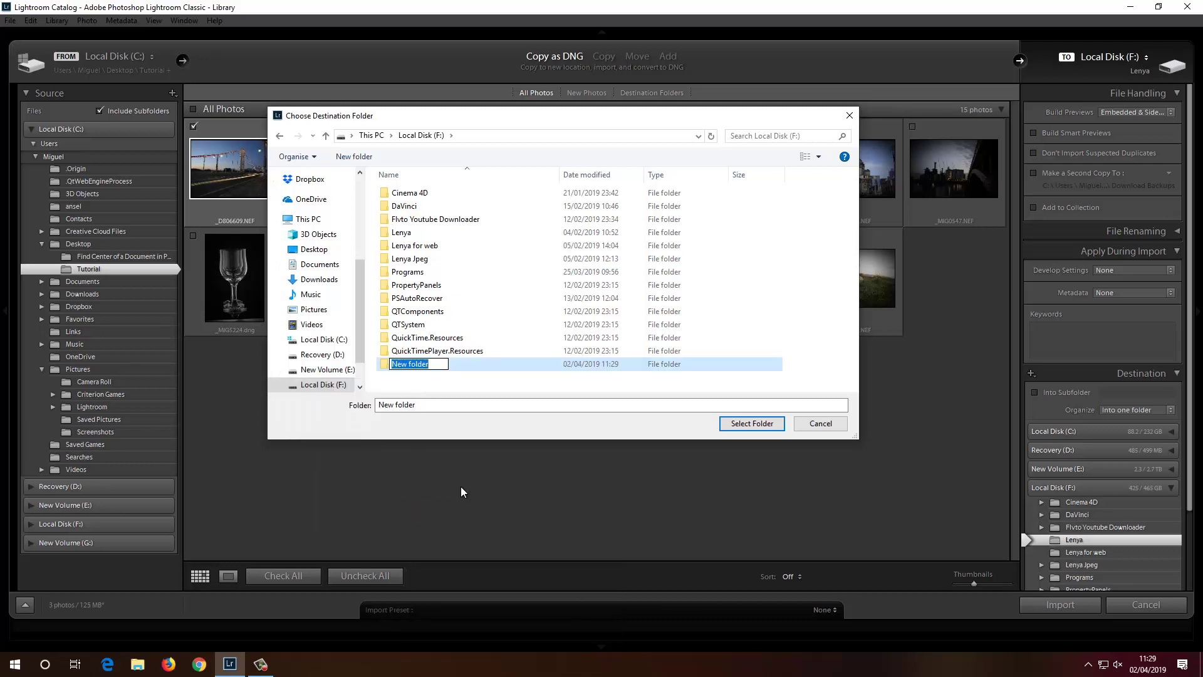
text(Chelsea bridge)
key(Return)
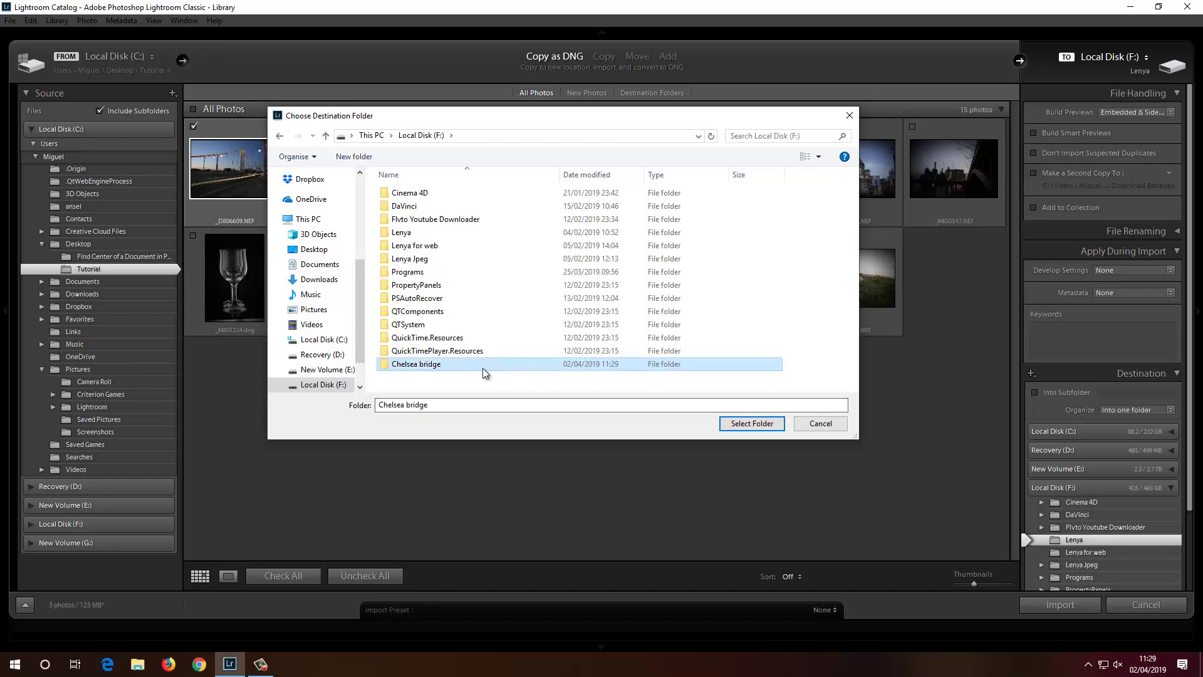
click(745, 423)
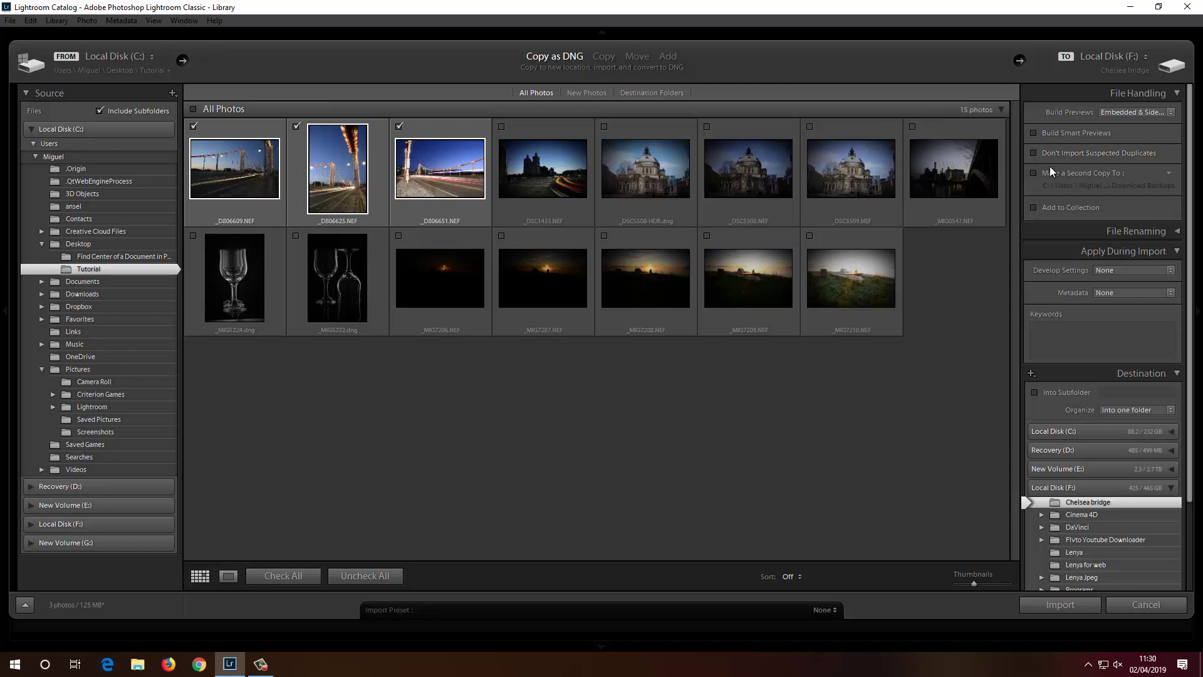
- Try the option for making a second copy of the imported files, including its backup folder choice
click(1092, 173)
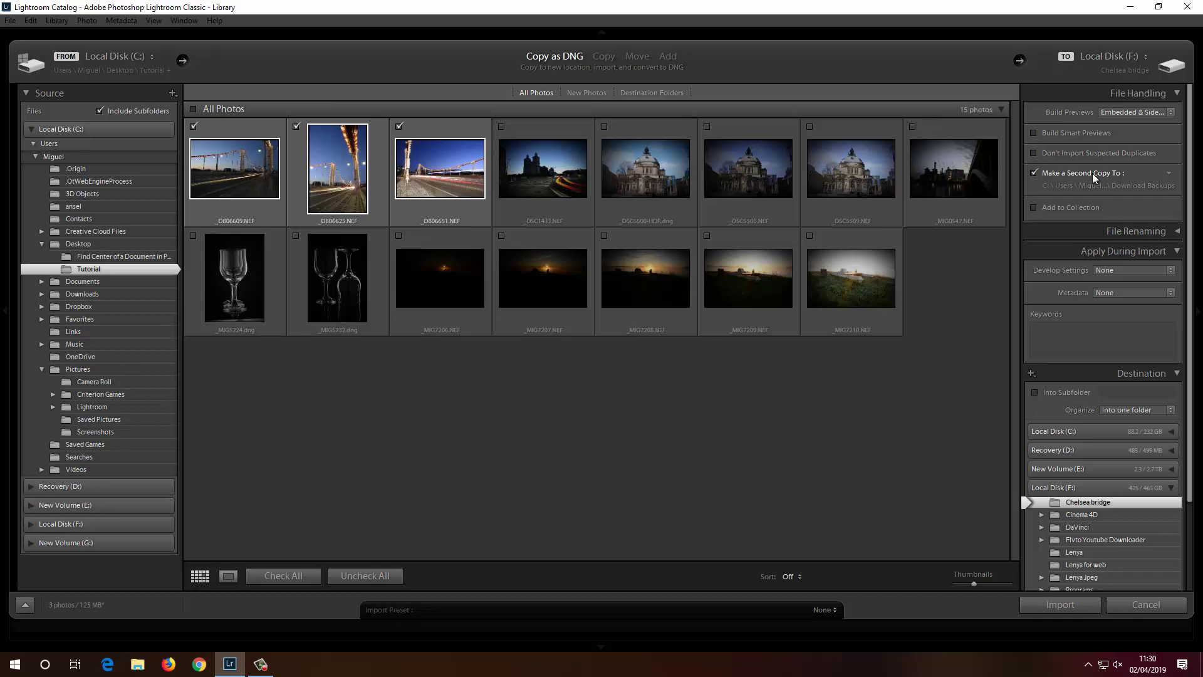
click(1170, 171)
click(1048, 215)
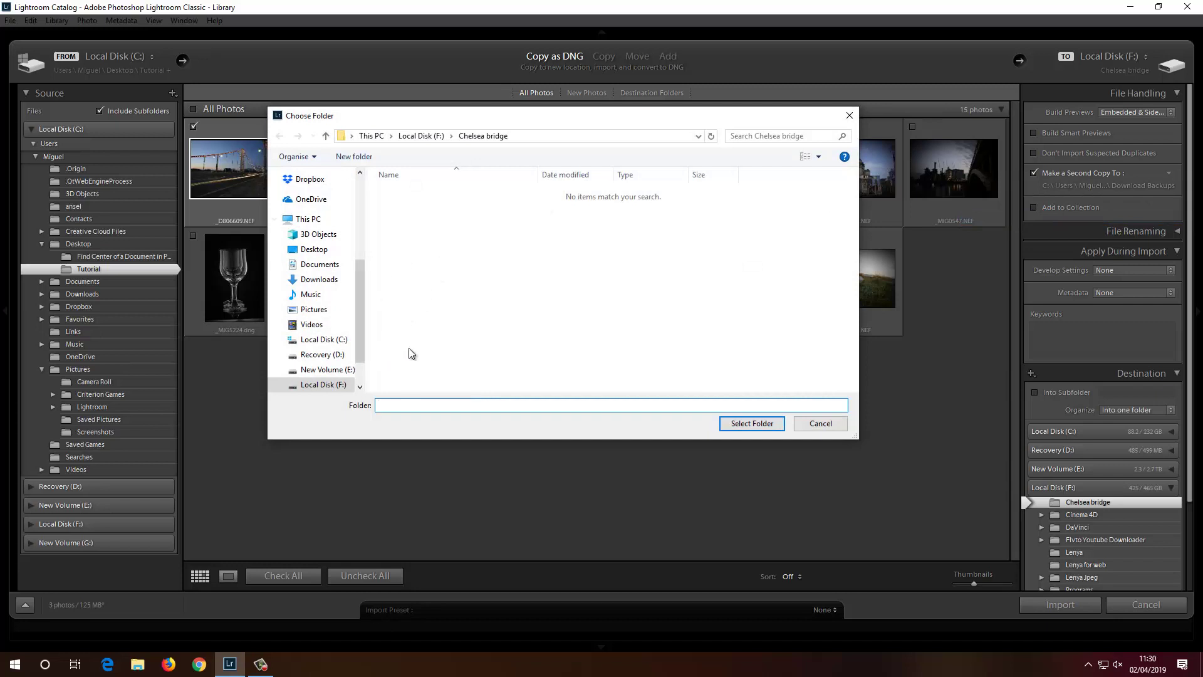
click(818, 423)
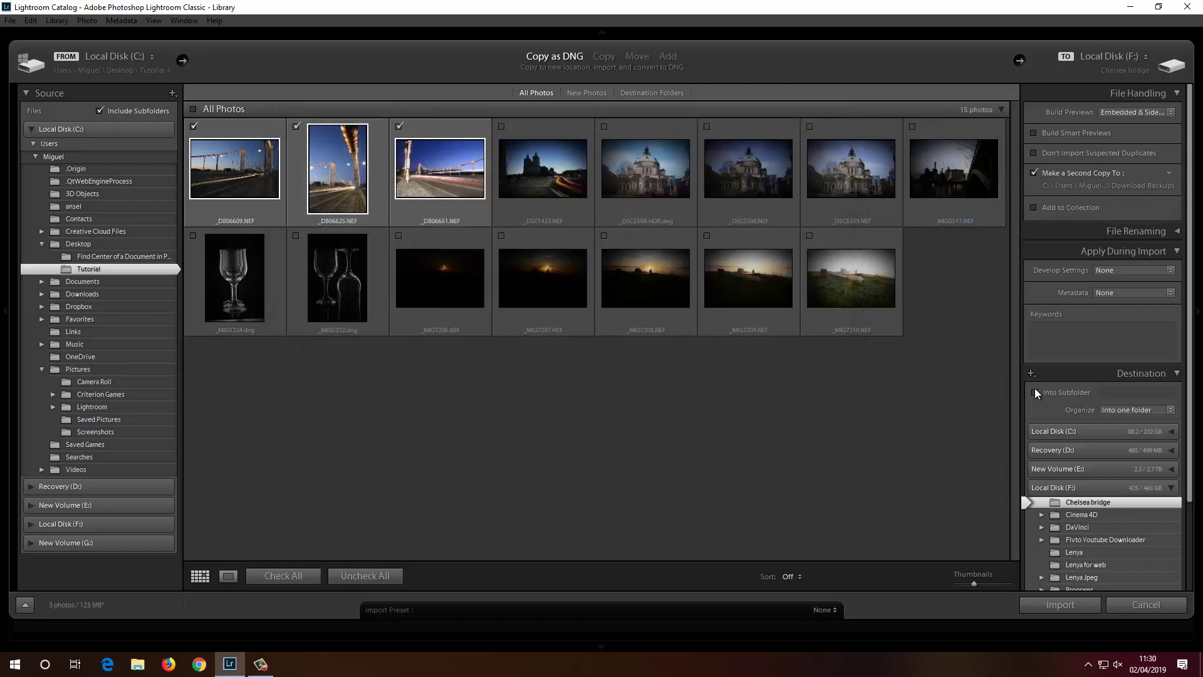
click(1035, 173)
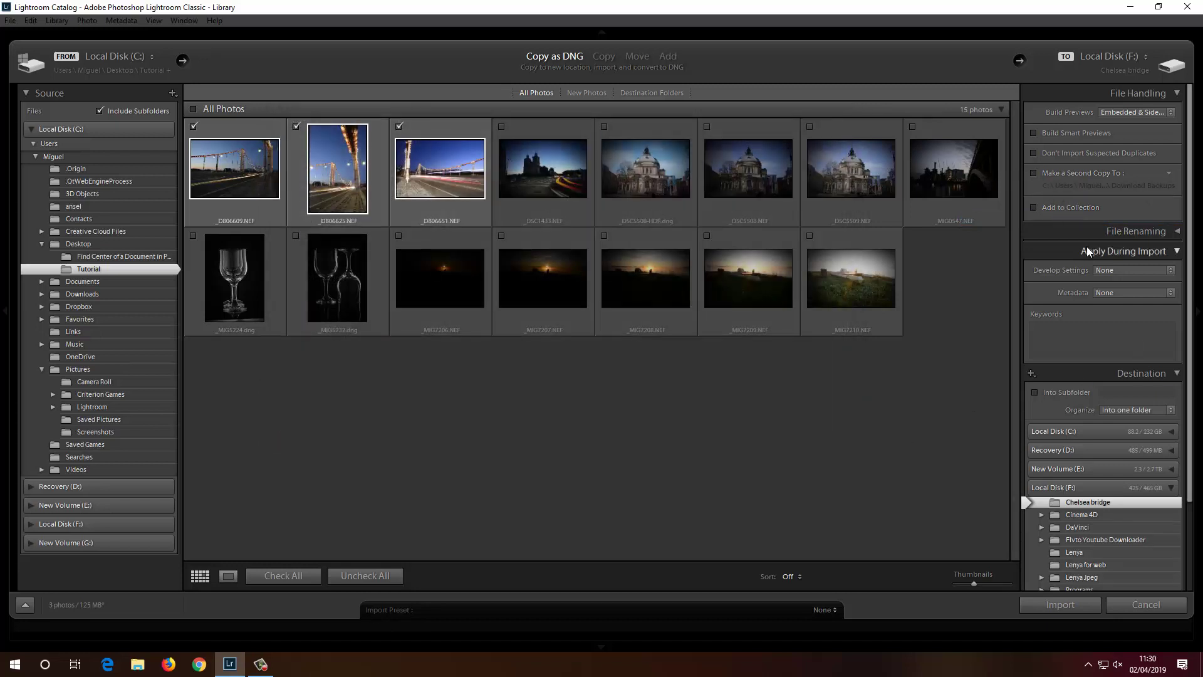
- Try the option for adding the imported photos to a collection and view the file renaming settings
click(1033, 207)
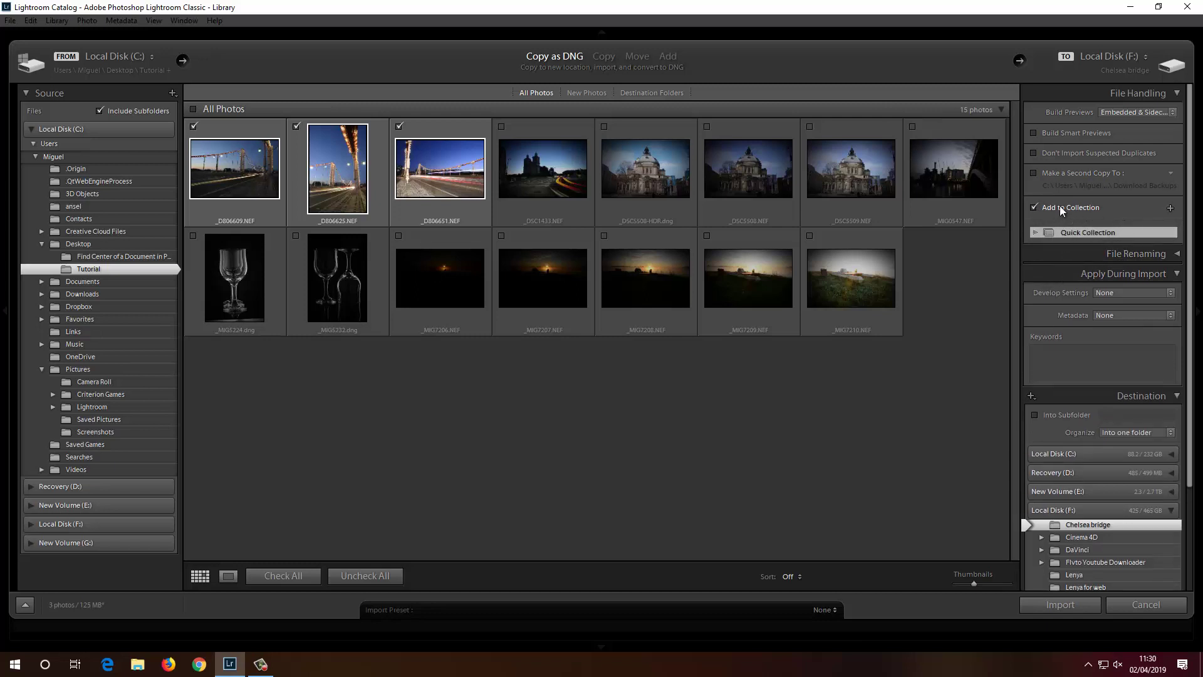
click(1033, 206)
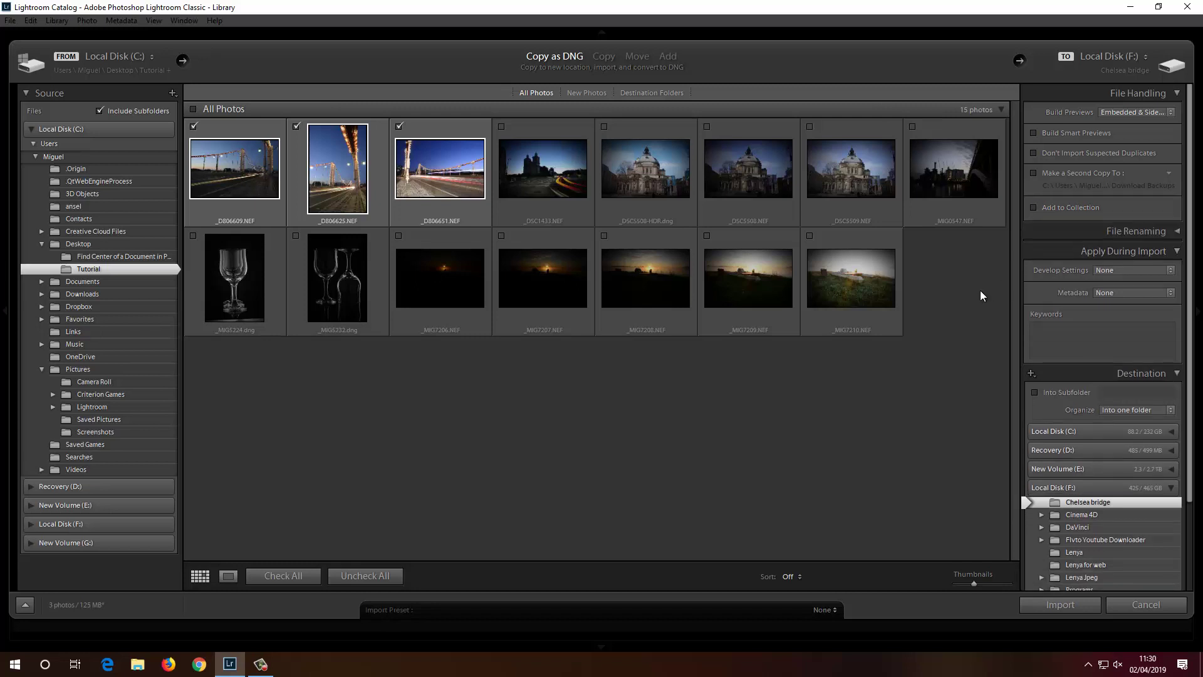
click(1160, 232)
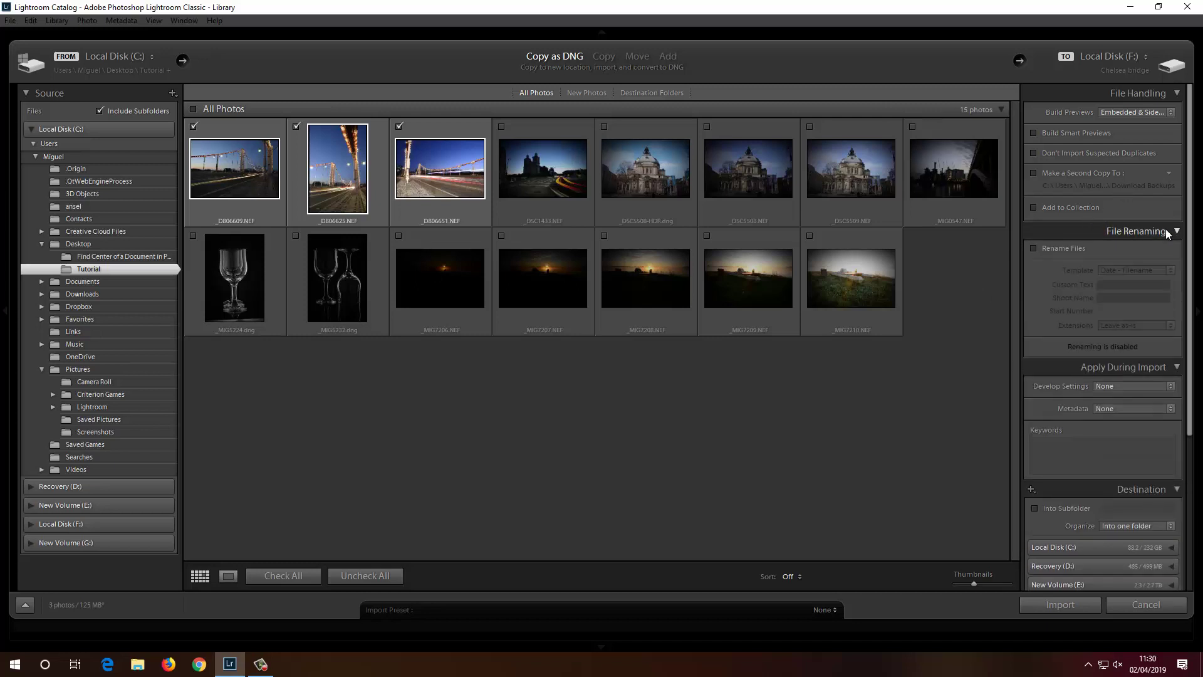
click(1165, 229)
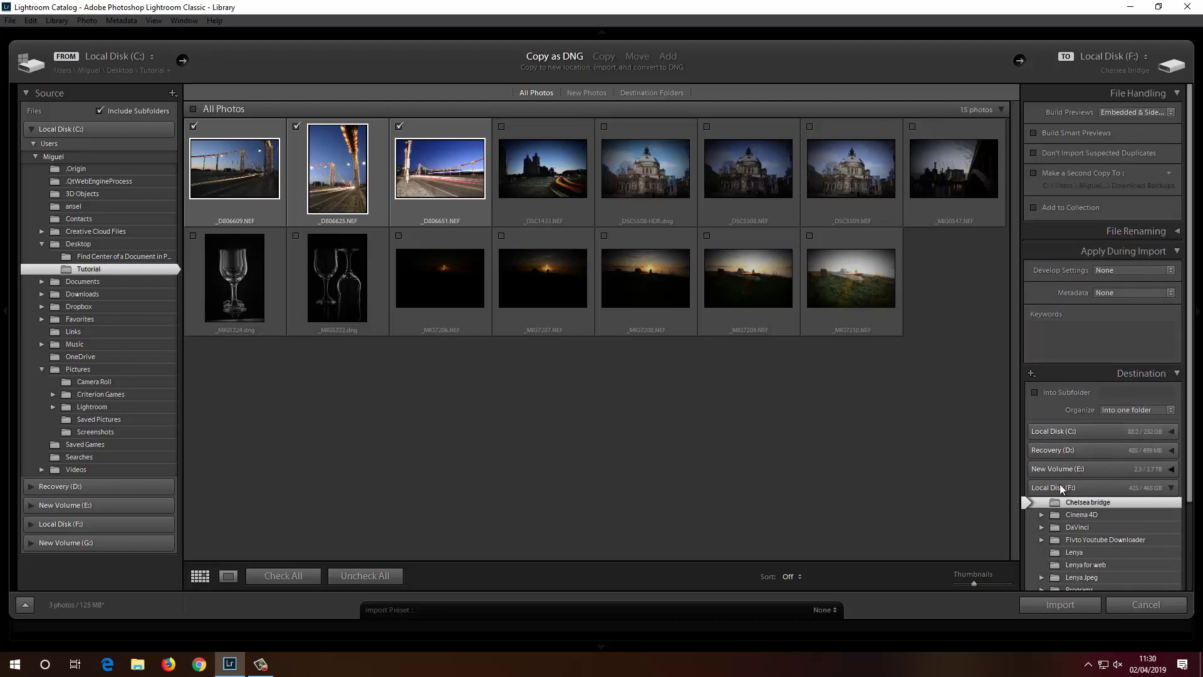
- Import the three checked photos as DNG copies and select the first imported photo in the grid
click(1058, 605)
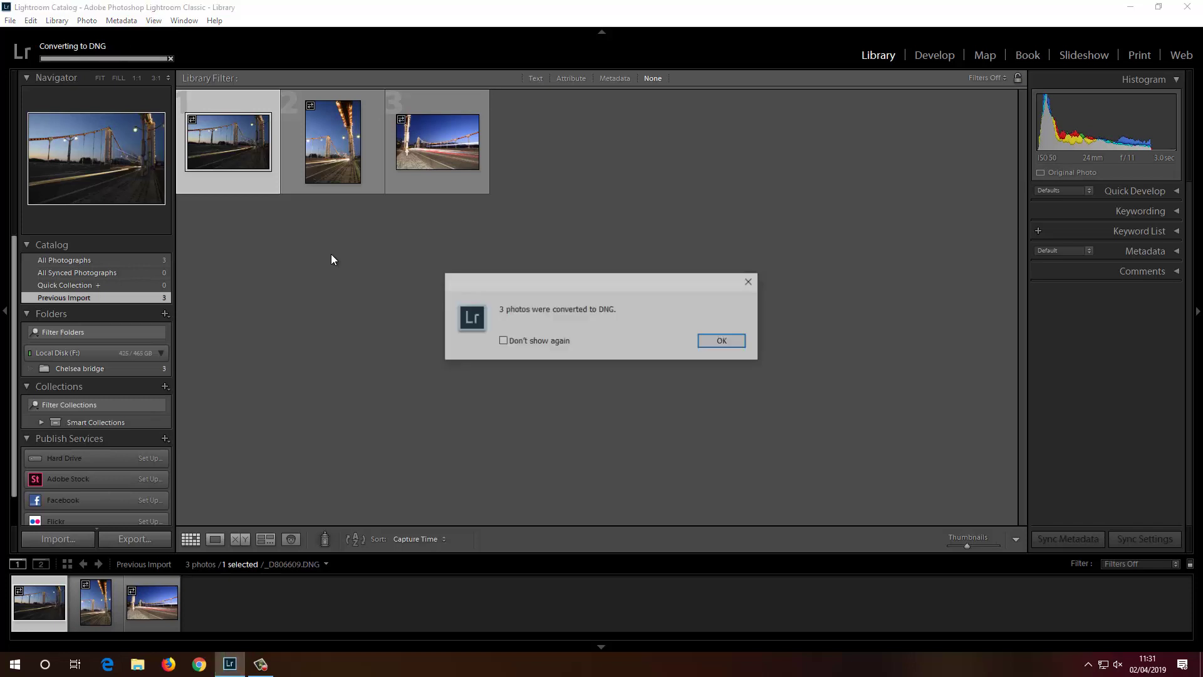
click(723, 341)
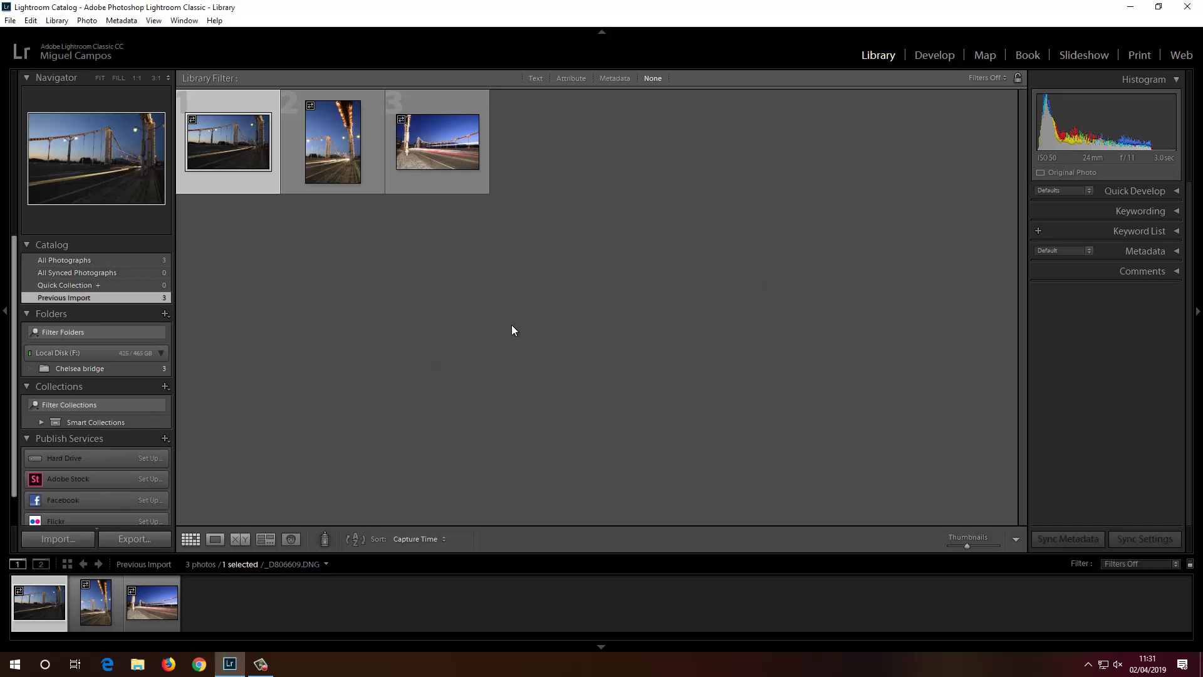
click(313, 152)
click(431, 149)
click(250, 182)
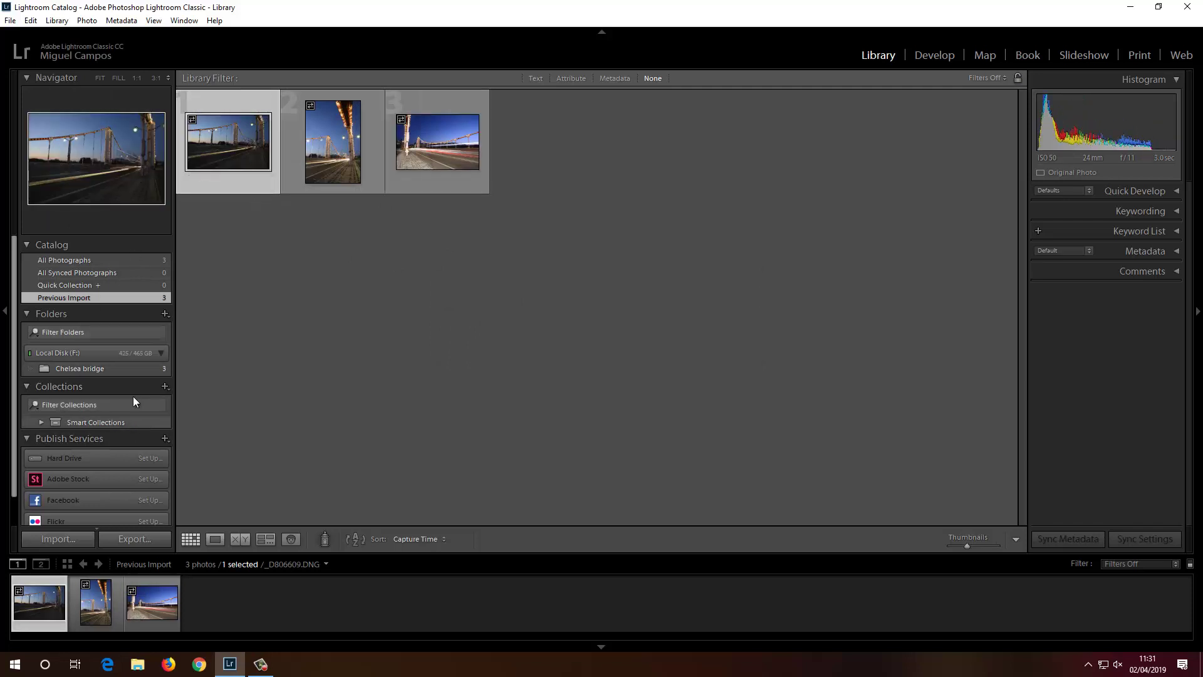
- Create a collection named "Chelsea Bridge" that includes the selected photo
click(166, 388)
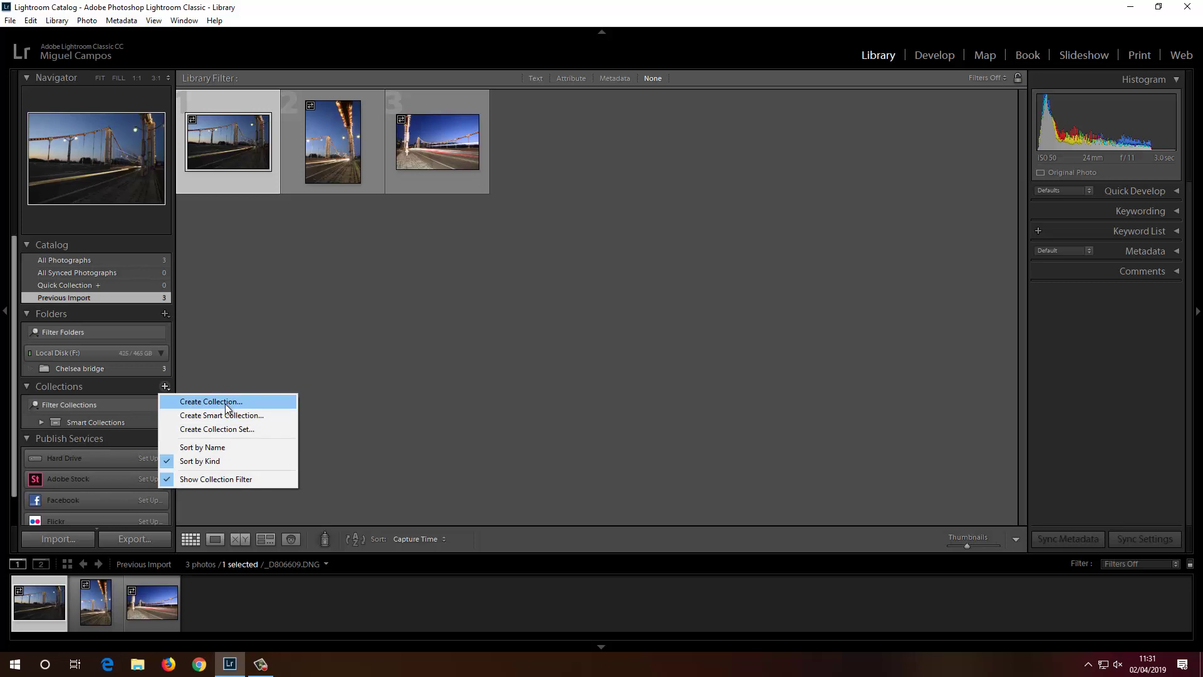
click(225, 405)
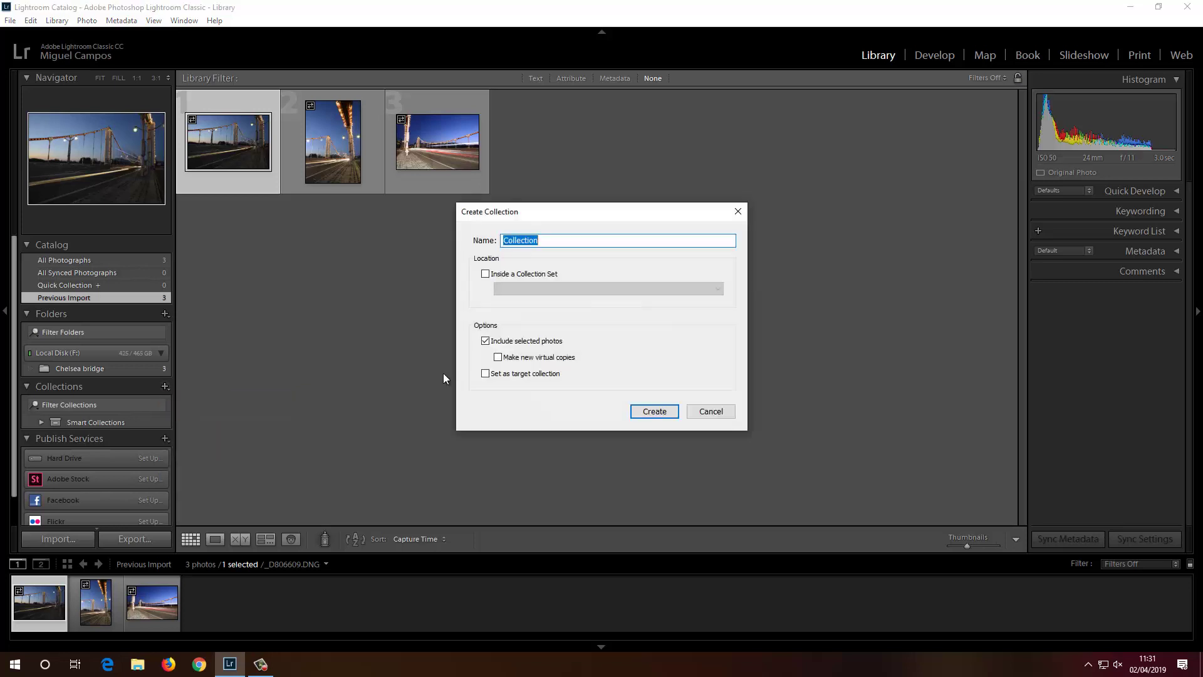
text(Chelsea Bridge)
click(653, 412)
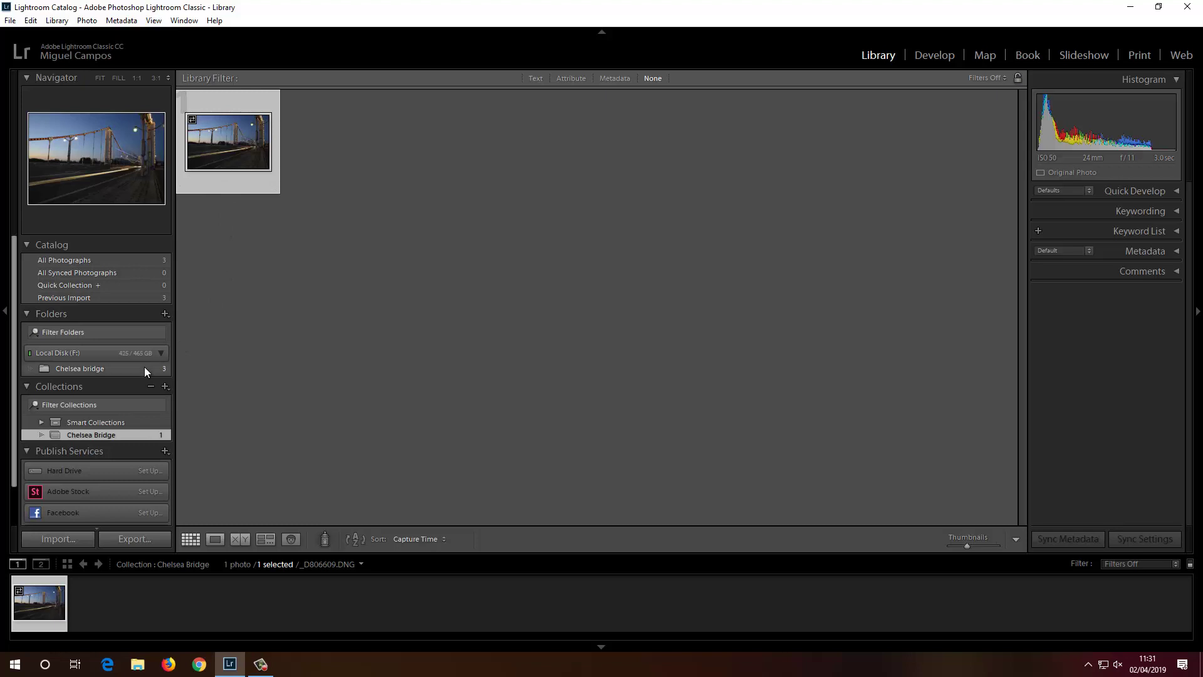
- Add all photos from the Chelsea bridge folder to the Chelsea Bridge collection and open that collection
click(104, 368)
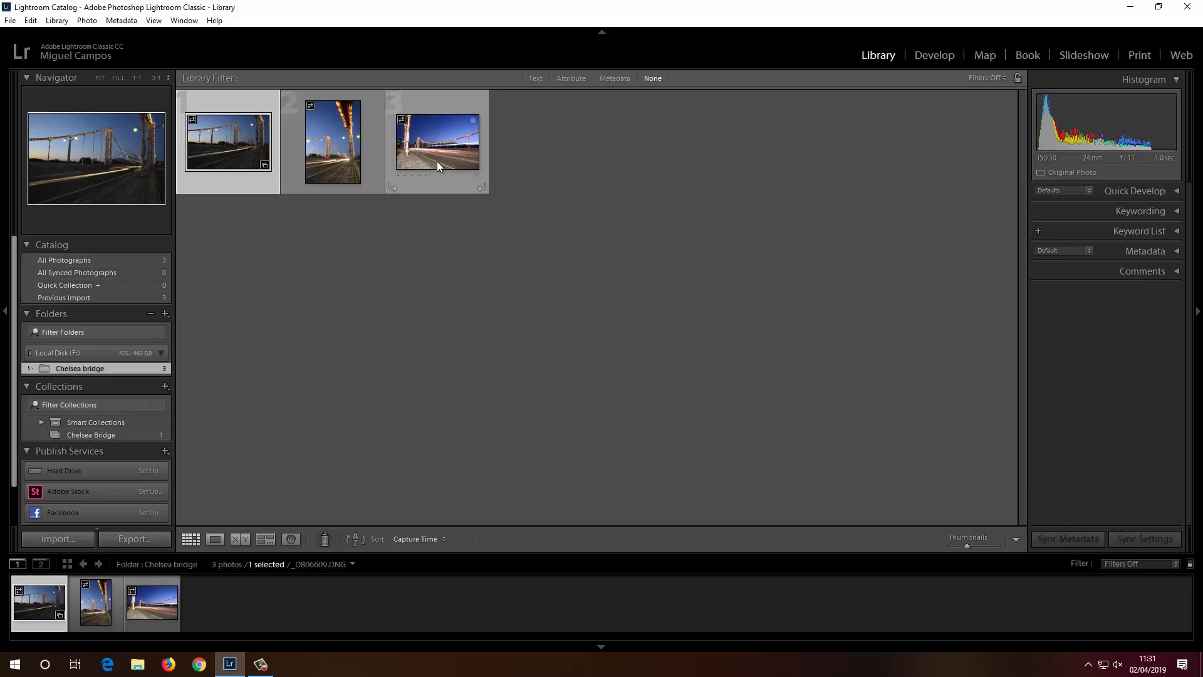
key(ctrl+a)
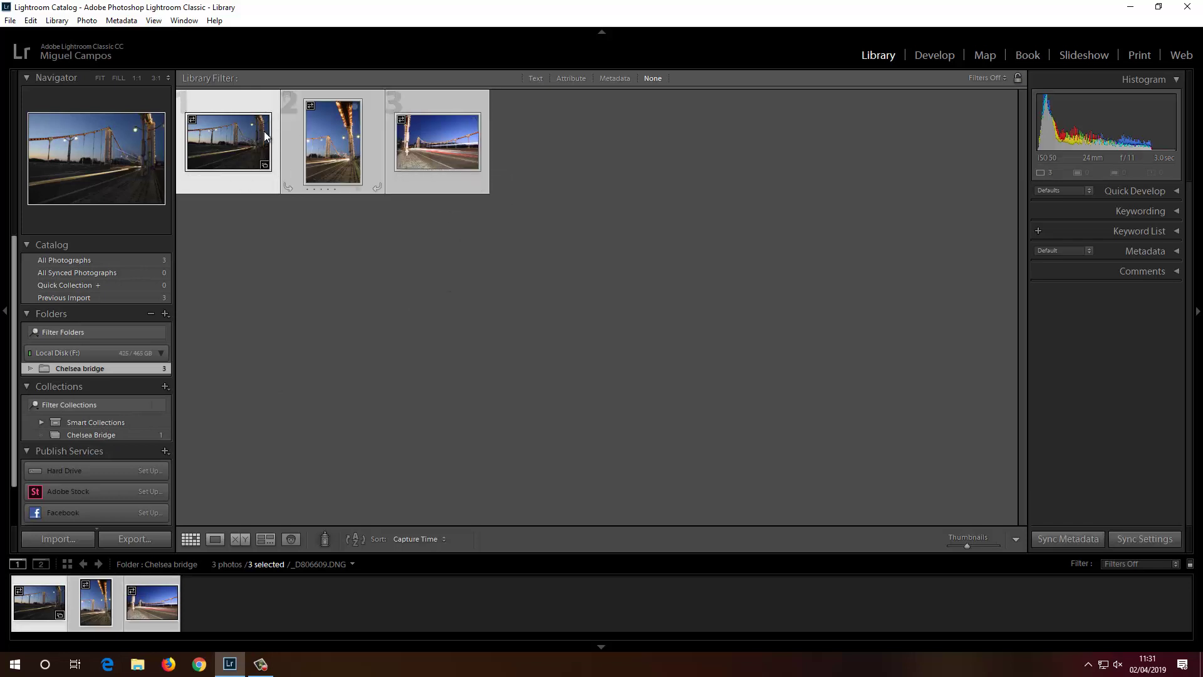
drag(248, 138, 103, 434)
click(102, 435)
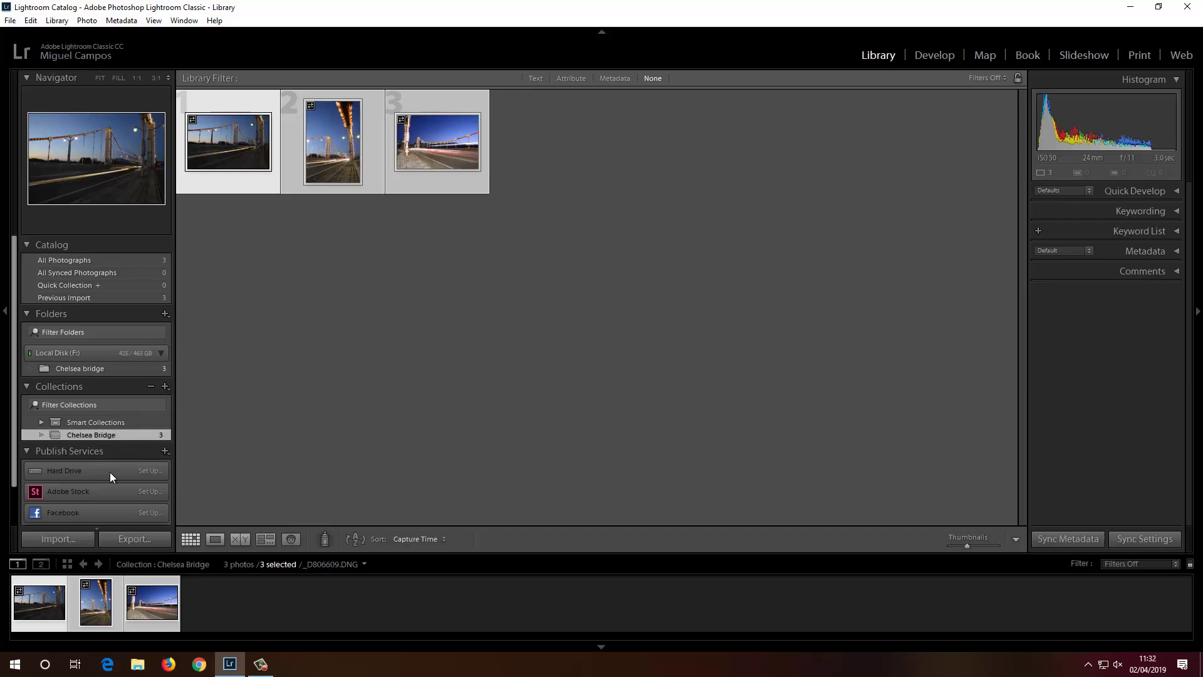
- Start a new import from the Tutorial folder on the Desktop and uncheck all of its photos
click(64, 539)
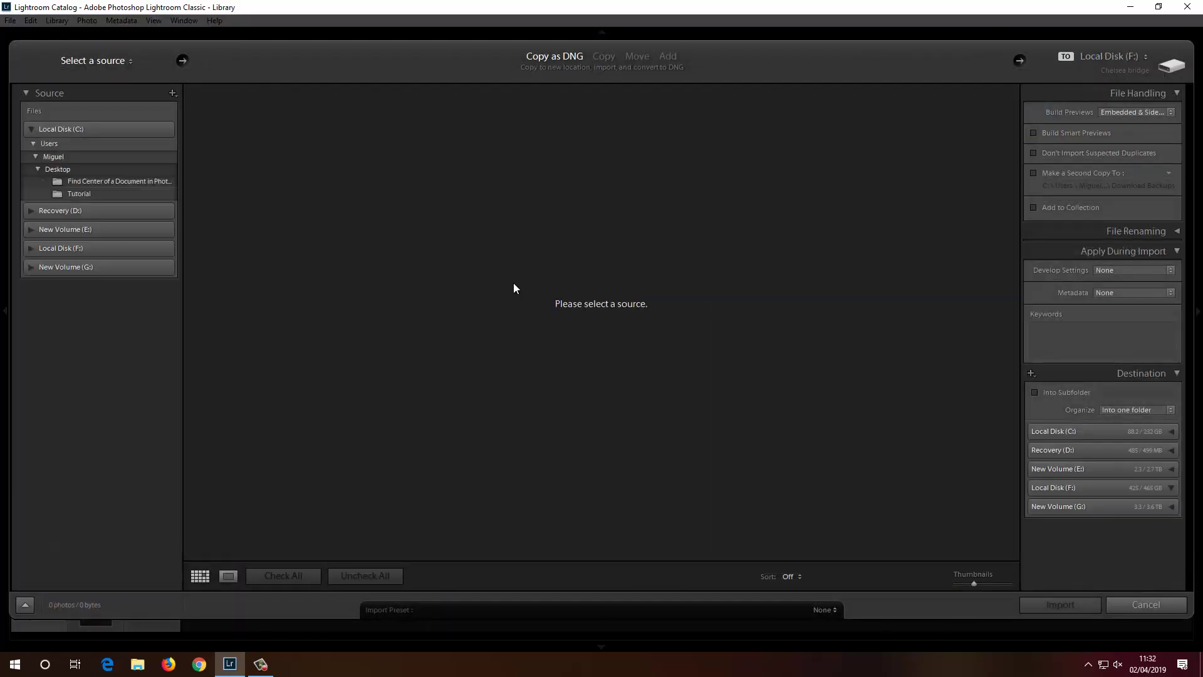
click(76, 193)
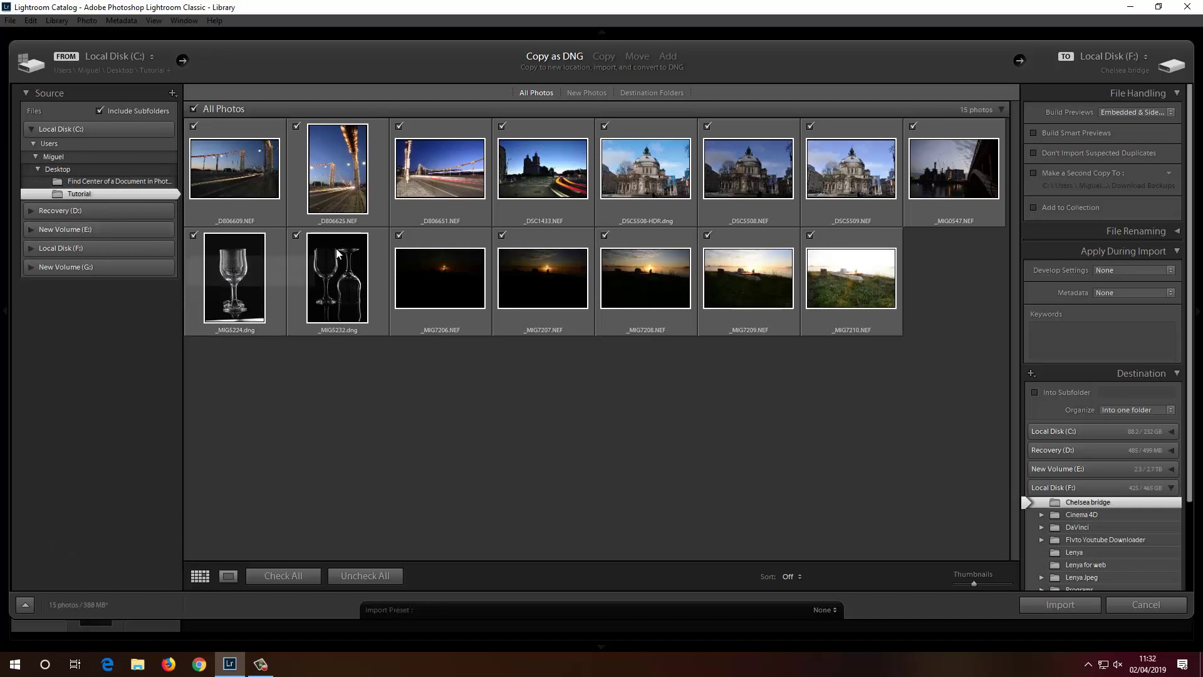
click(193, 126)
click(297, 126)
click(399, 126)
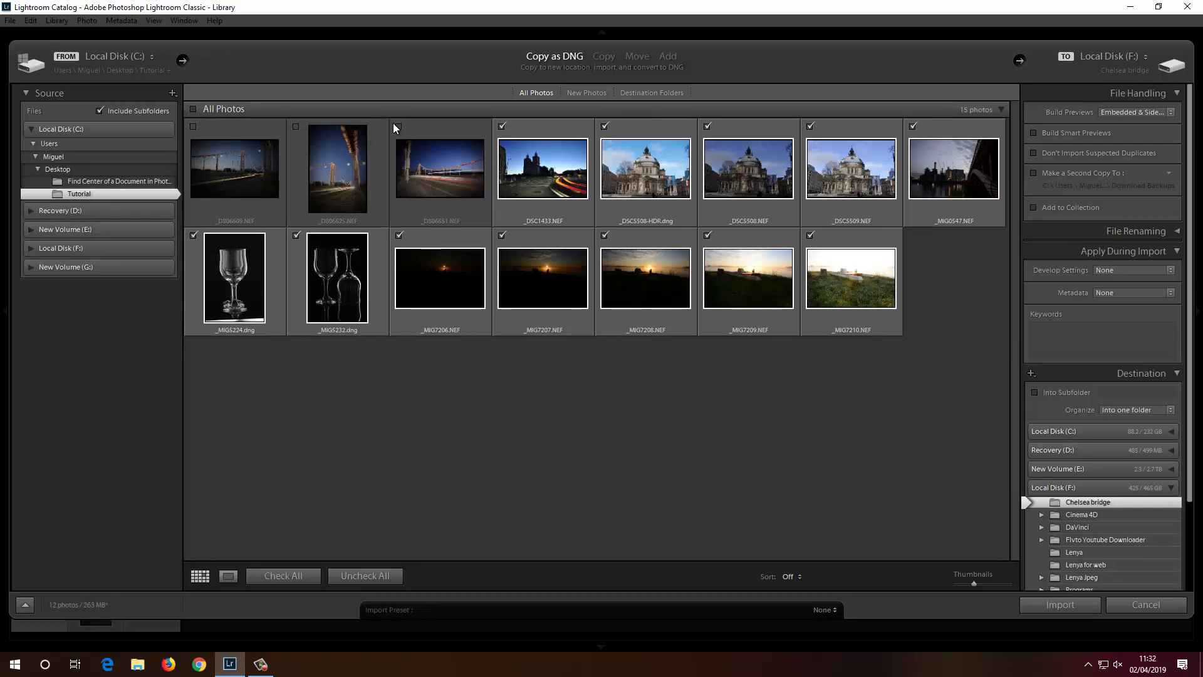
click(194, 109)
click(194, 109)
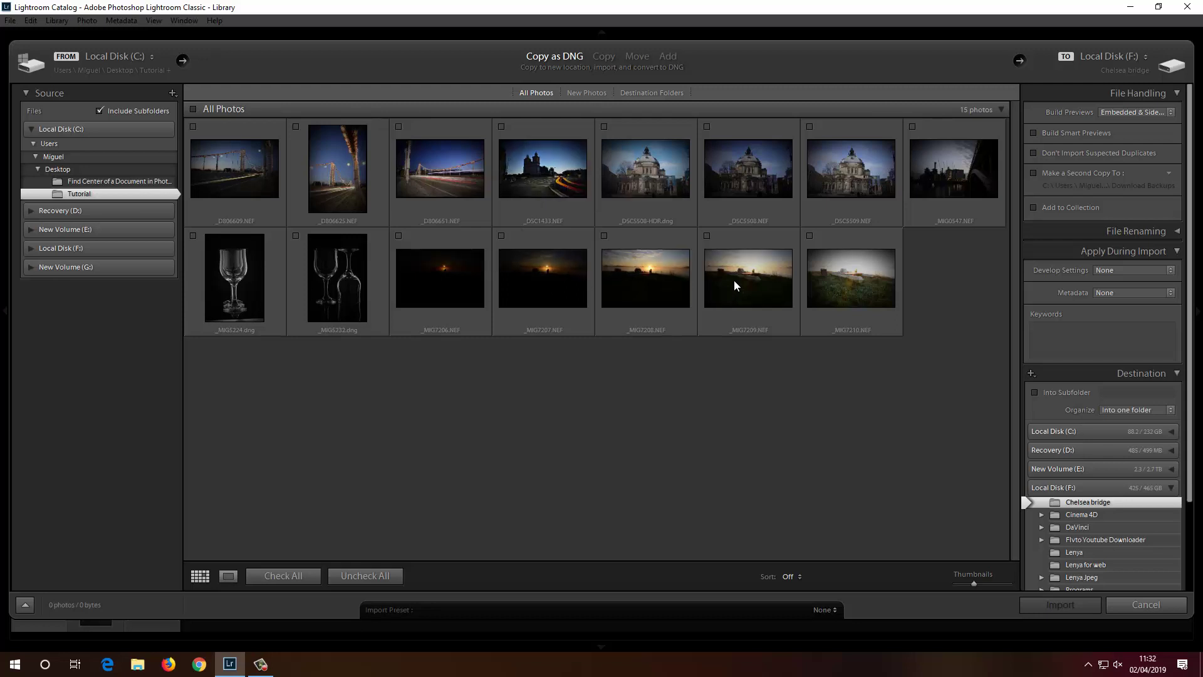
- Mark _DSC1433.NEF and the five sunset photos _MIG7206.NEF to _MIG7210.NEF for import
click(501, 127)
click(399, 236)
click(501, 237)
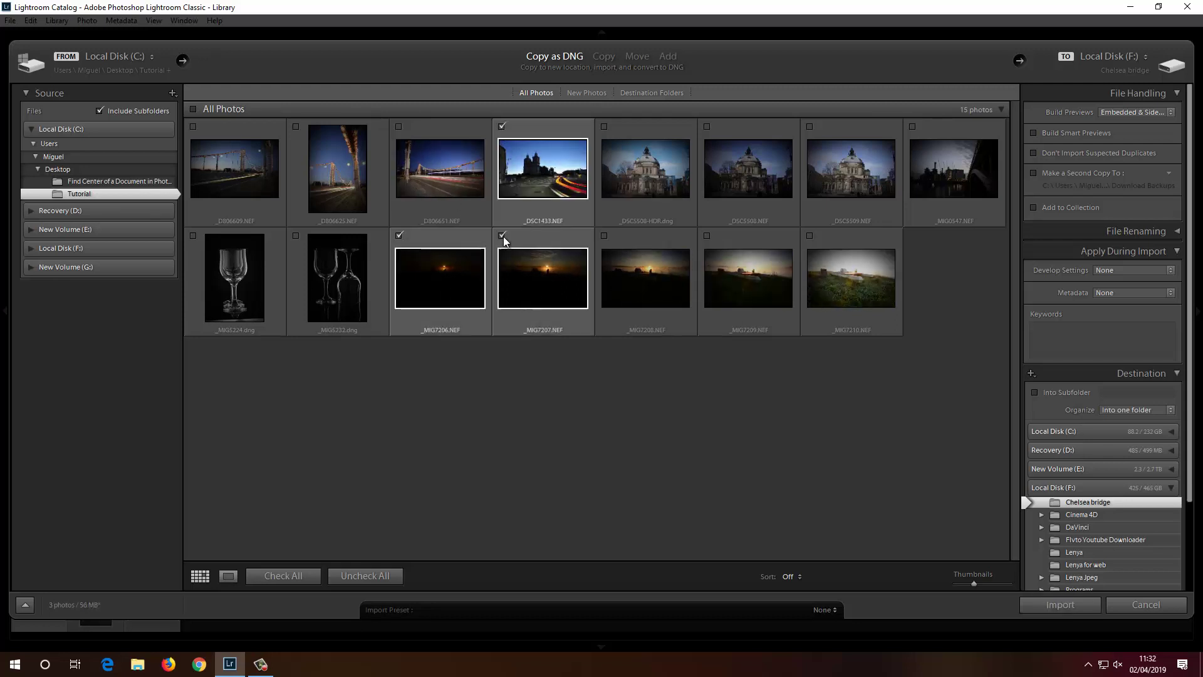
click(604, 235)
click(707, 236)
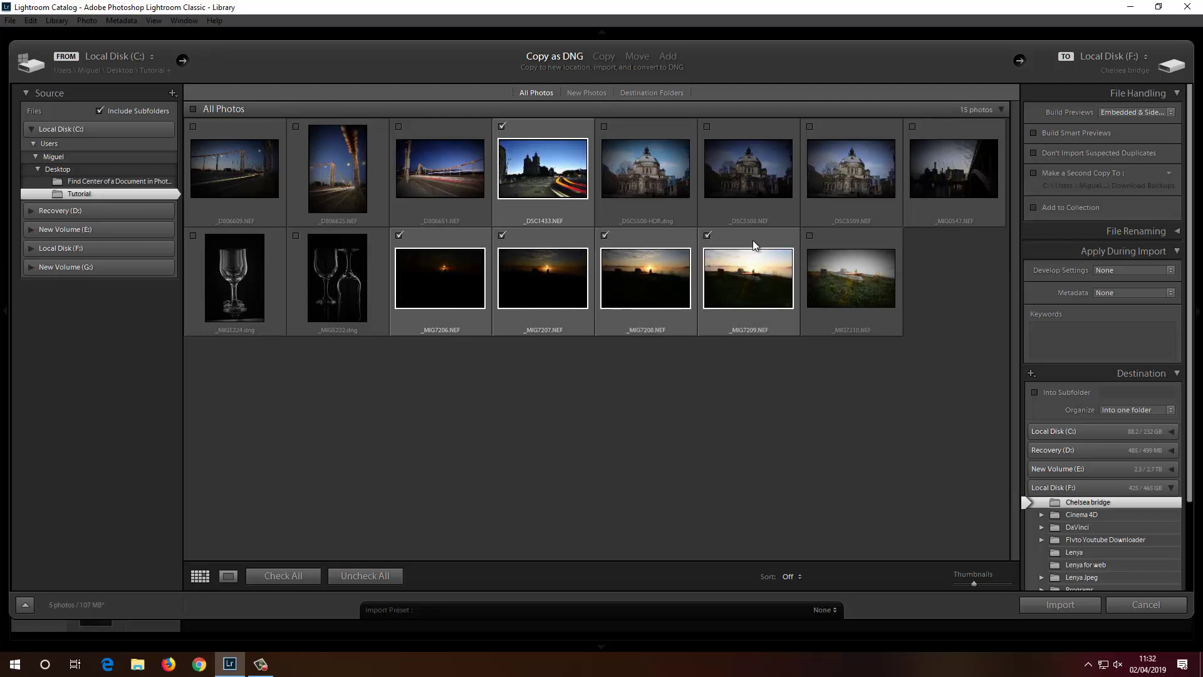
click(809, 236)
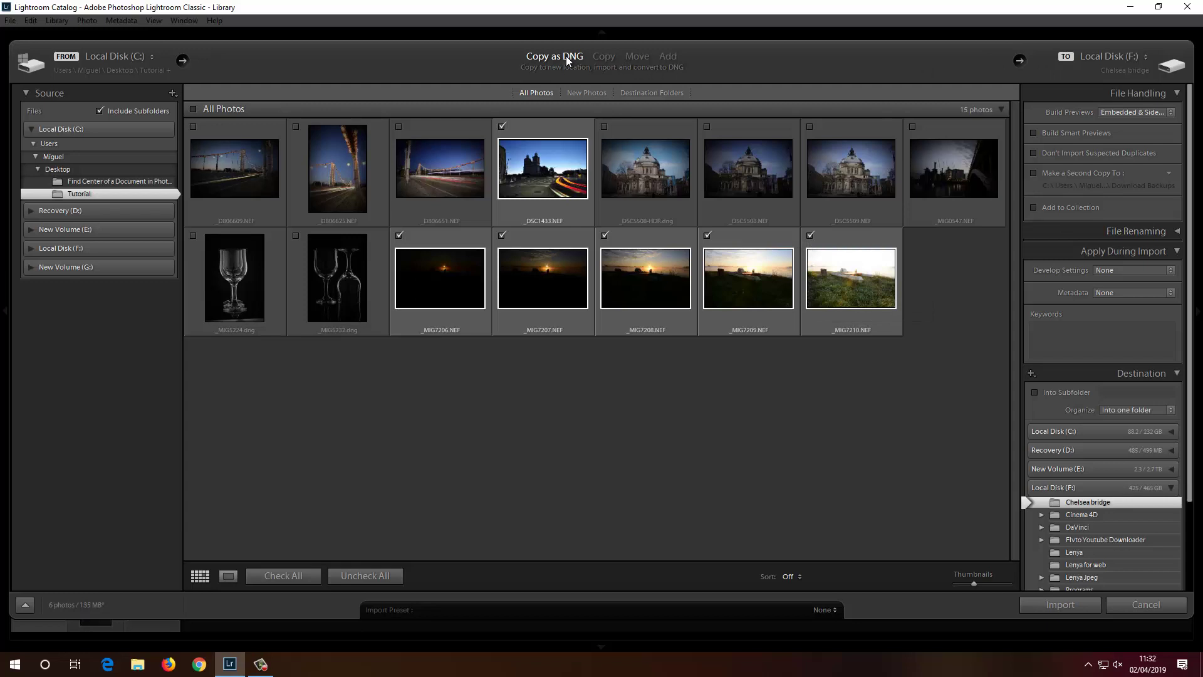
- Create a folder named "Portugal" on Local Disk (F:) and set it as the import destination
click(1126, 59)
click(1122, 133)
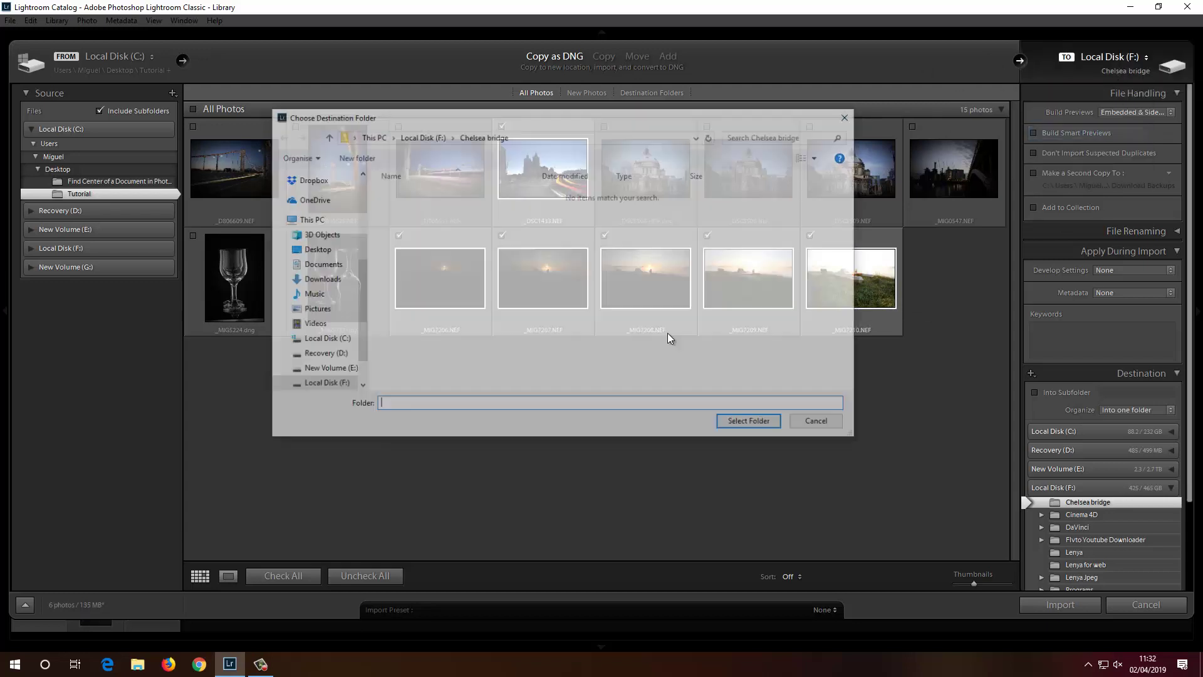
click(427, 139)
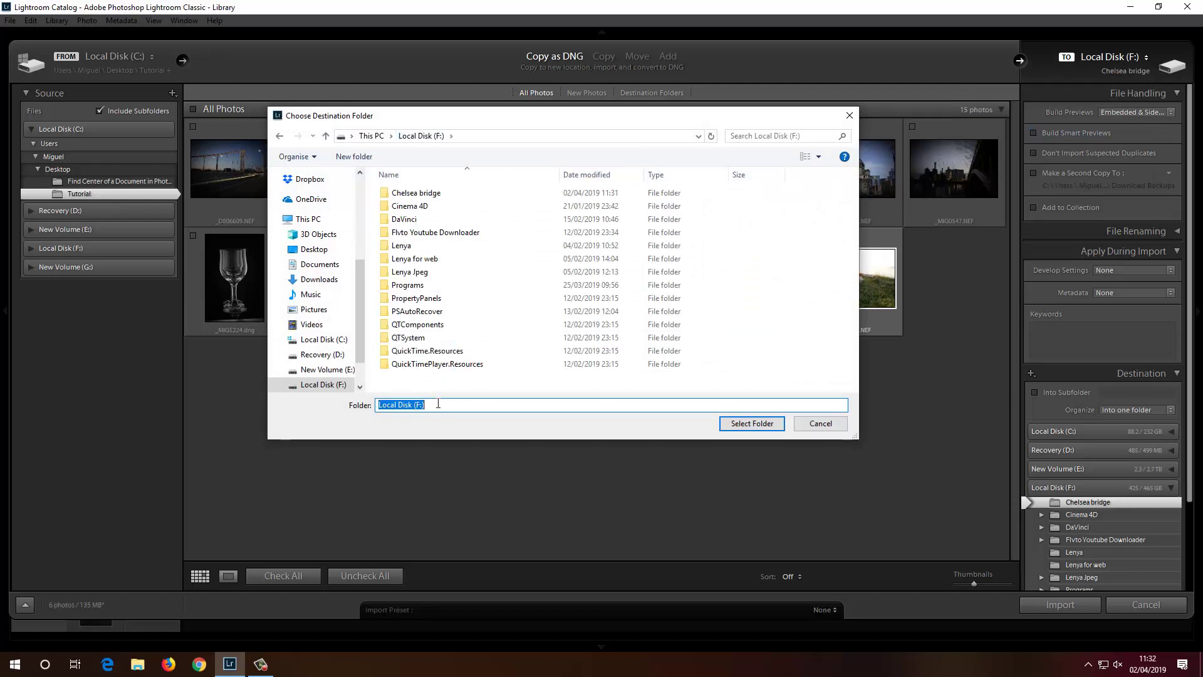
right_click(465, 385)
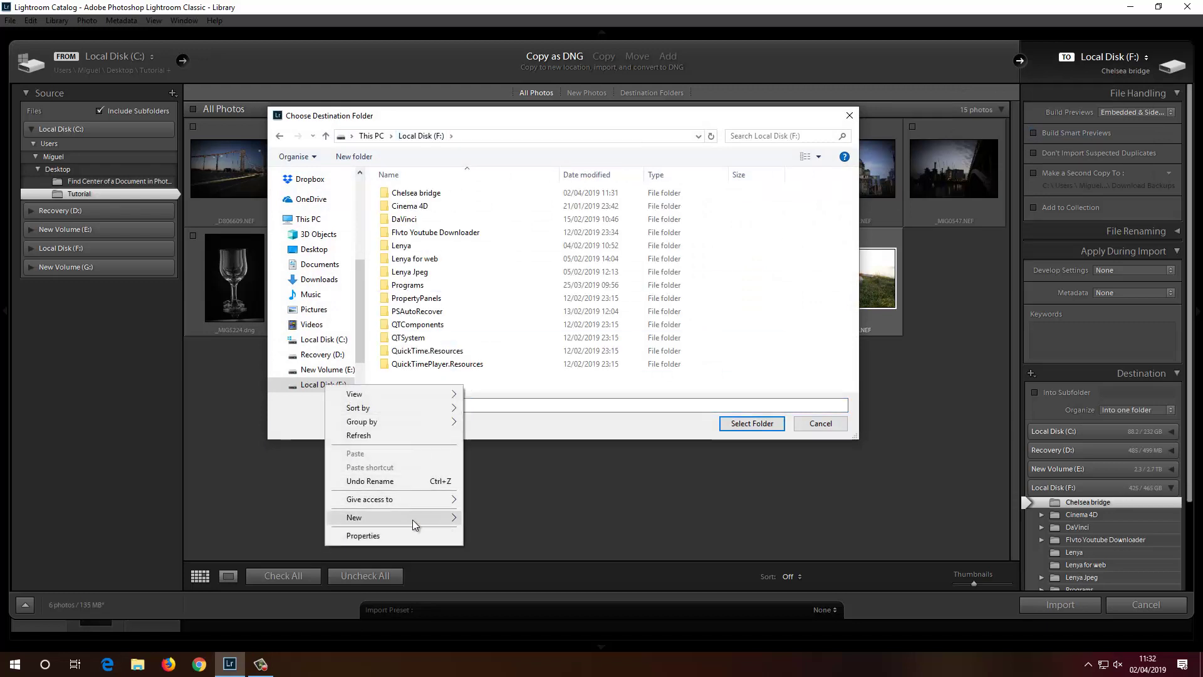
mouse_move(412, 520)
click(502, 512)
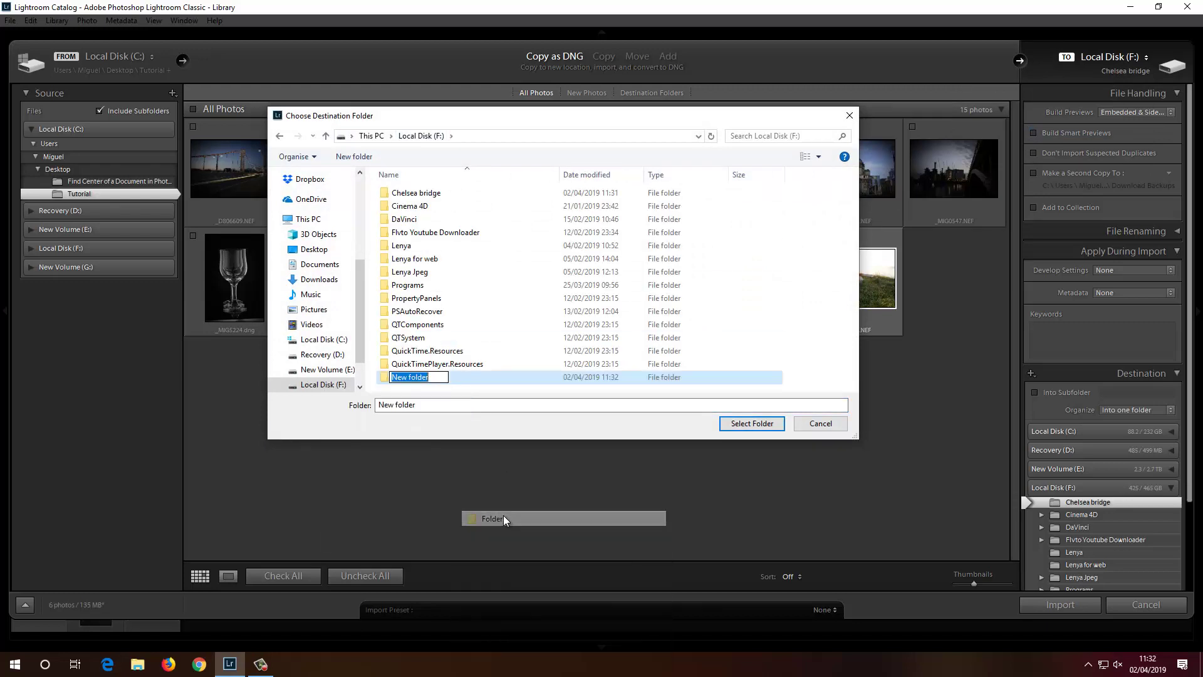
text(Port)
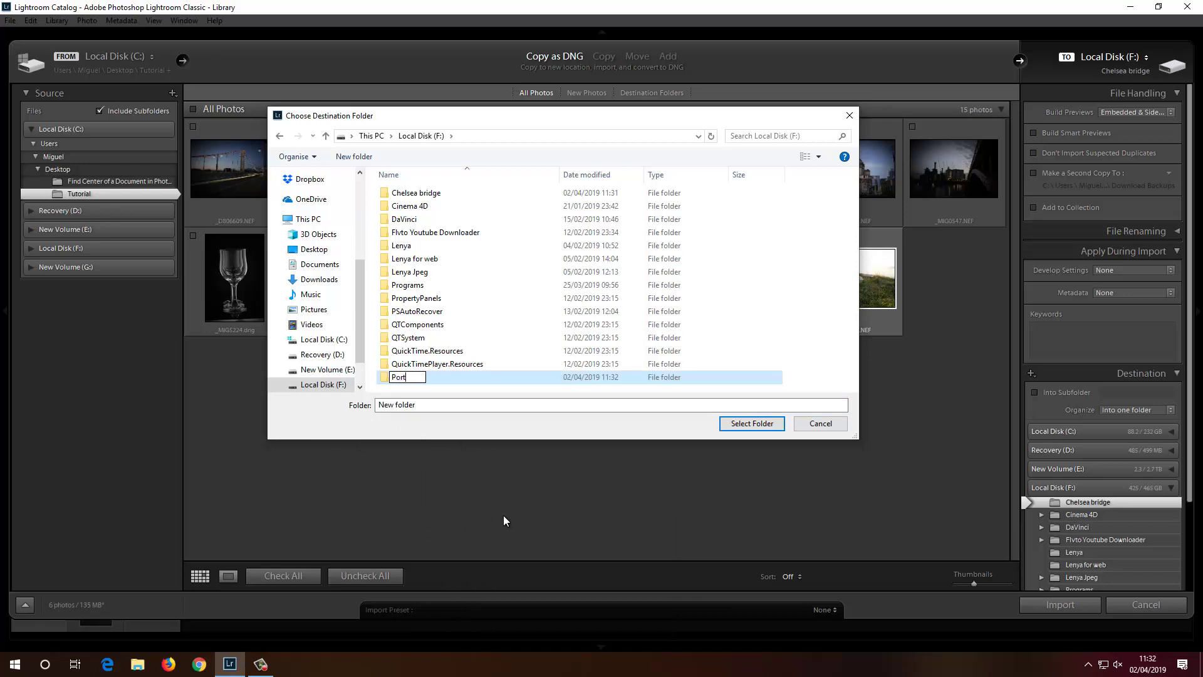
text(ugal)
key(Return)
click(744, 425)
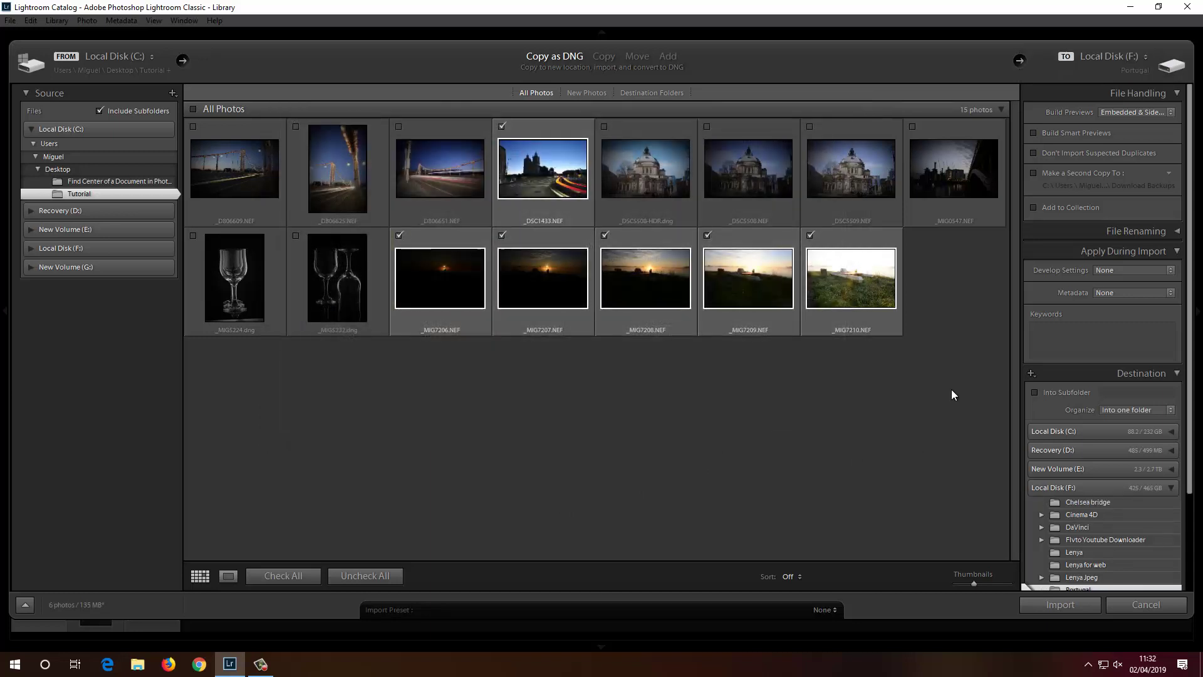
- Have the imported photos added to a new collection named "Portugal" inside the Smart Collections set
click(1066, 208)
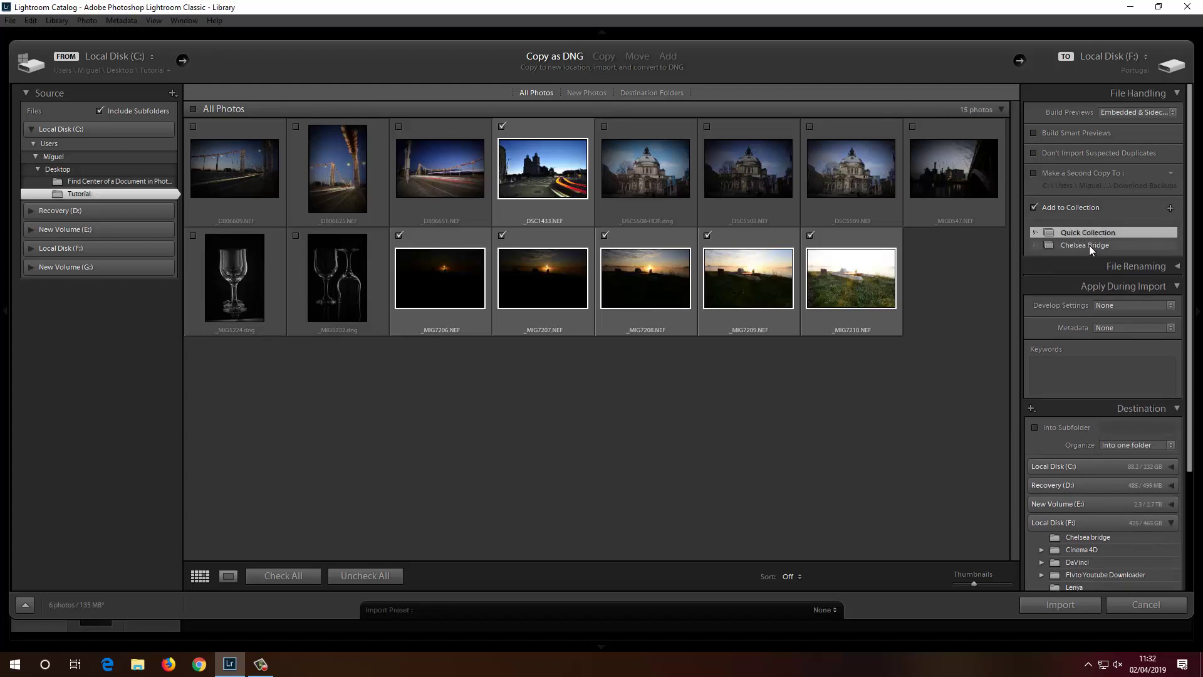
click(1169, 209)
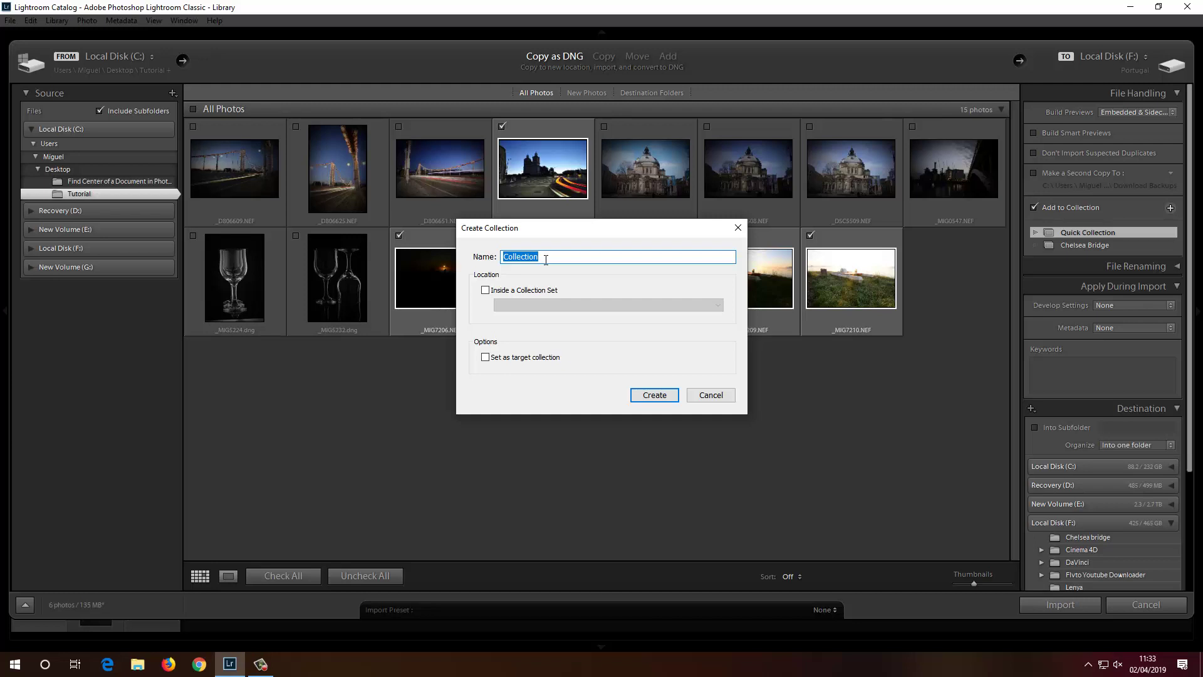
text(Portugal)
click(484, 290)
click(718, 305)
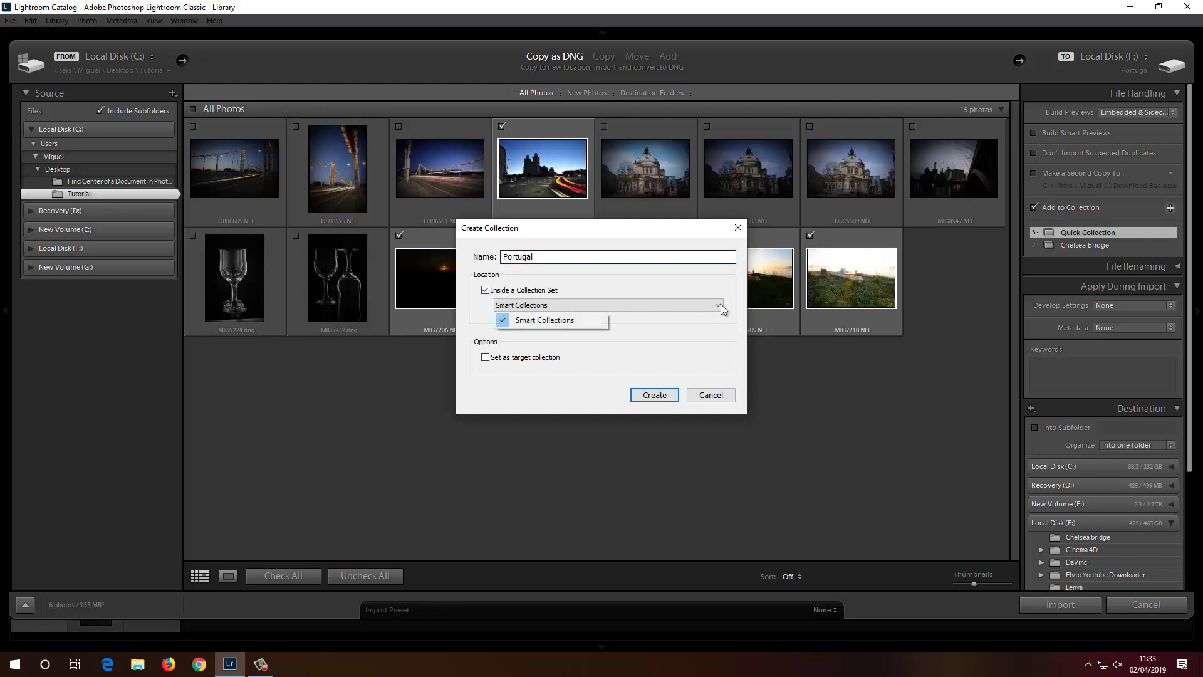
click(544, 320)
click(653, 395)
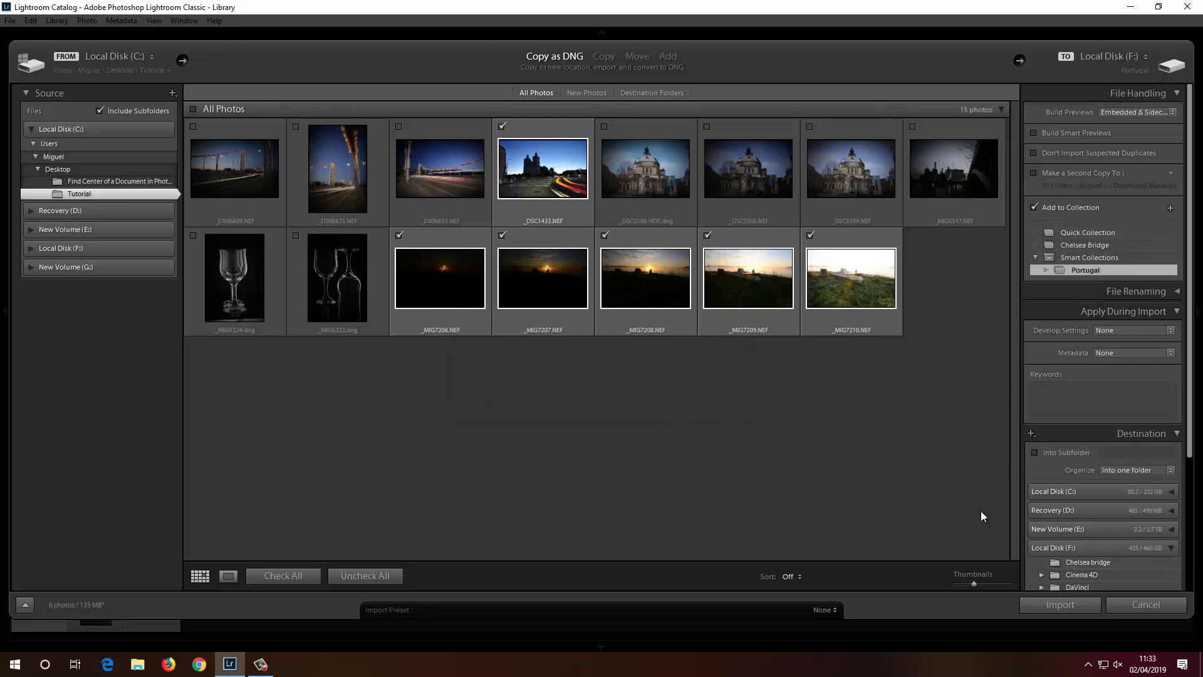
- Import the checked photos as DNG copies and open the Portugal folder in the library
click(1051, 605)
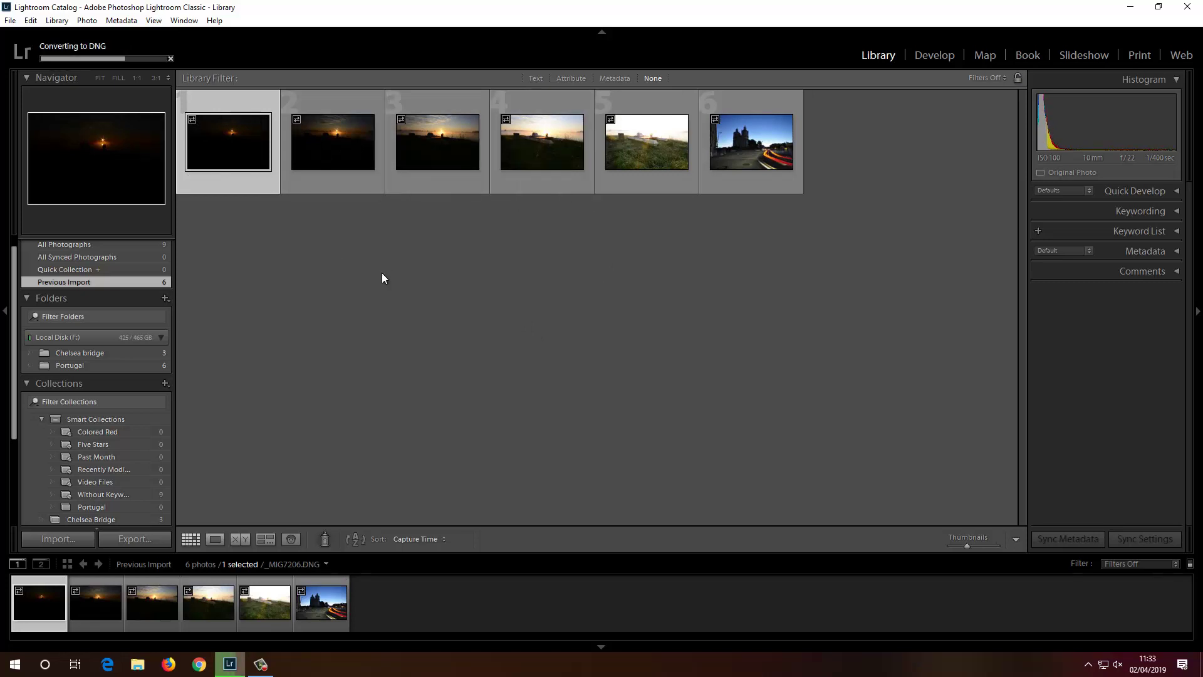
click(724, 342)
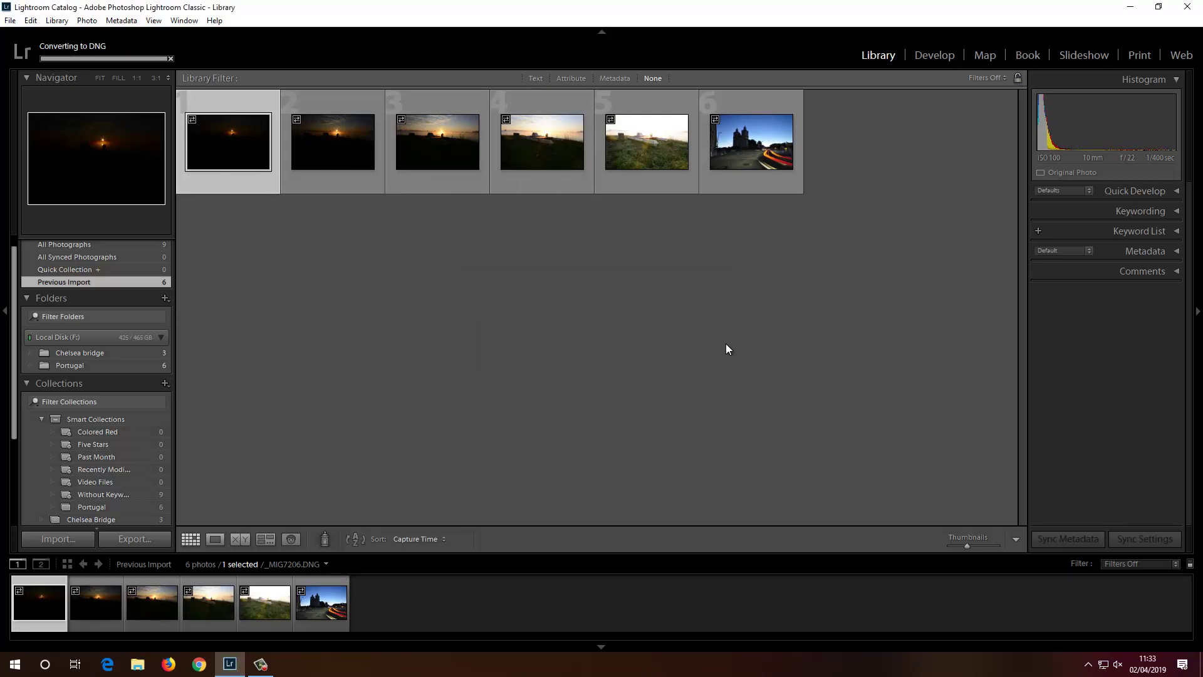
click(70, 367)
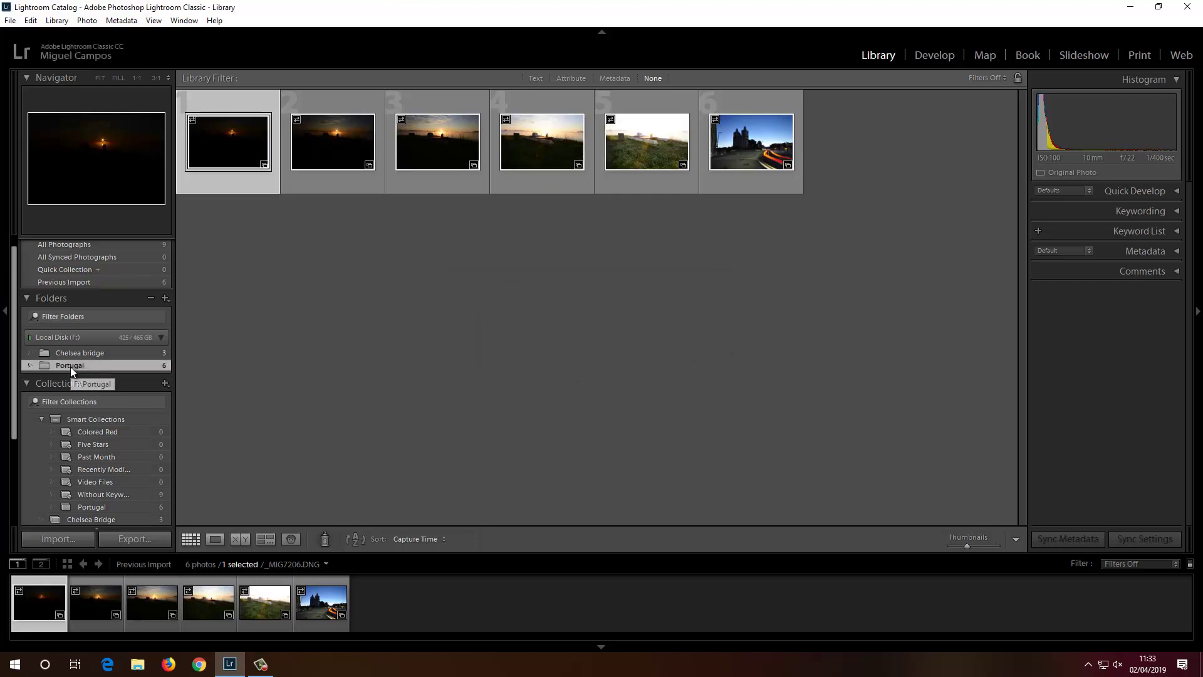
- Compare the photos in the Chelsea bridge folder with those in the Portugal folder
click(76, 352)
click(76, 365)
click(80, 355)
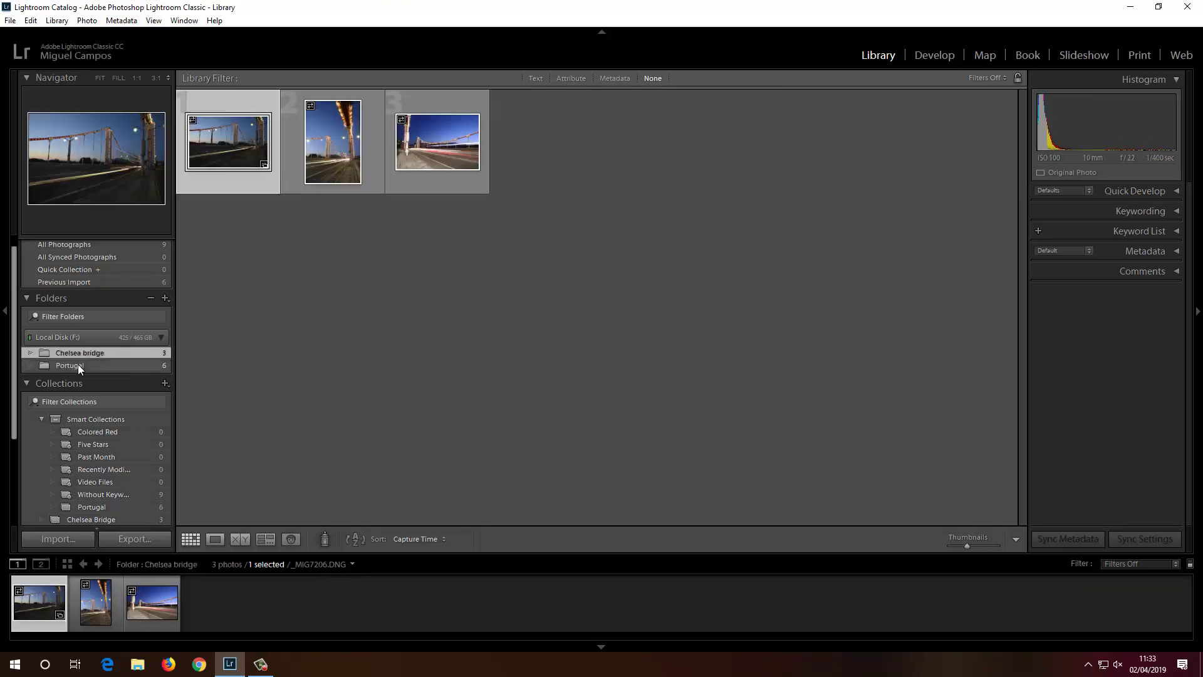
click(77, 363)
click(84, 353)
click(84, 366)
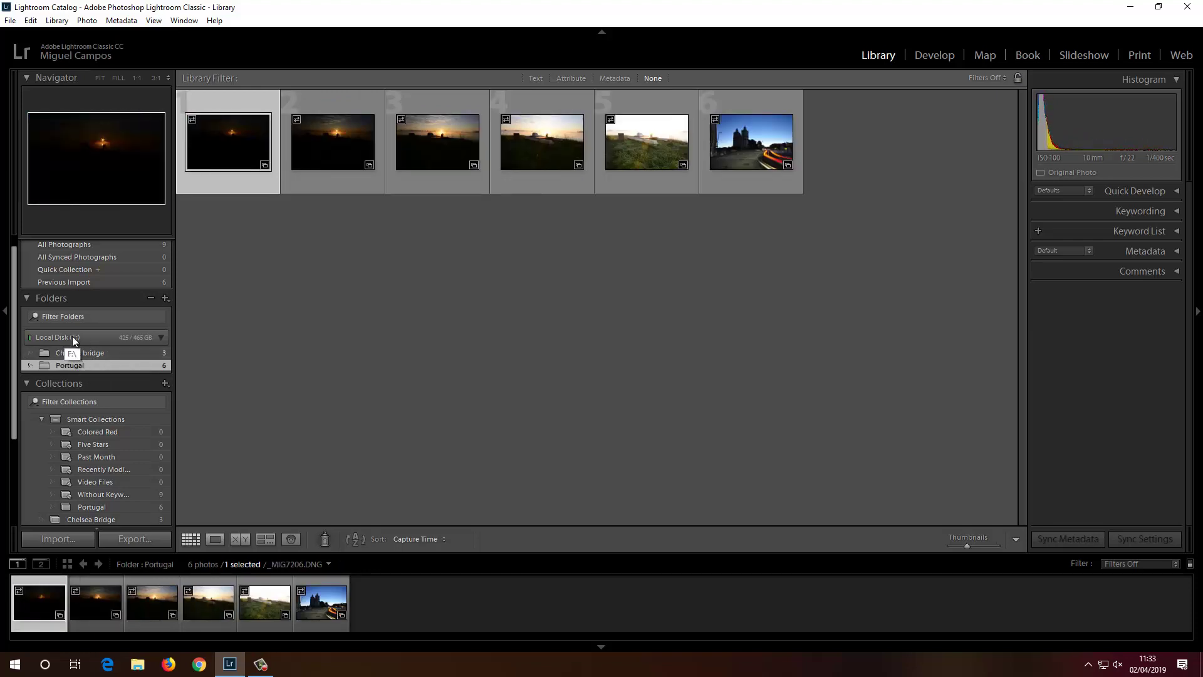
click(78, 352)
click(72, 363)
- Collapse the Navigator, Publish Services and Smart Collections entries to make the folders and collections easier to view
click(26, 78)
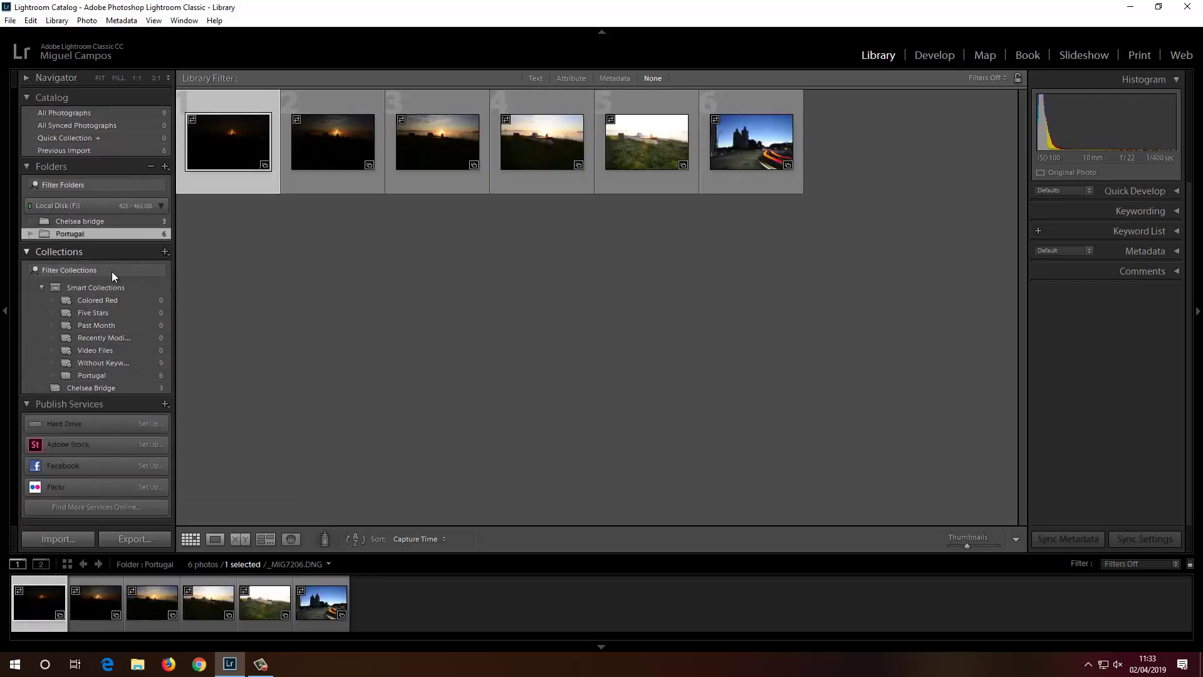
click(27, 403)
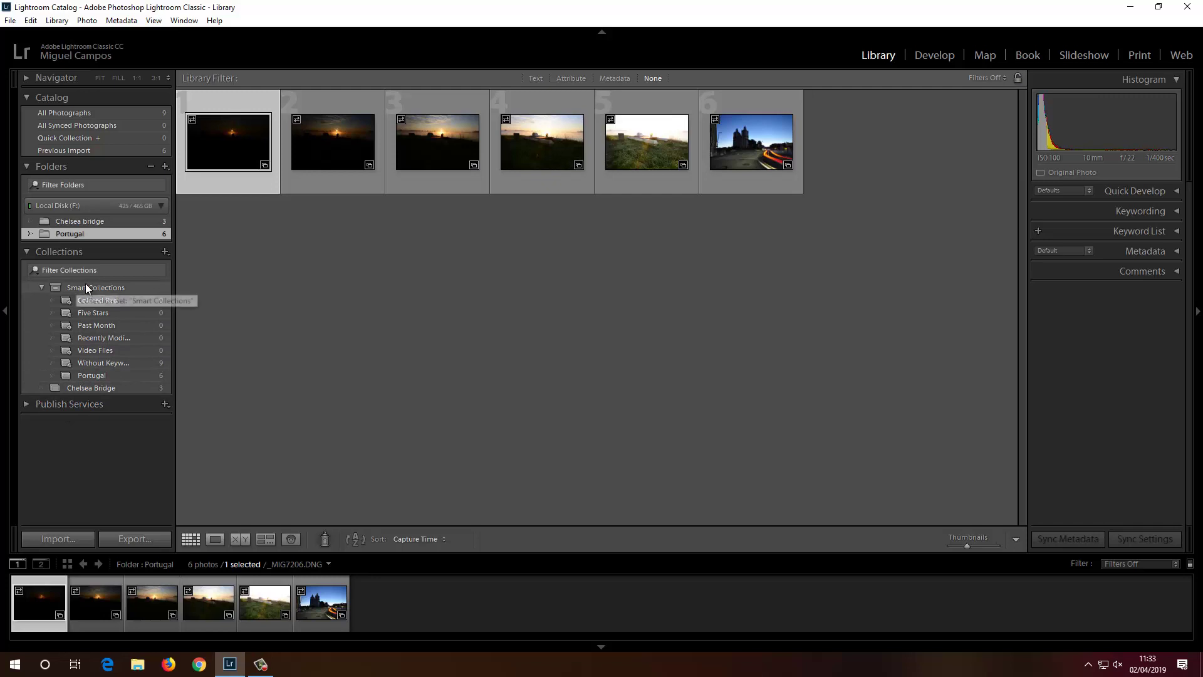
click(40, 286)
- View the photos and collections in the Smart Collections set, then show the Chelsea Bridge collection
click(101, 287)
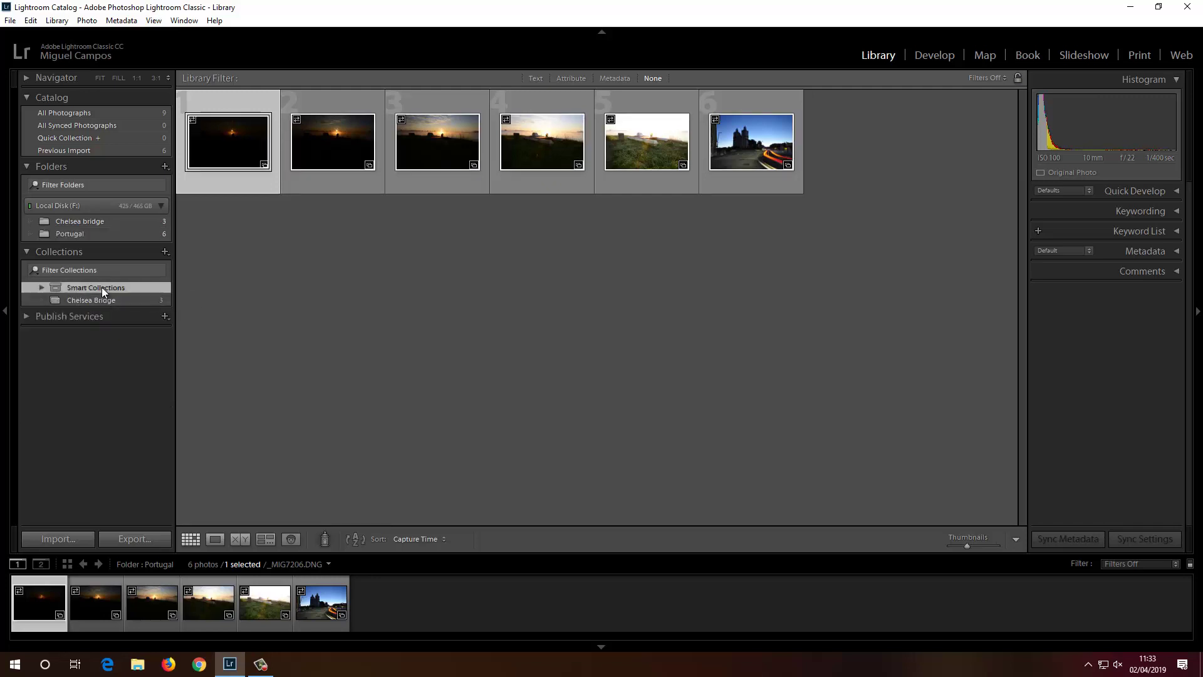
click(40, 287)
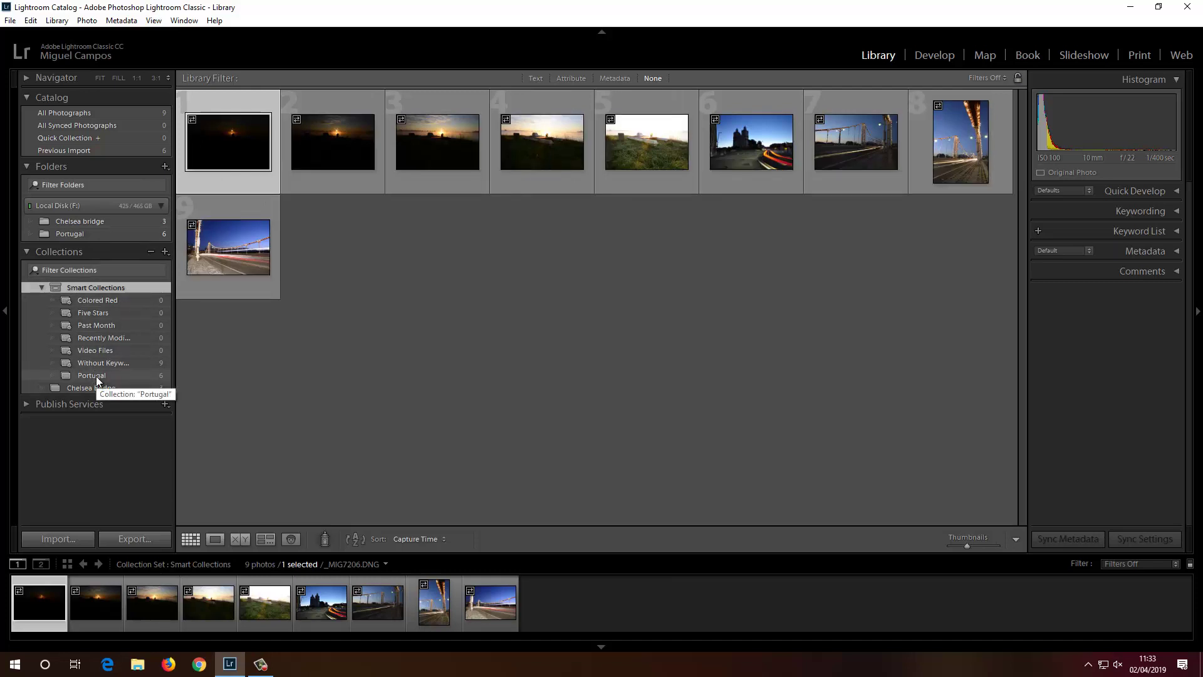
click(42, 287)
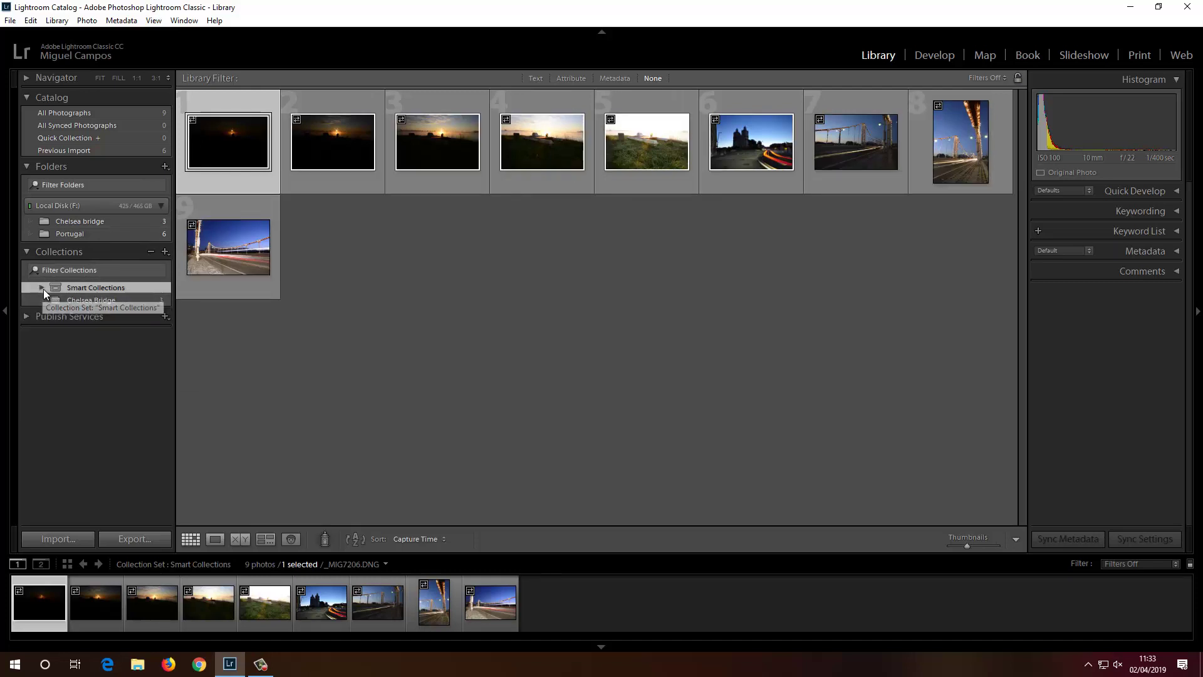
click(81, 299)
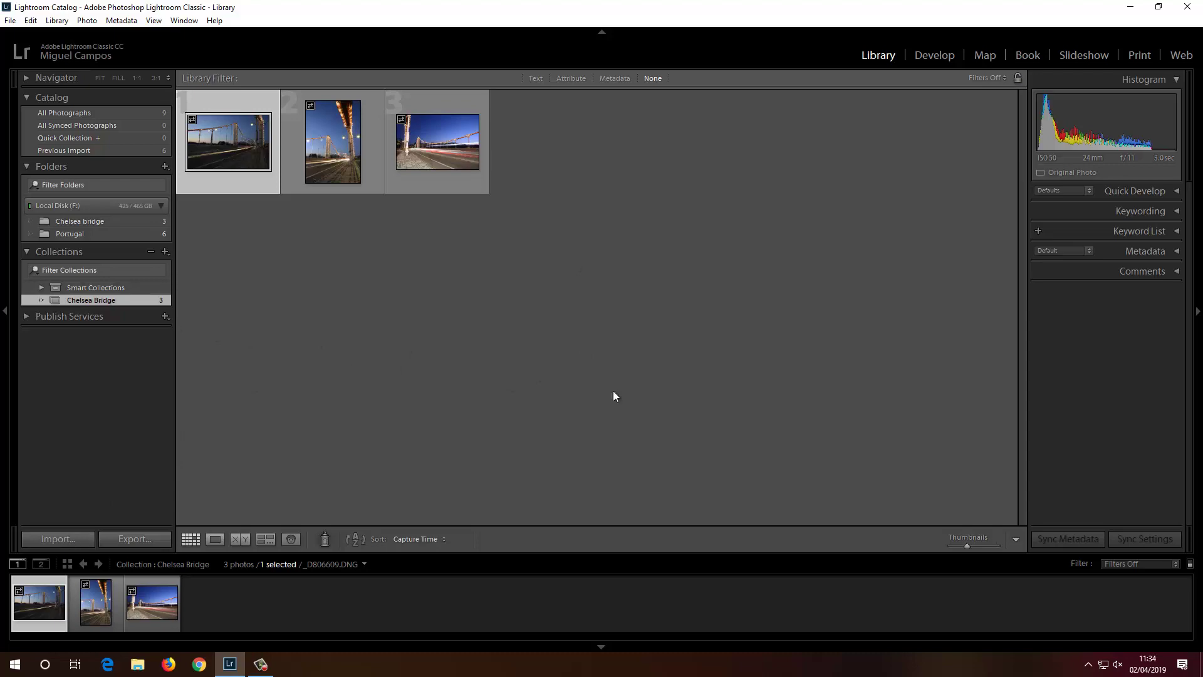
- Start another import from the Tutorial folder and exclude the three bridge photos and _DSC1433.NEF
key(ctrl+shift+i)
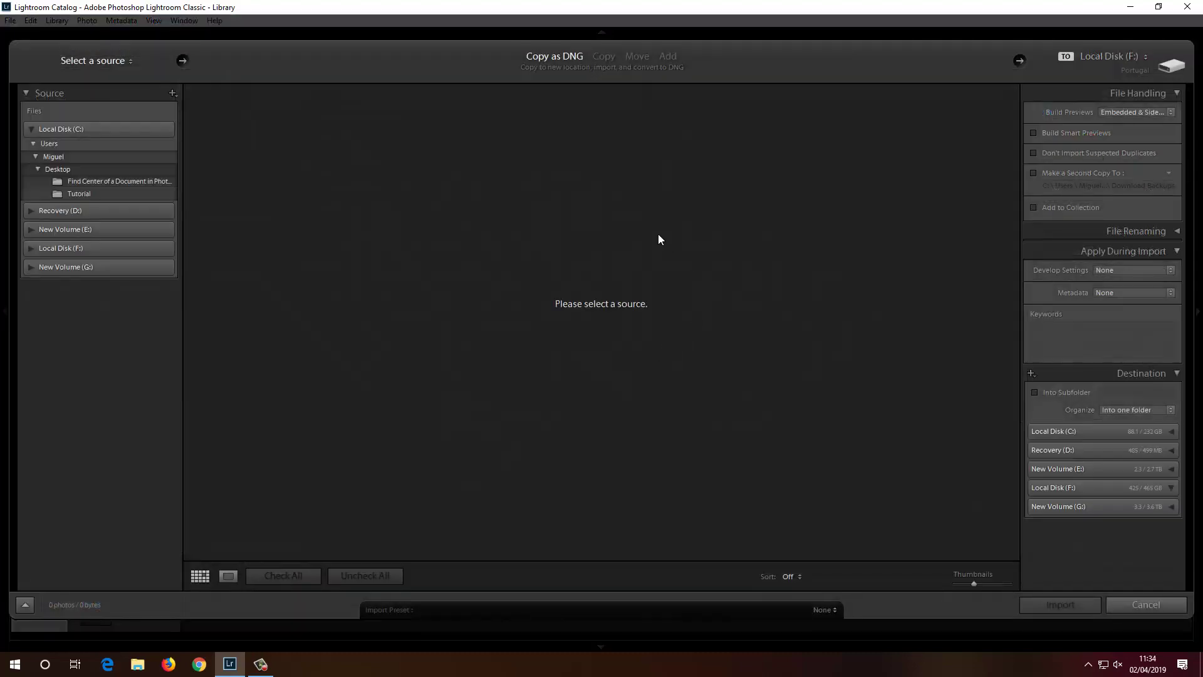
click(80, 194)
click(193, 126)
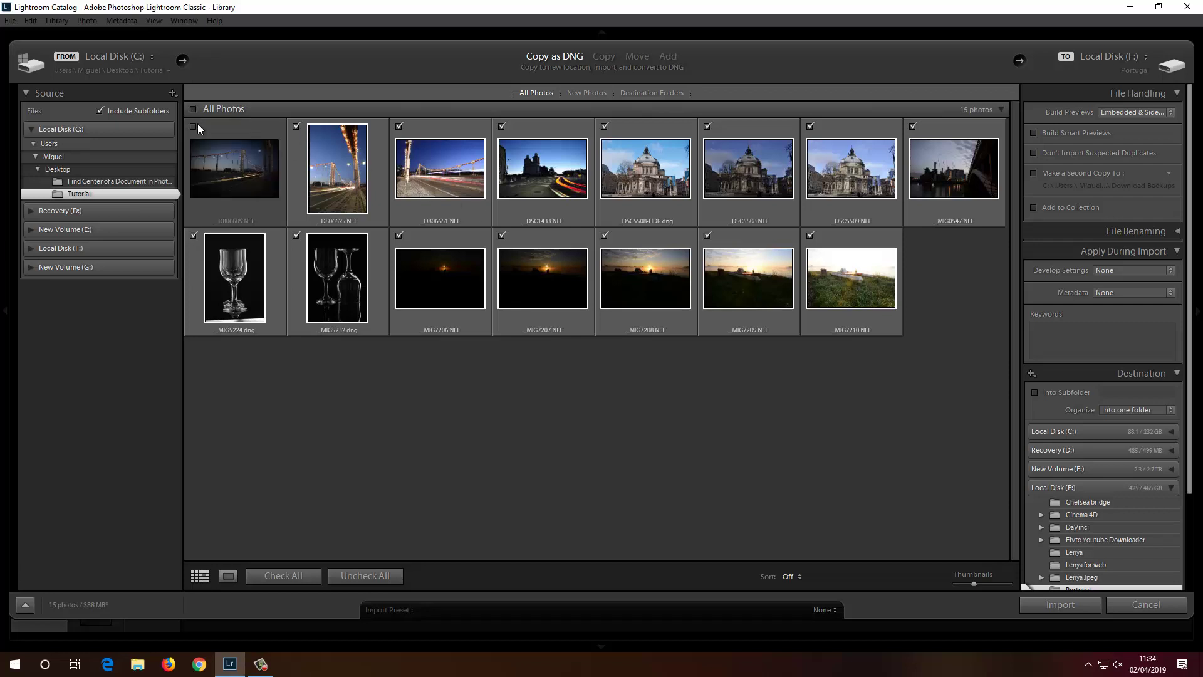
click(292, 127)
click(399, 126)
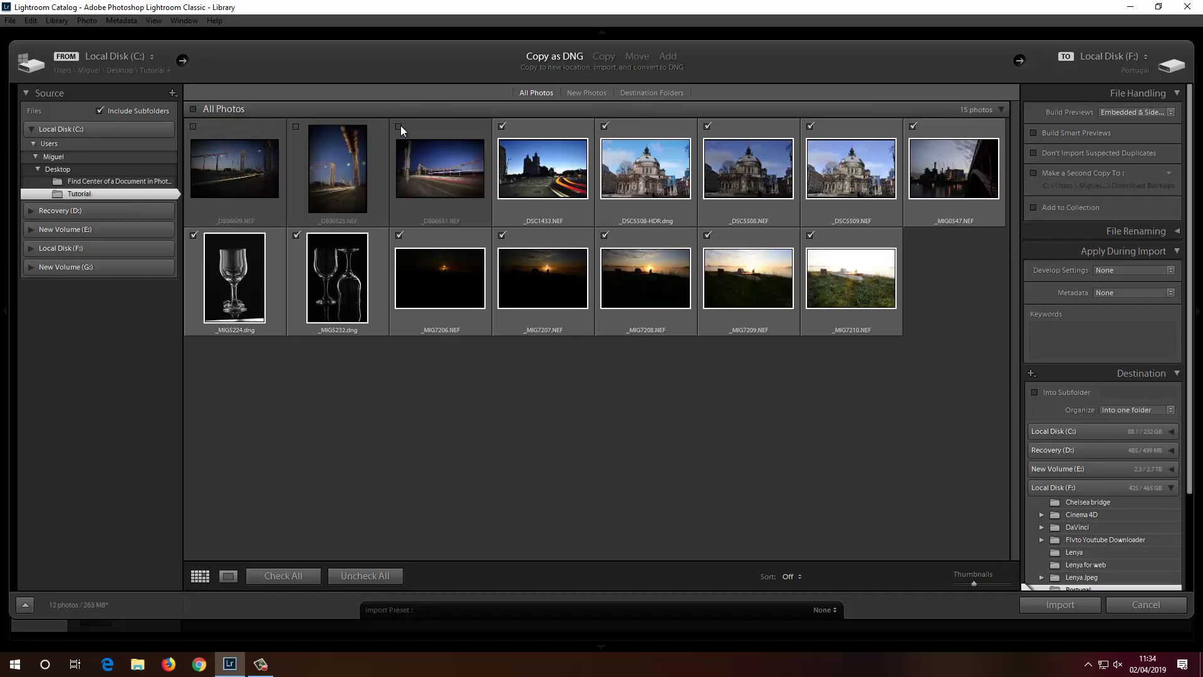
click(501, 127)
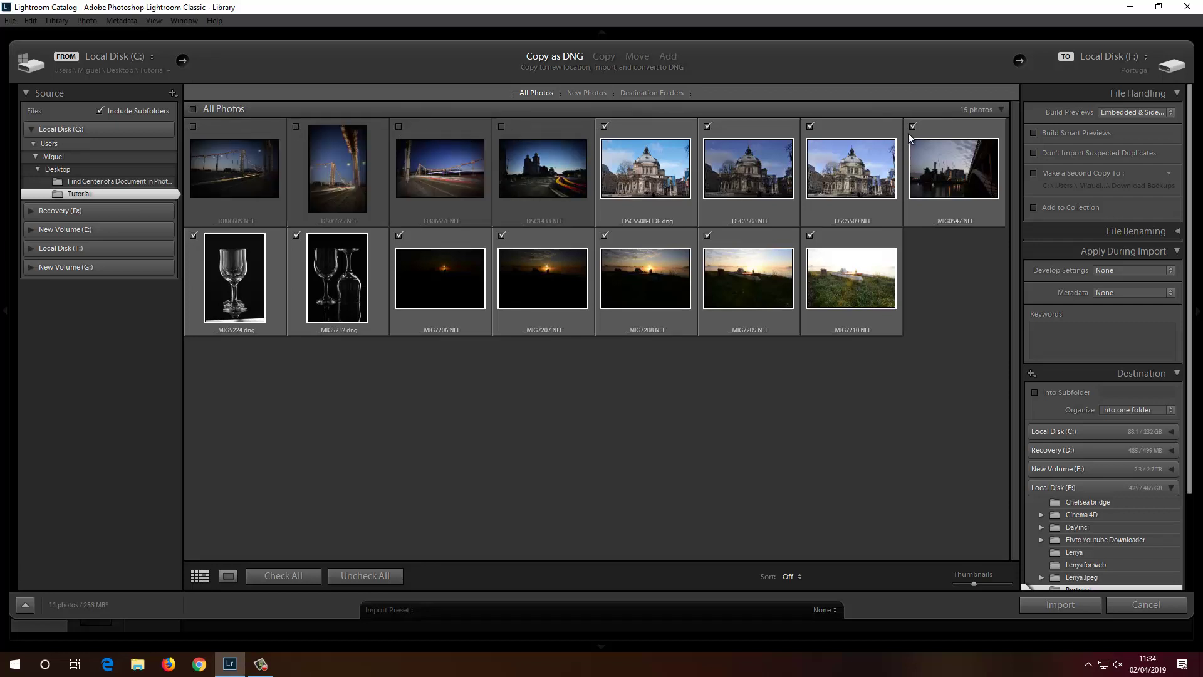
- Exclude the five sunset photos _MIG7206.NEF to _MIG7210.NEF from the import
click(810, 235)
click(708, 235)
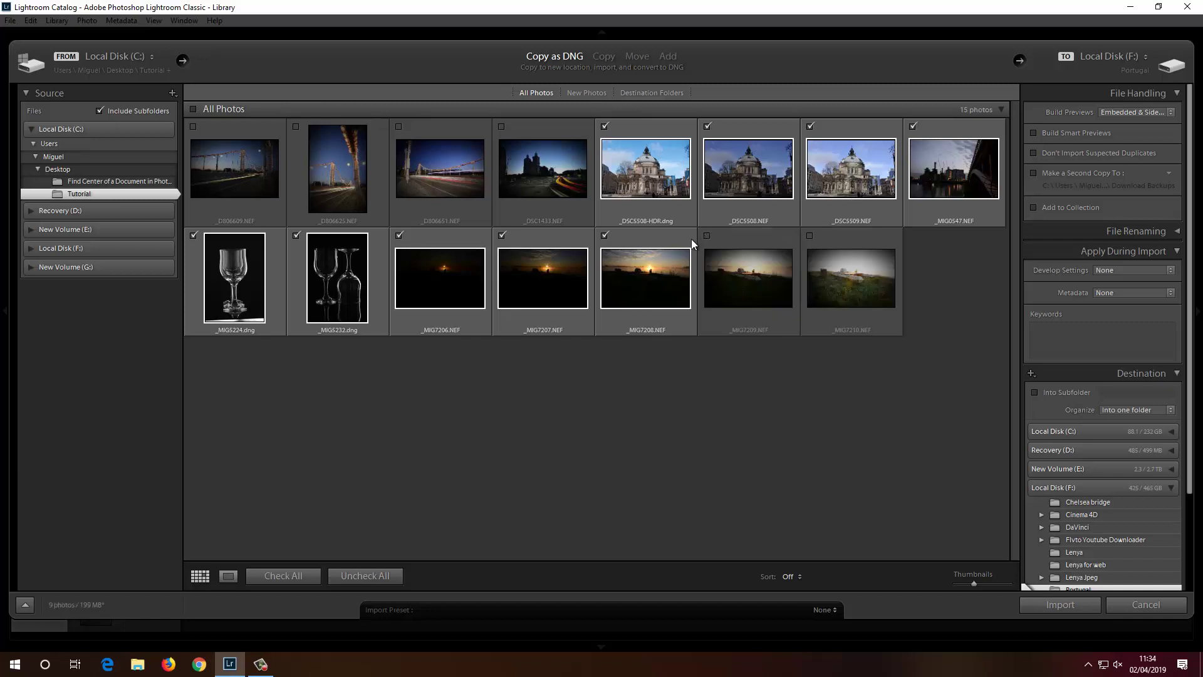
click(604, 235)
click(501, 235)
click(397, 235)
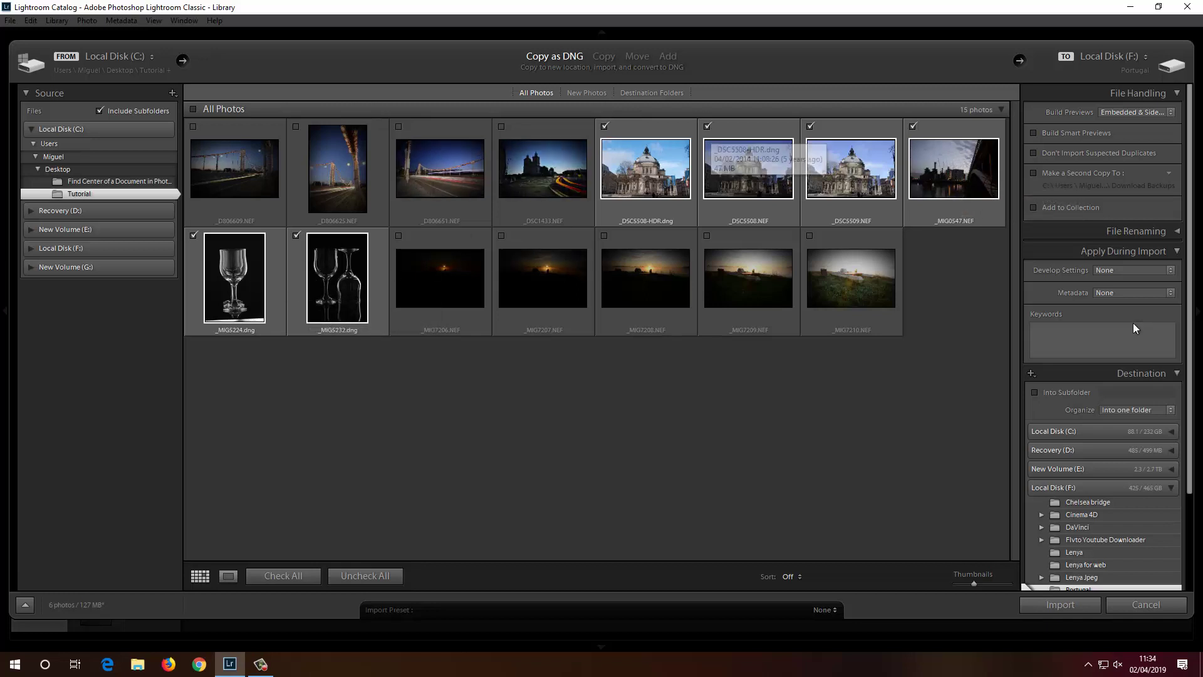
- Create a folder named random on Local Disk (F:) and set it as the import destination
click(1156, 76)
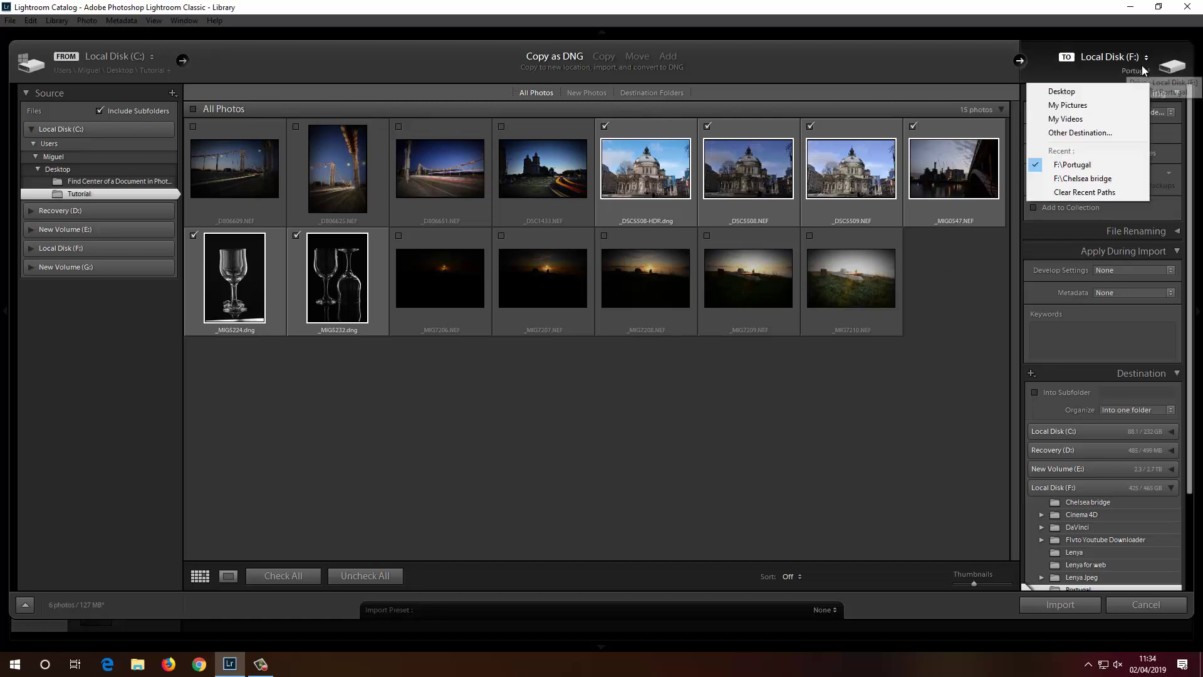
click(1100, 130)
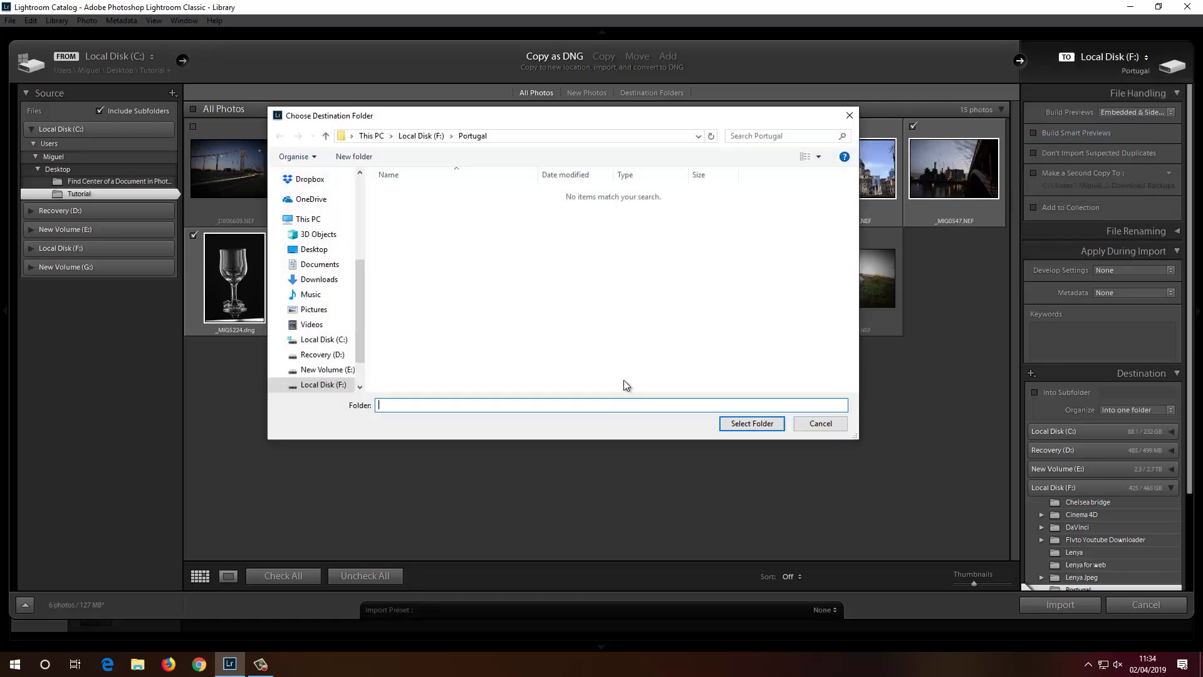
click(421, 136)
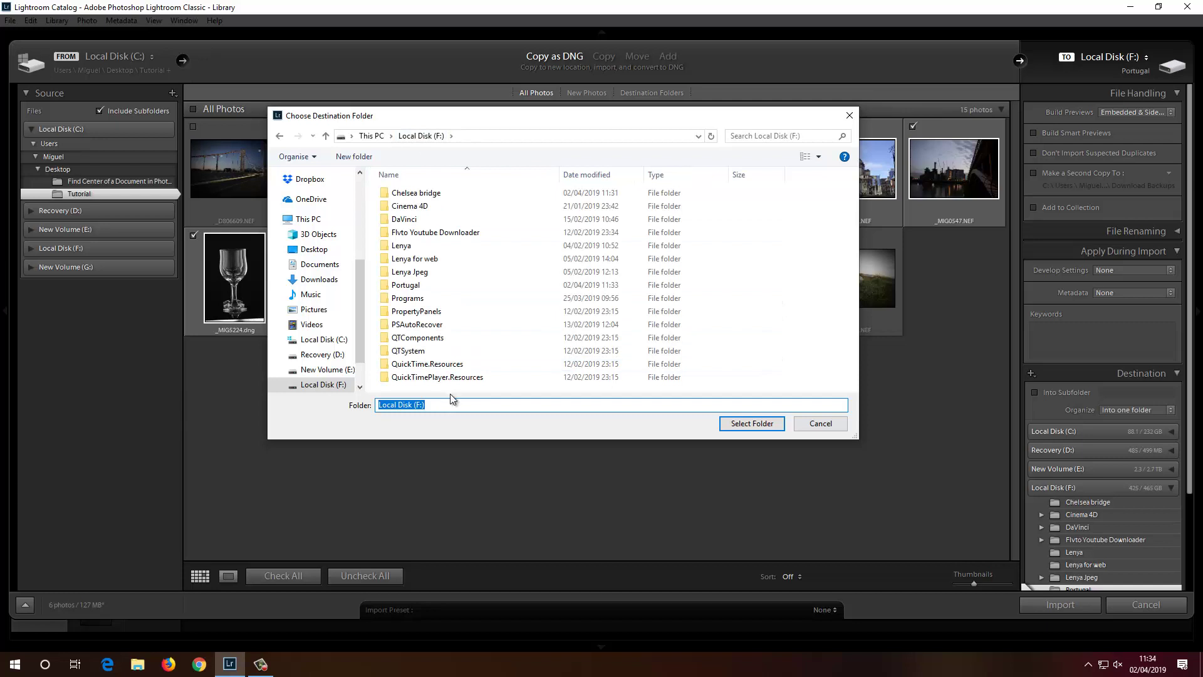
click(467, 391)
right_click(465, 388)
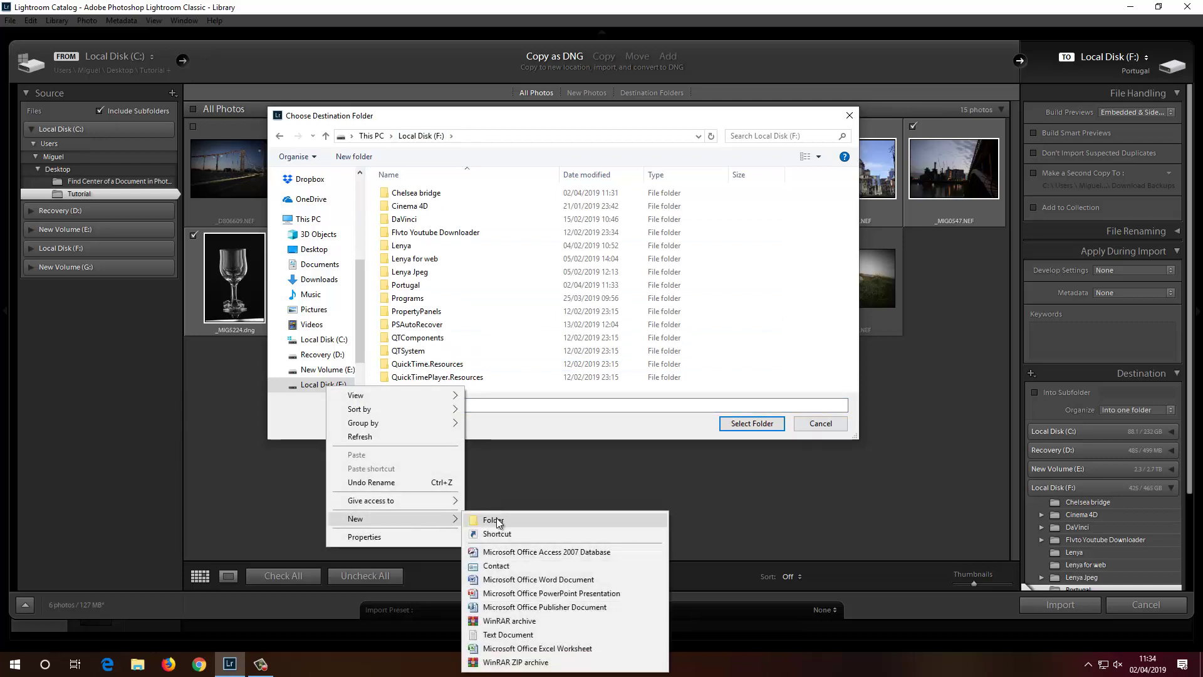
click(494, 519)
text(ra)
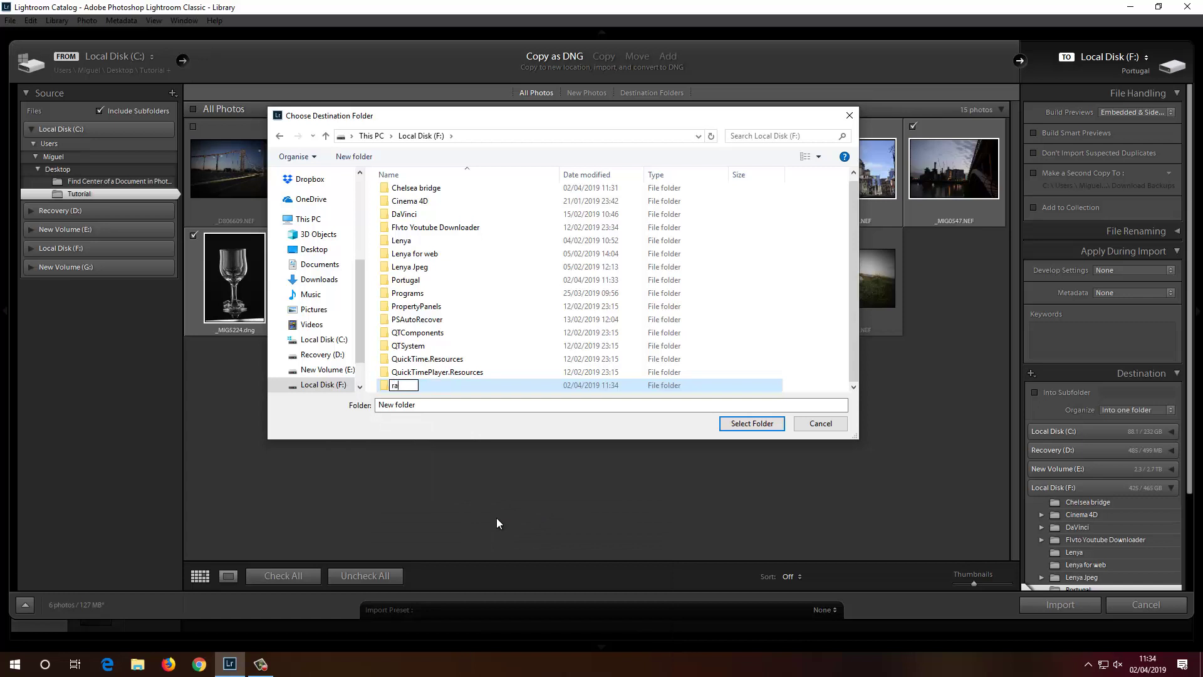
text(ndom)
key(Return)
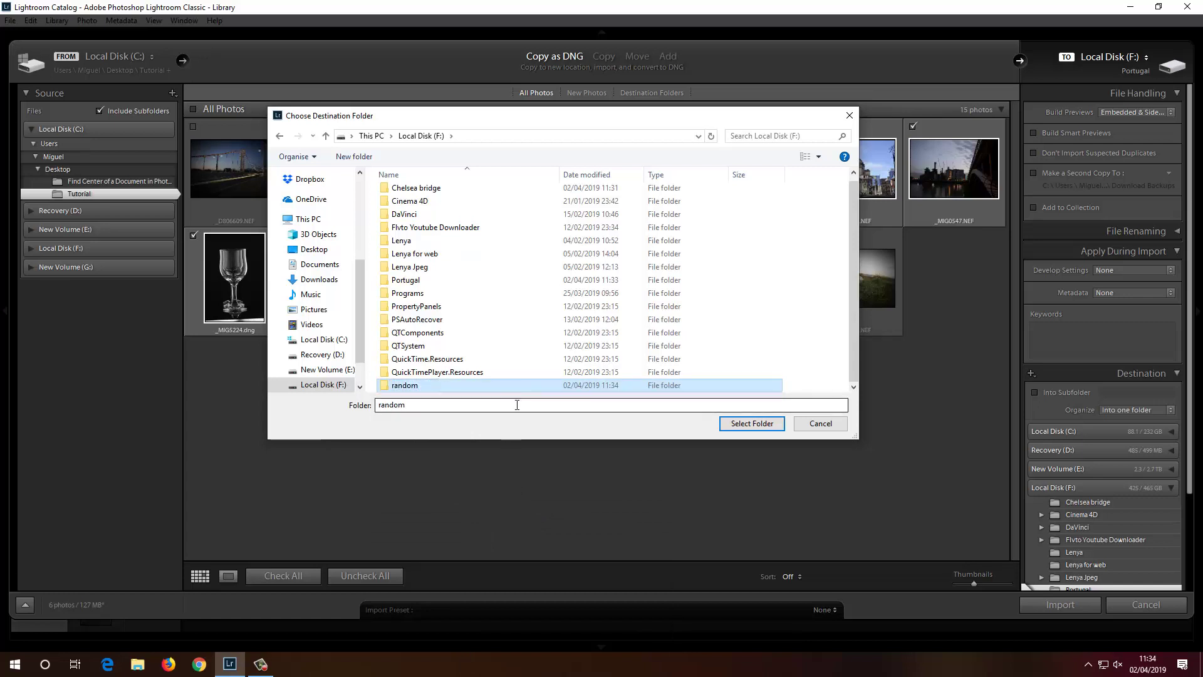
click(771, 424)
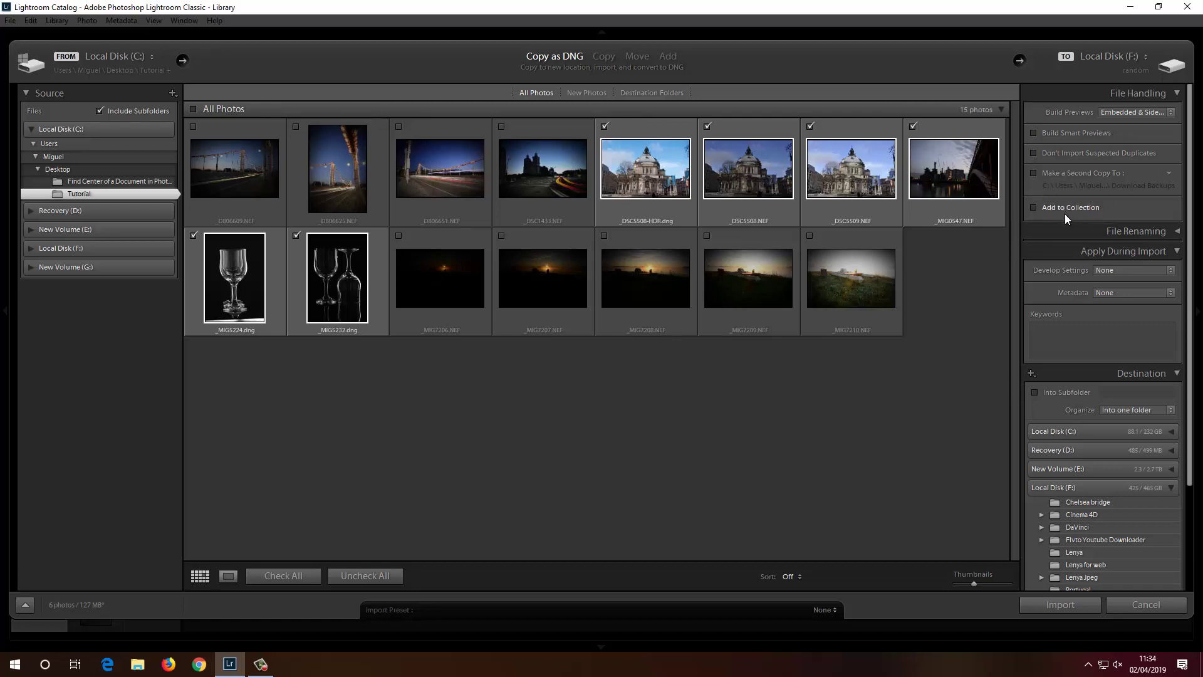
- Import the six checked photos as DNG into the random folder and dismiss the conversion notices
click(1058, 604)
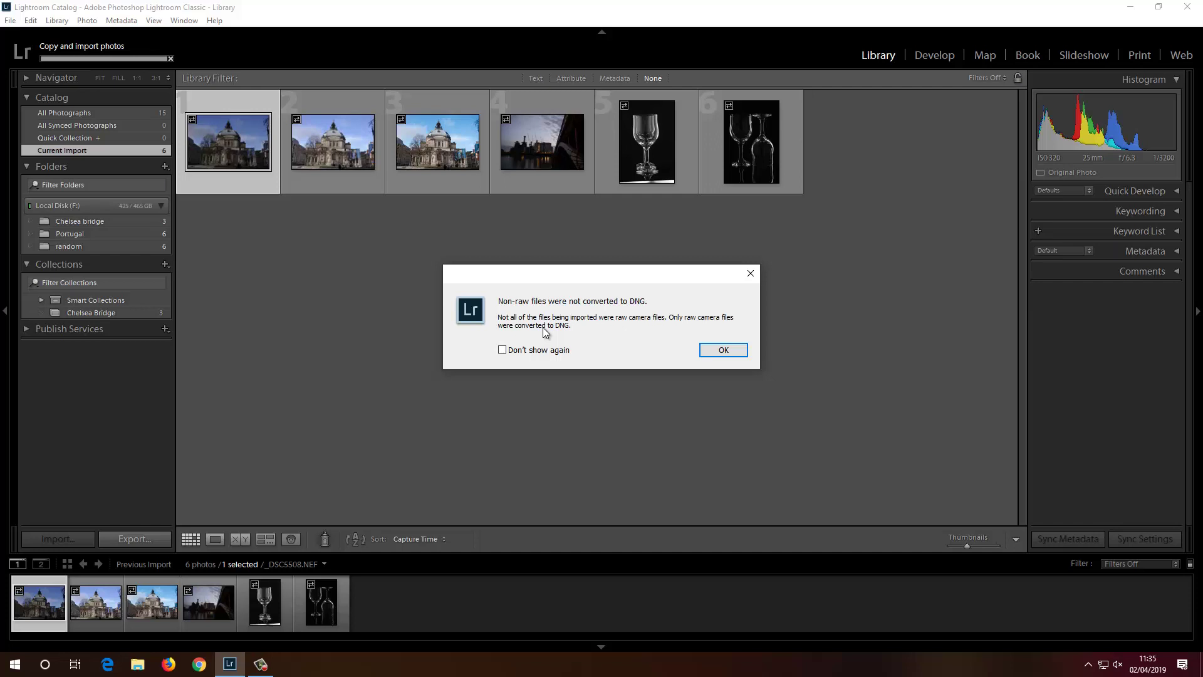
click(721, 350)
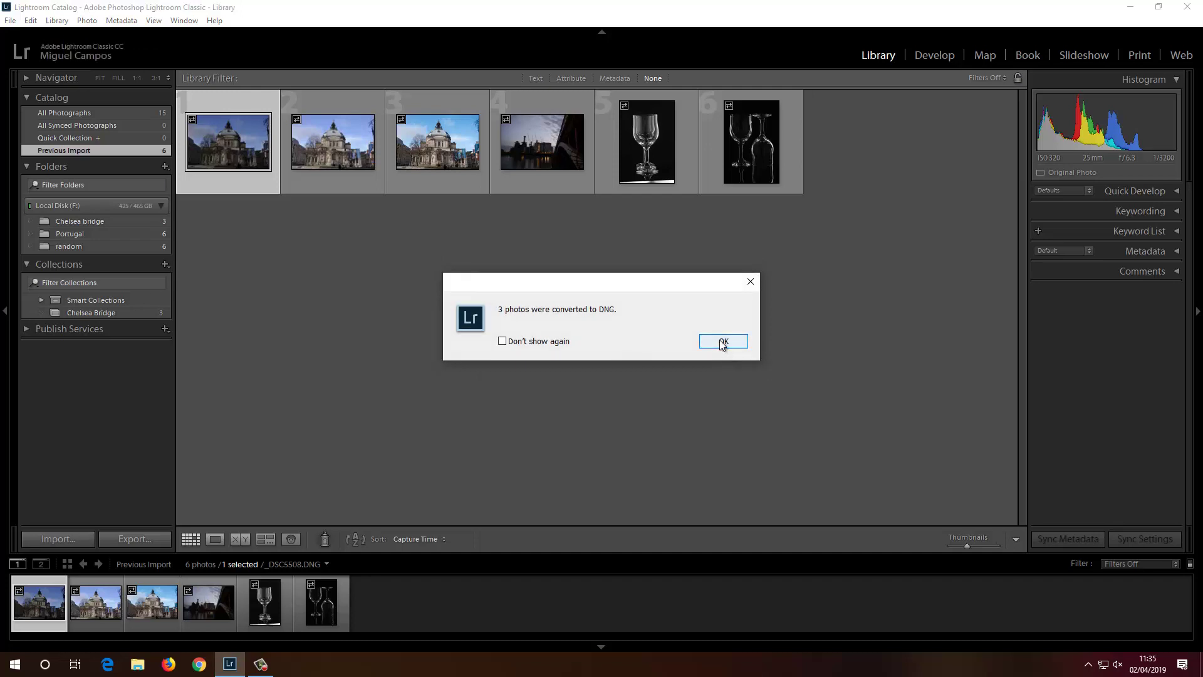
click(723, 342)
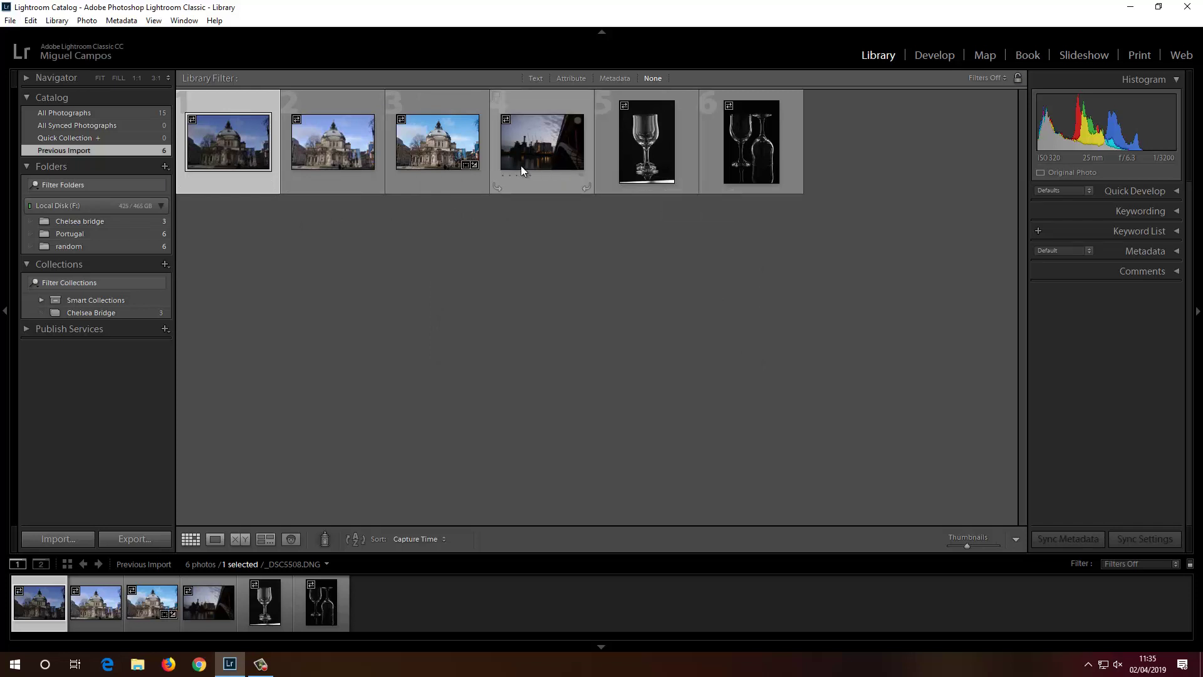
- Create a collection named Oxford that includes the selected domed building photo
click(165, 265)
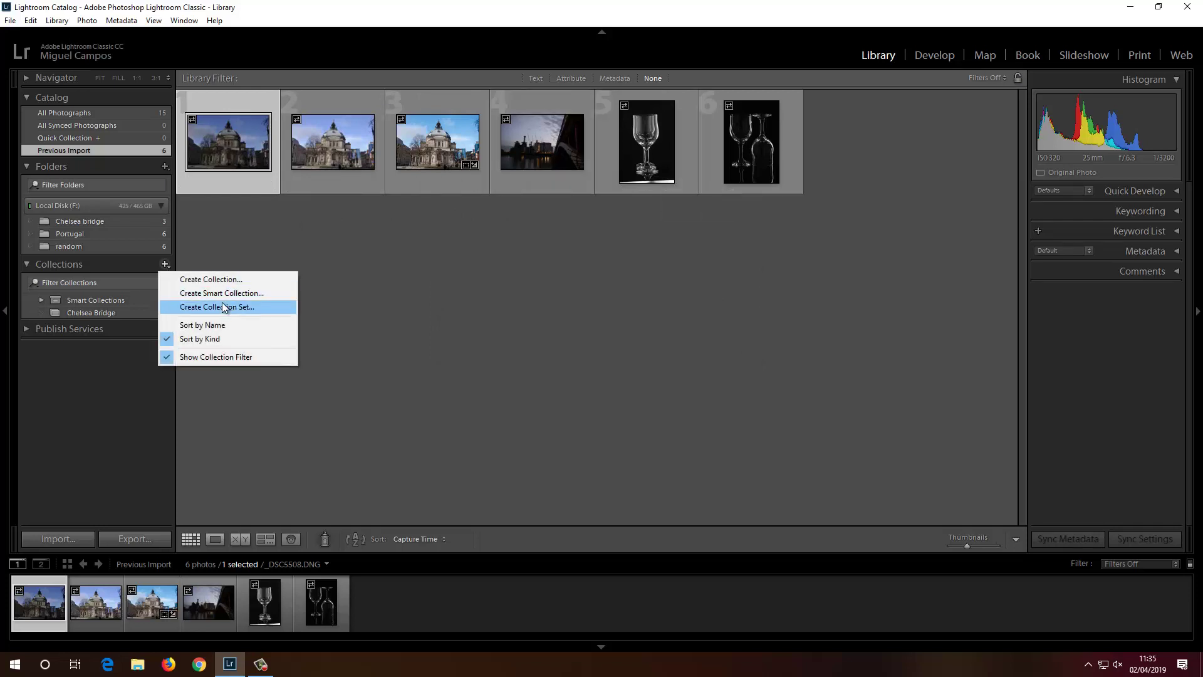
click(221, 279)
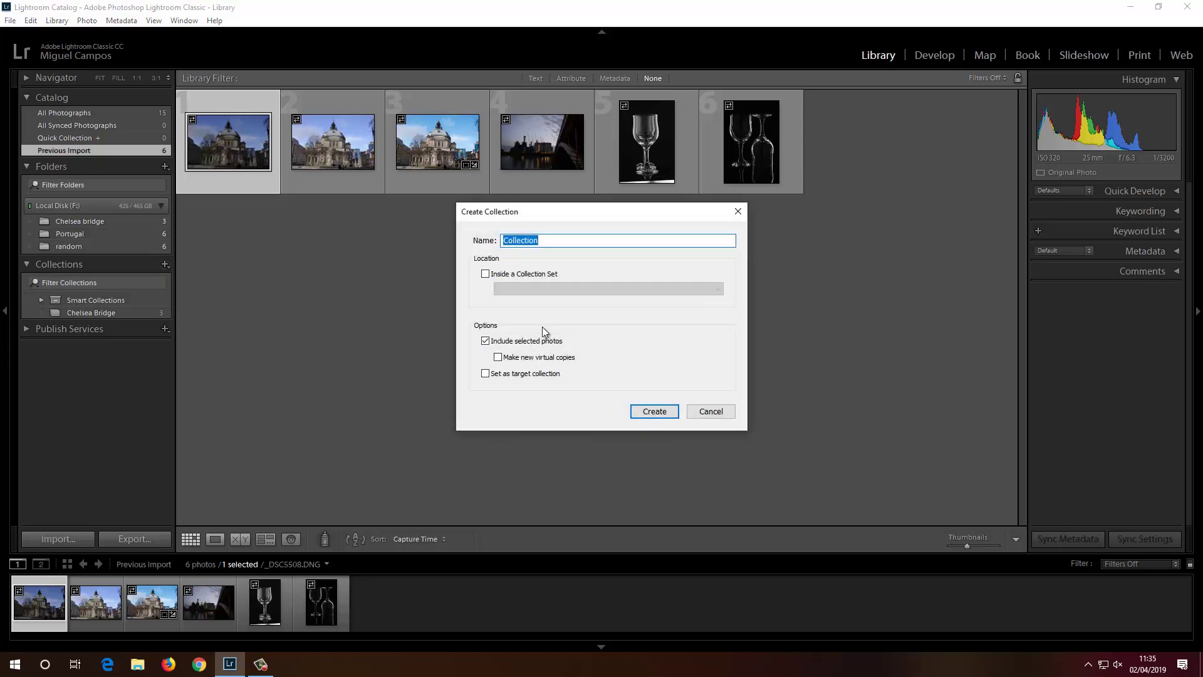
text(Oxford)
key(Return)
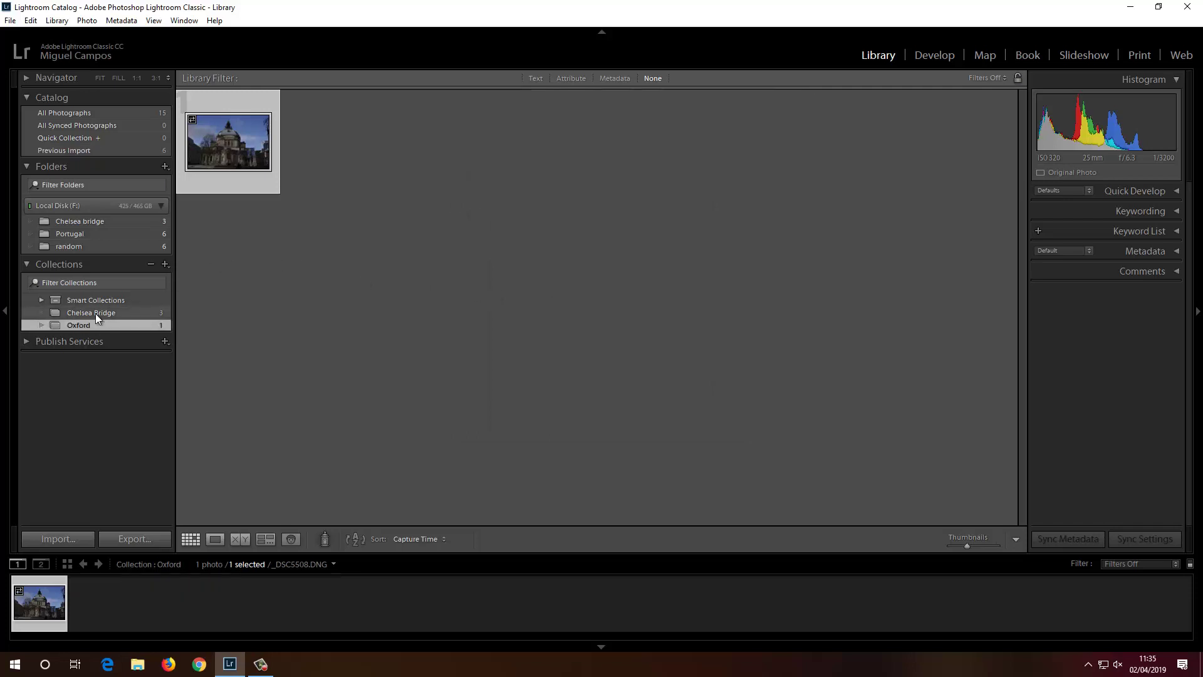
- Add the three domed building photos from the random folder to the Oxford collection
click(84, 245)
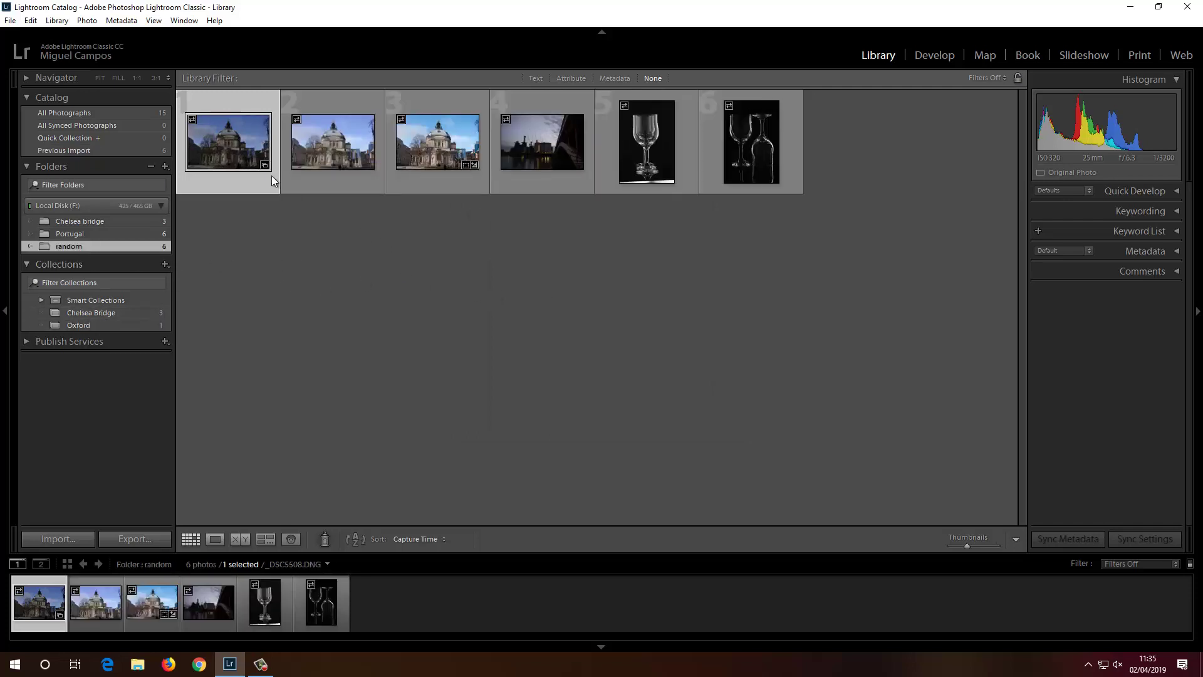
shift+click(420, 156)
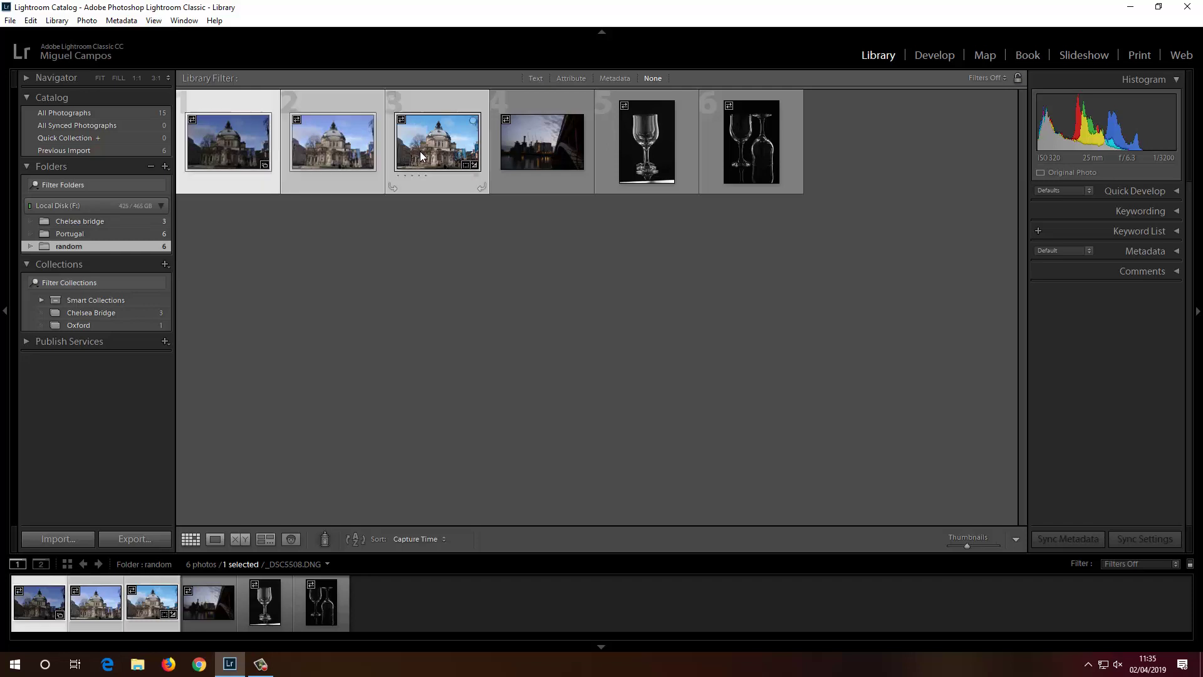
drag(421, 157, 97, 326)
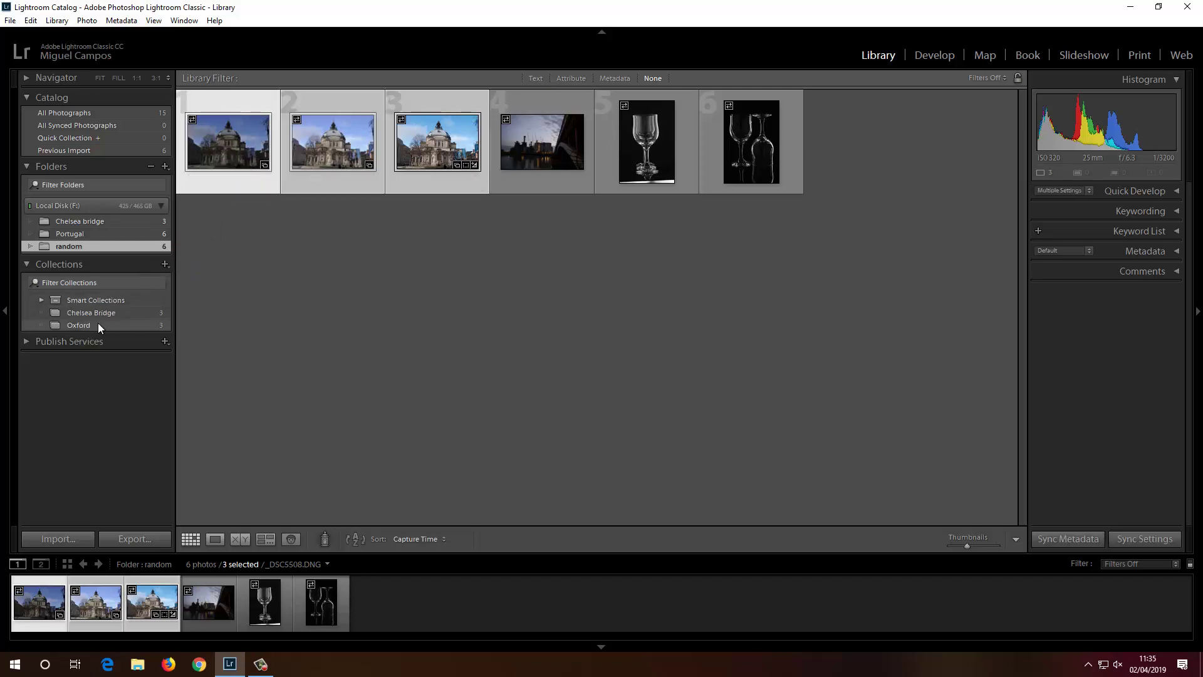
- Select the photo _MIG0547.DNG in the random folder
click(510, 151)
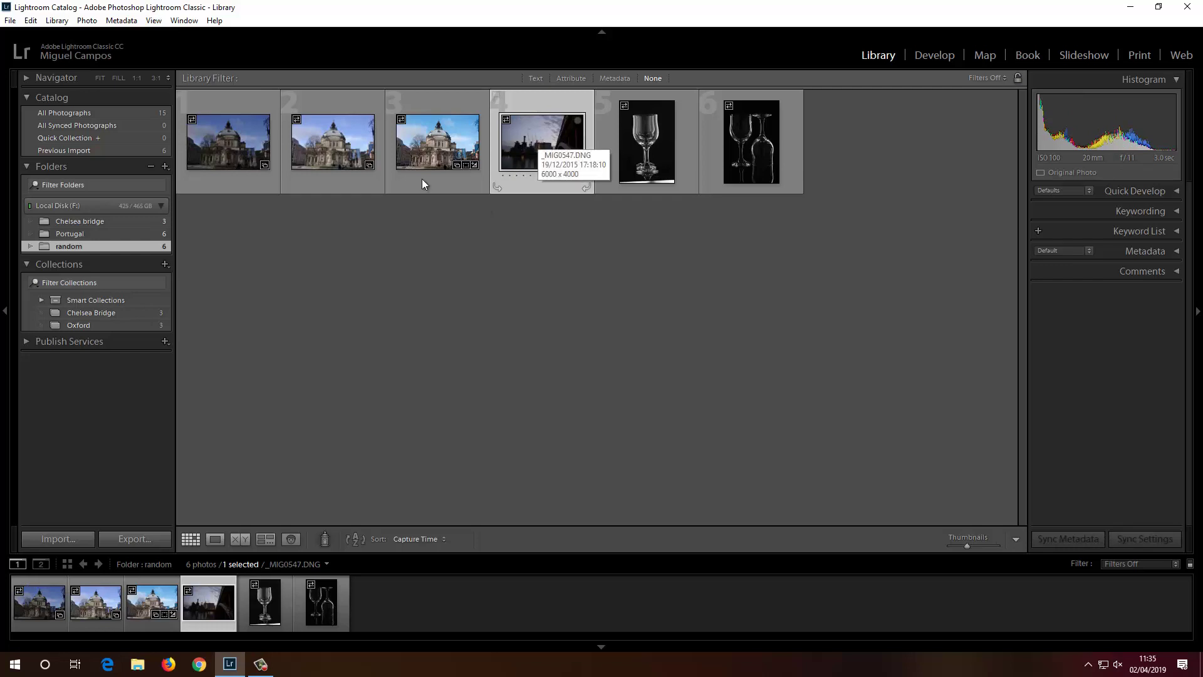
click(165, 264)
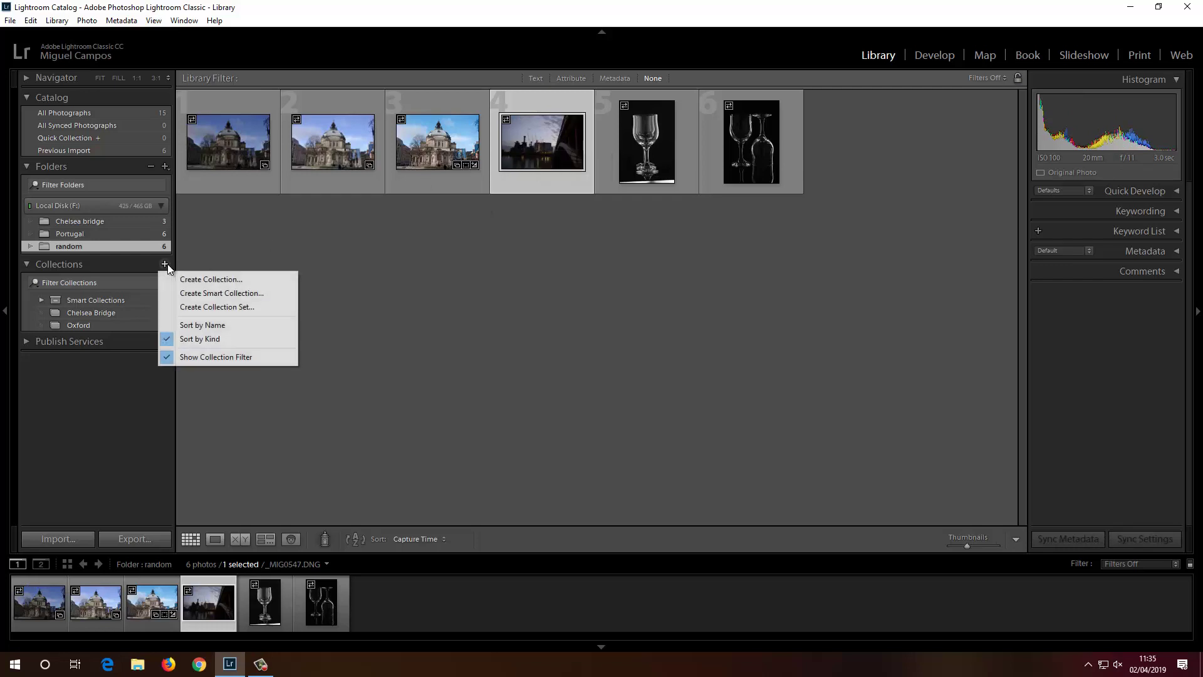
click(231, 308)
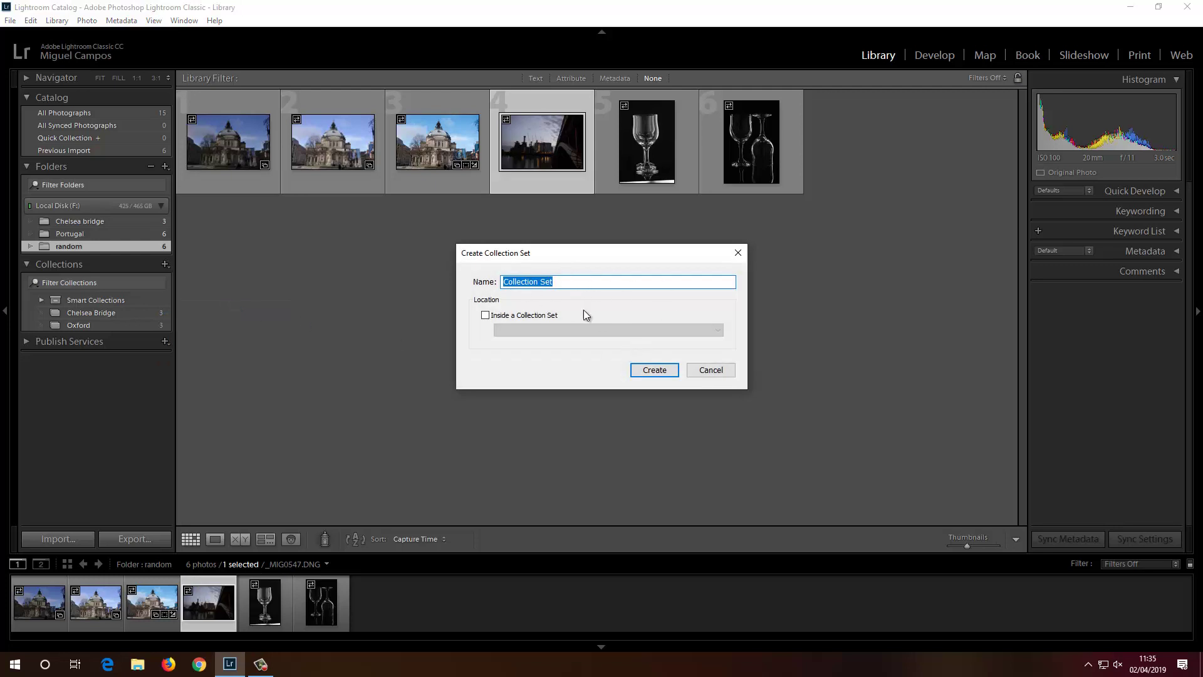
click(705, 373)
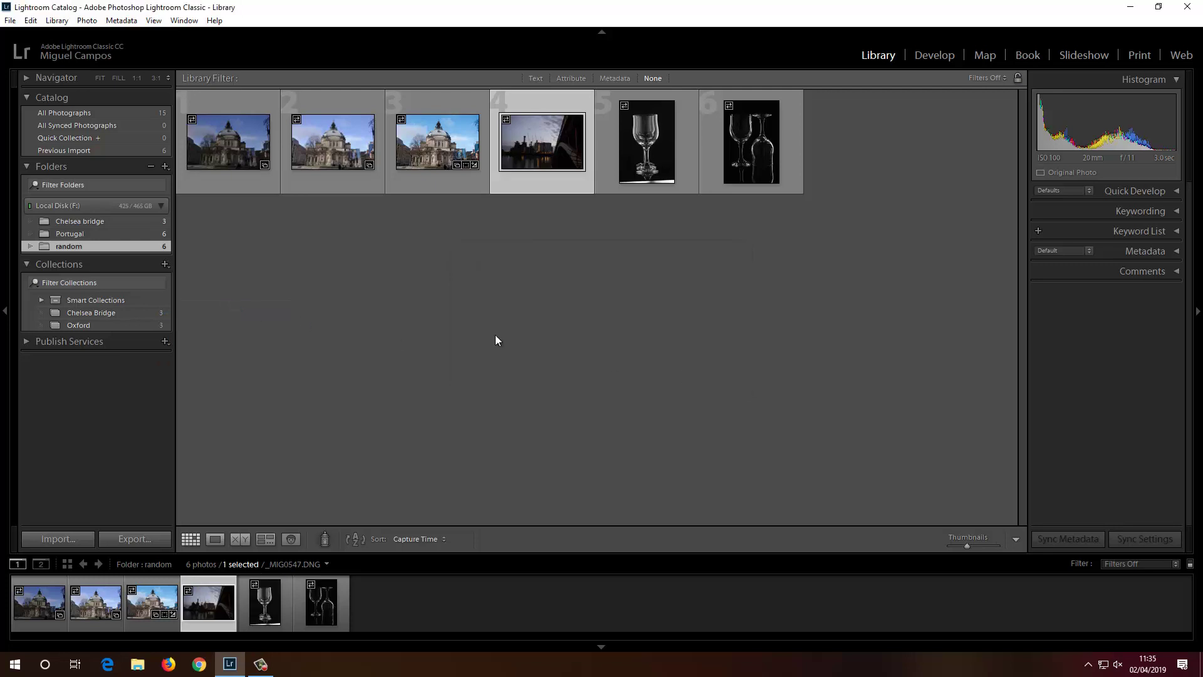
- Create a collection set named London outside any other collection set
click(166, 264)
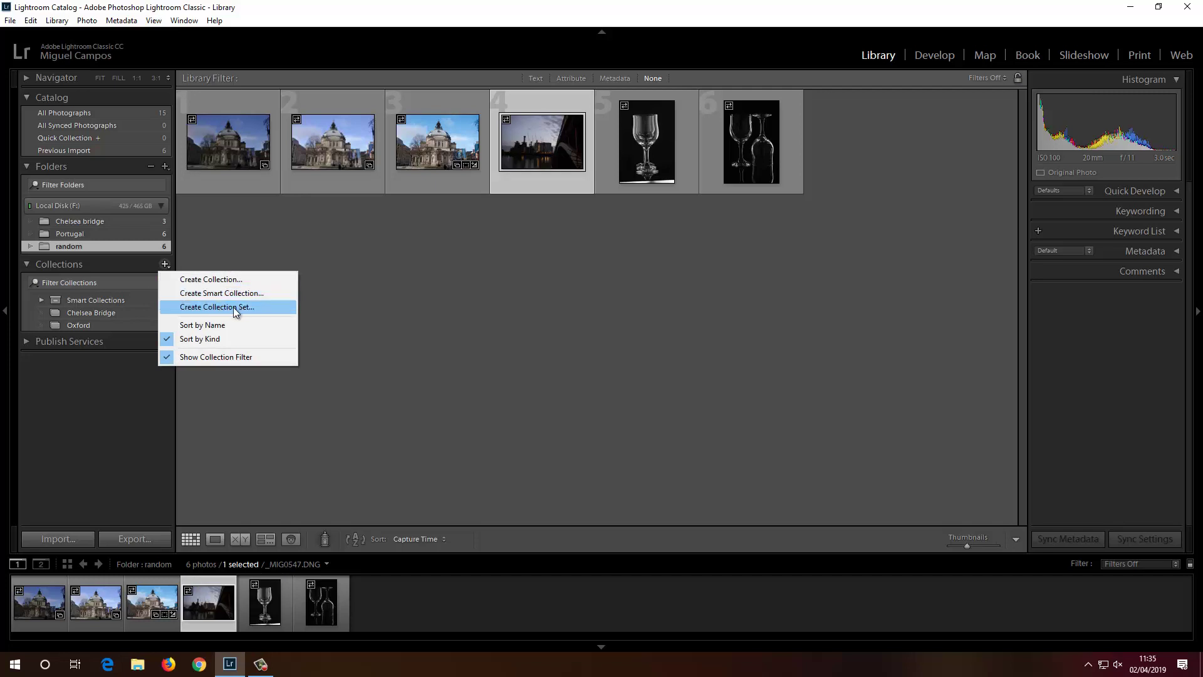
click(236, 307)
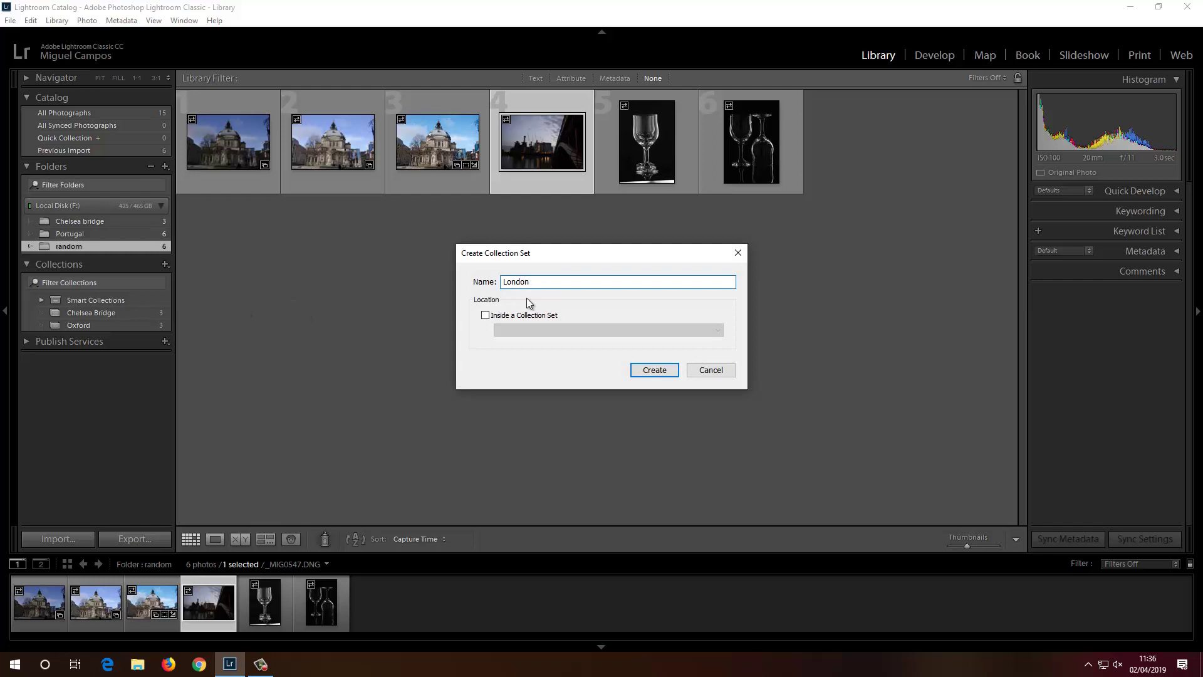
key(Return)
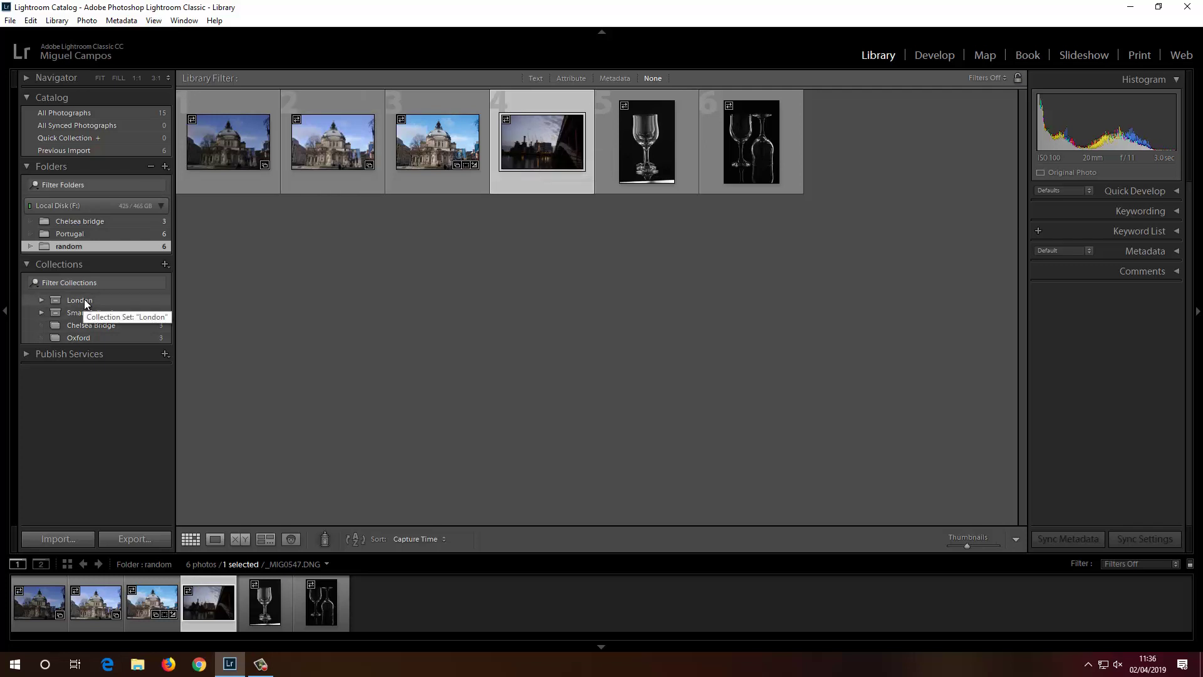
- Create a collection named BPS inside the London collection set, including the selected photo _MIG0547.DNG
click(165, 264)
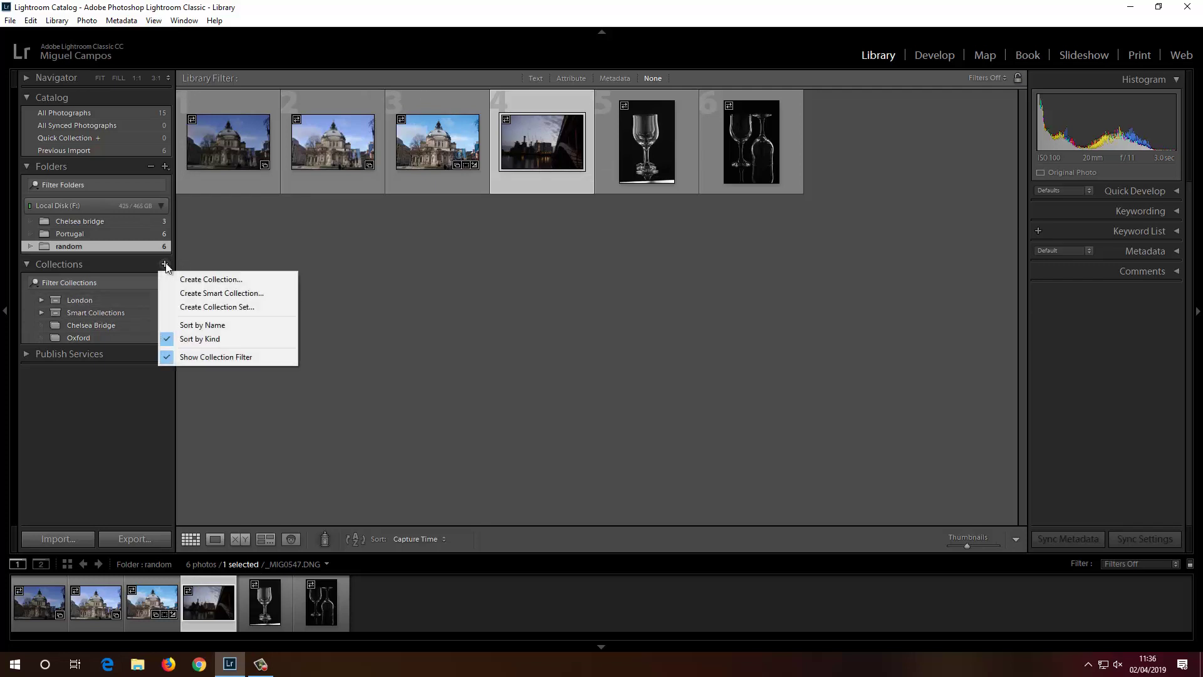
click(210, 280)
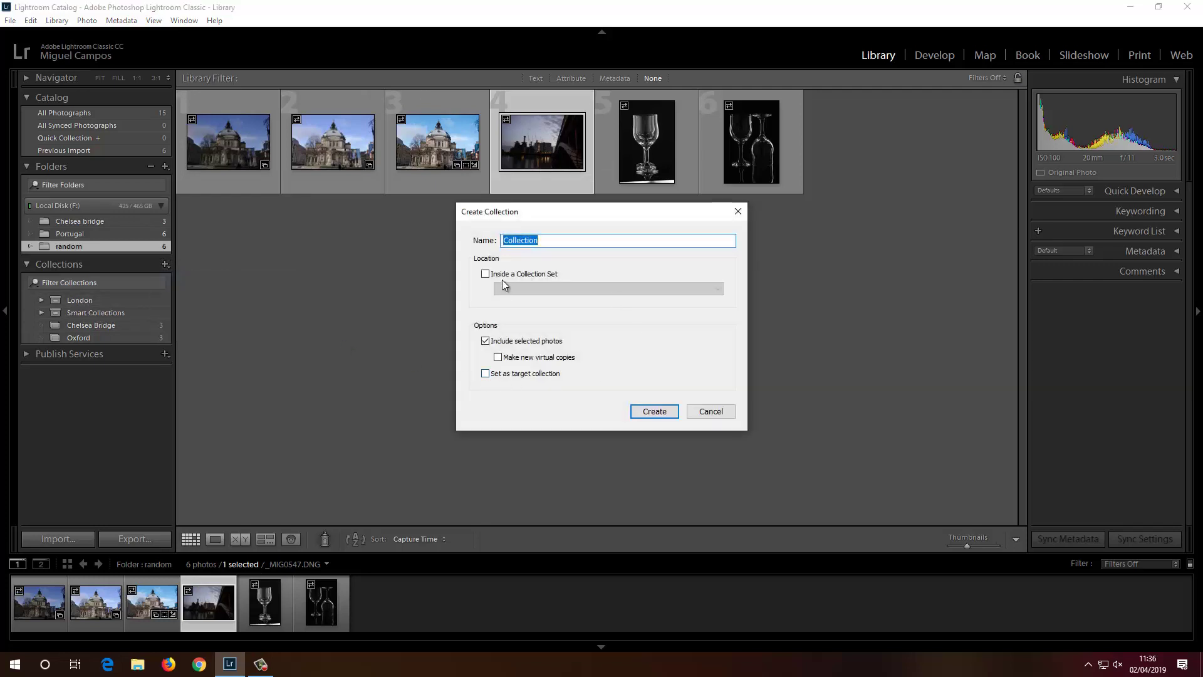
click(486, 276)
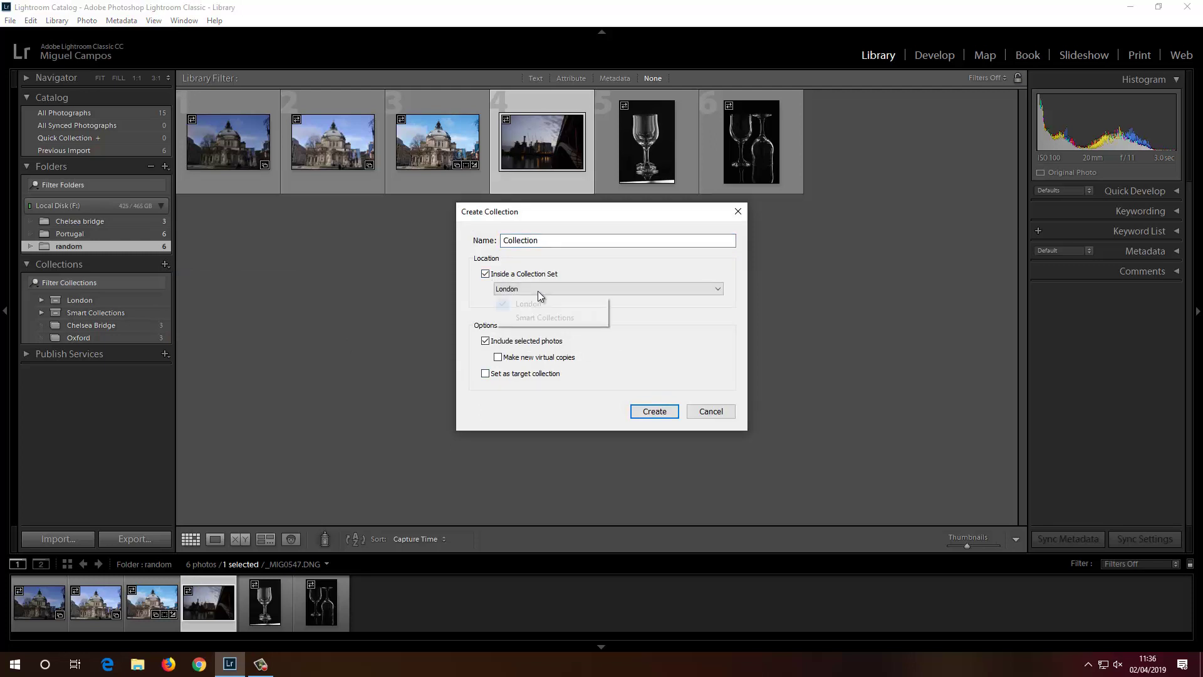
double_click(553, 240)
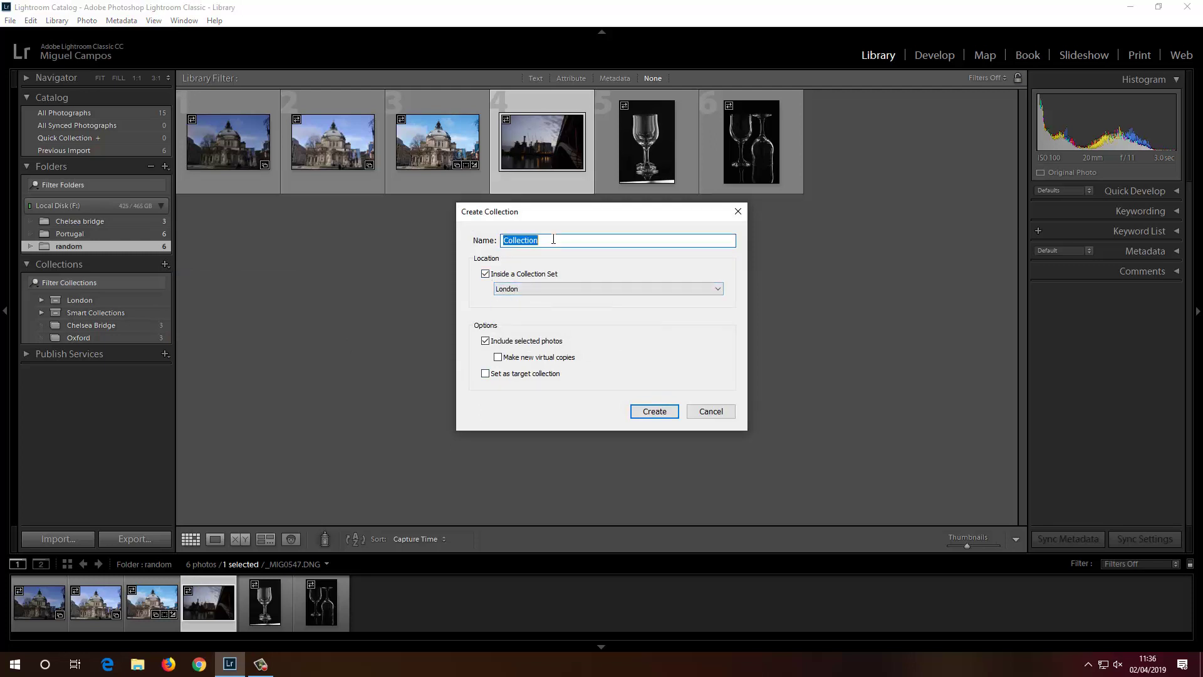
text(BPS)
key(Return)
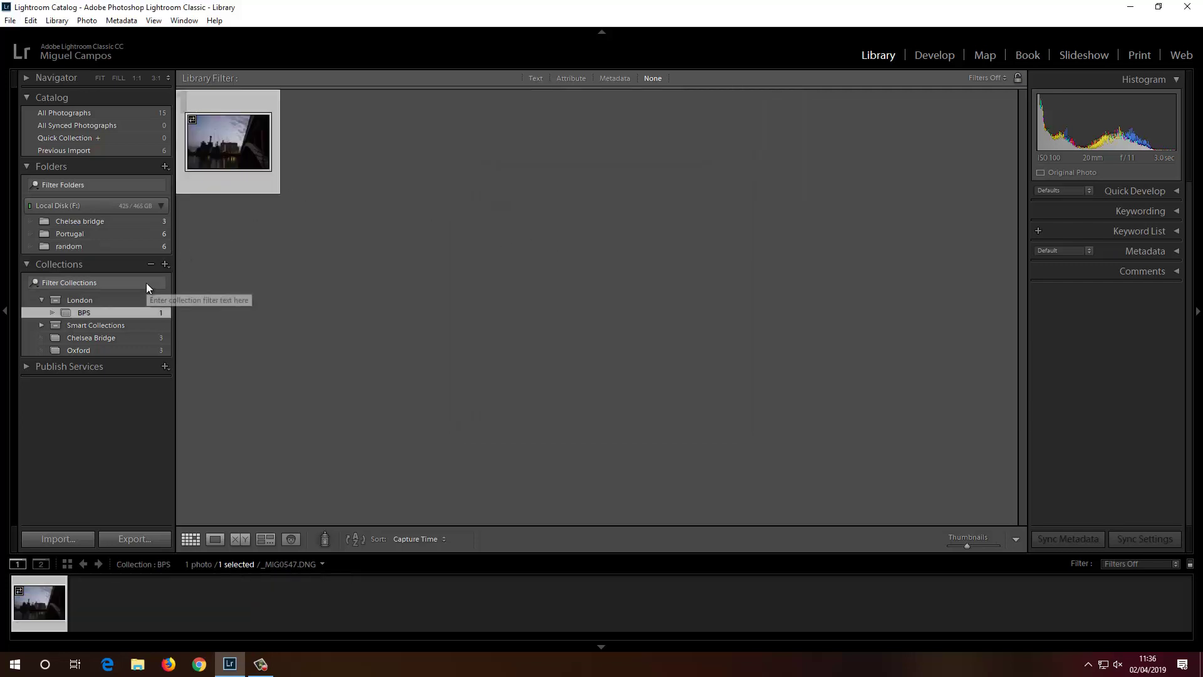
- Create a collection named Studio that includes the single wine glass photo from the random folder
click(100, 248)
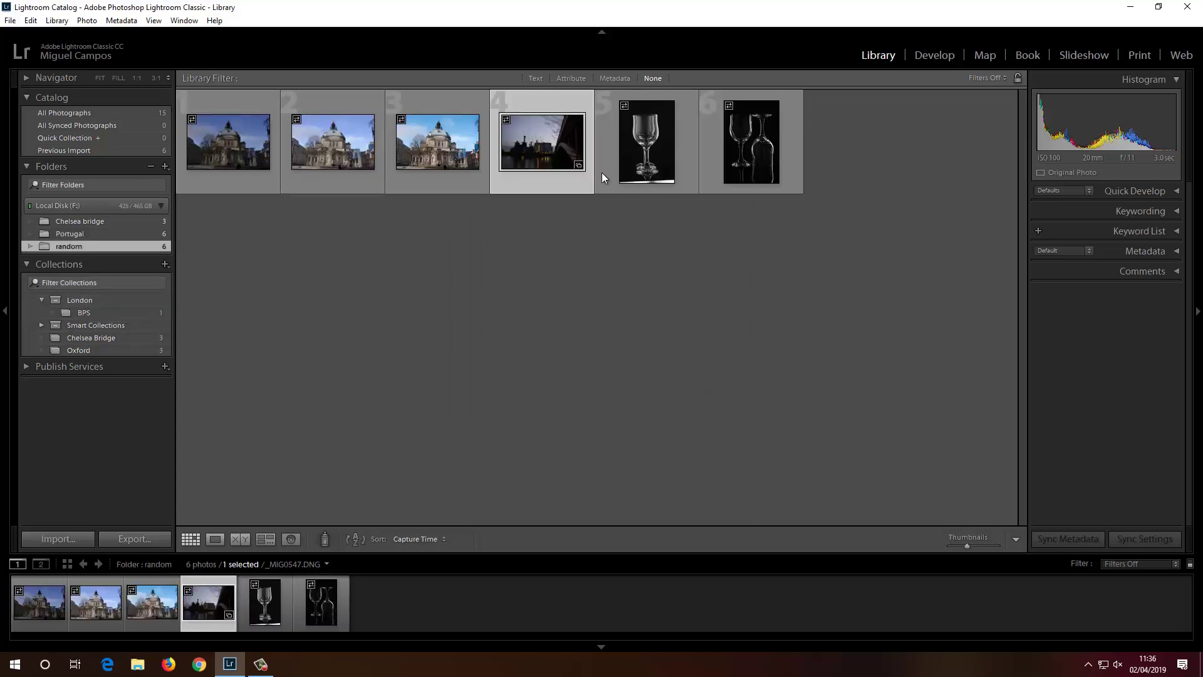
key(Right)
key(Right)
click(634, 144)
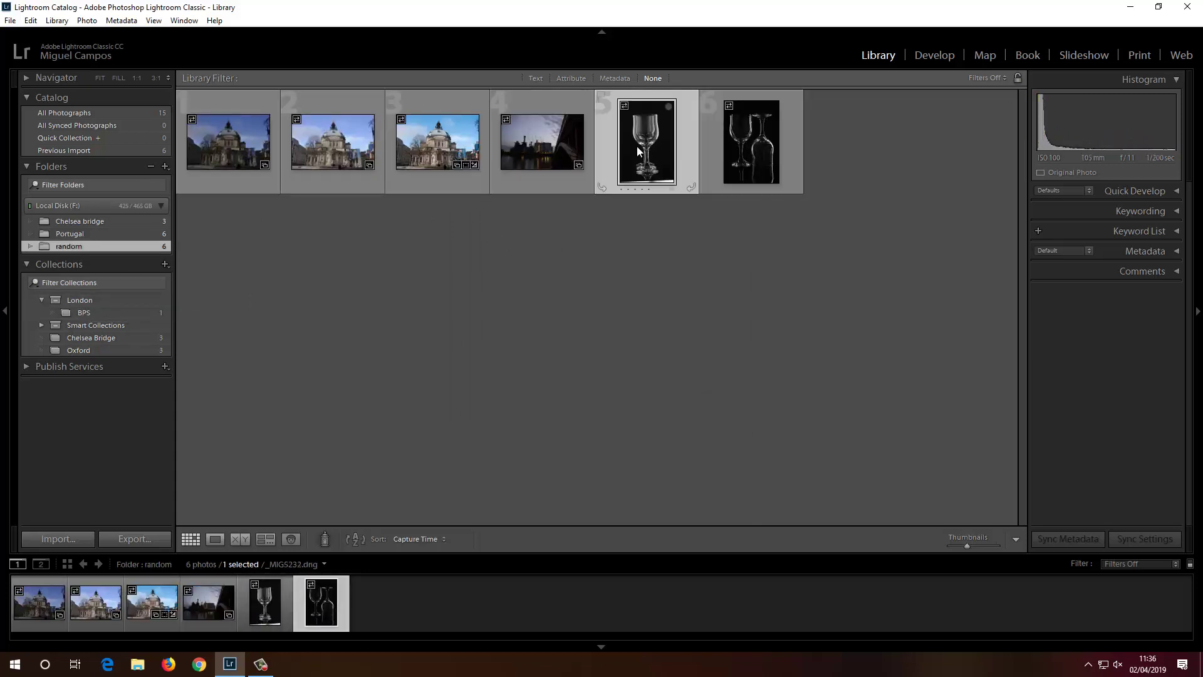
click(165, 265)
click(201, 278)
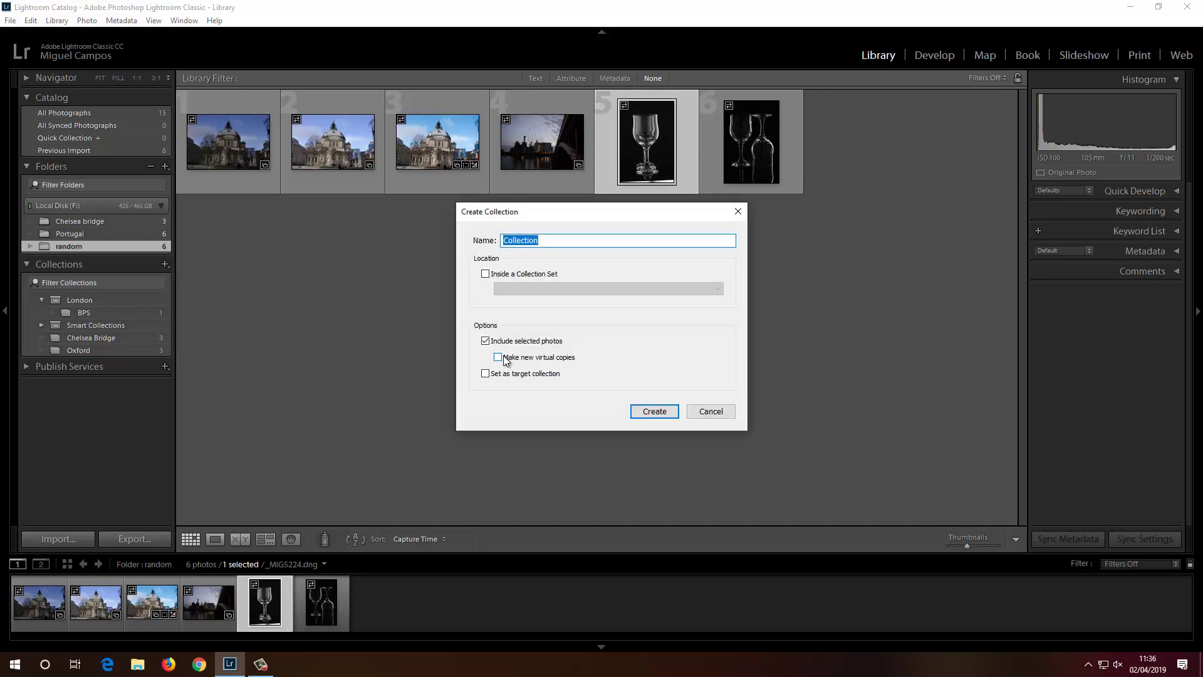
text(Studio)
key(Return)
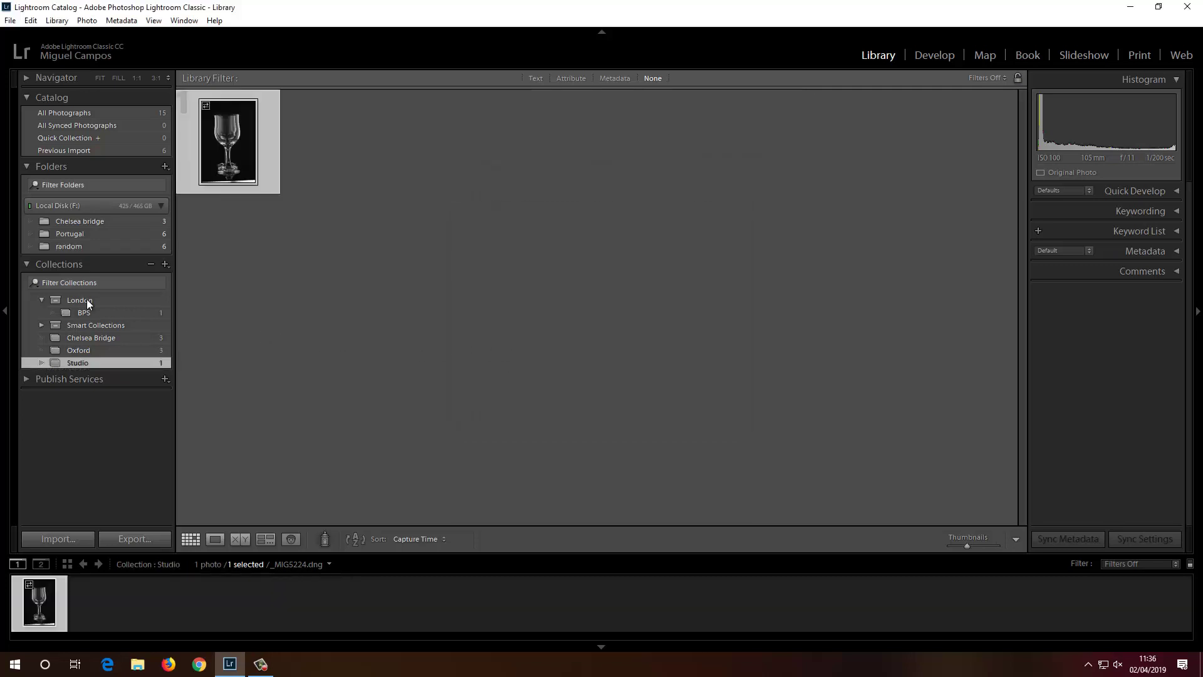
- Add the photo of two glasses from the random folder to the Studio collection alongside the single-glass photo
click(63, 245)
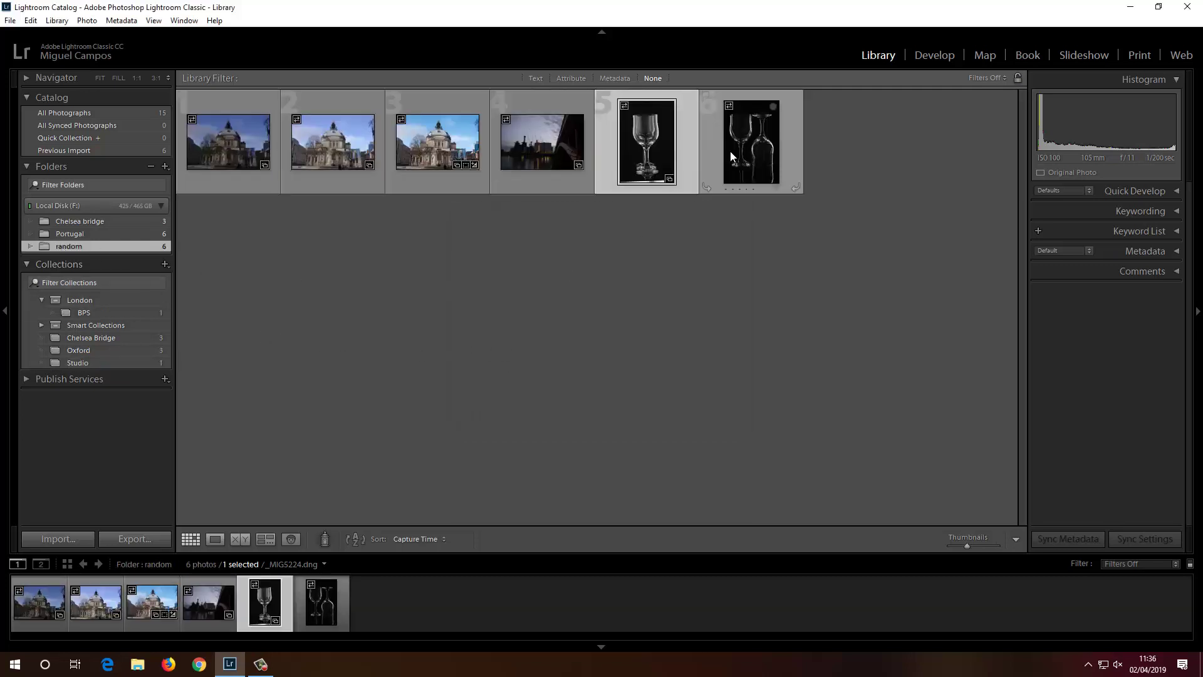
ctrl+click(730, 156)
drag(731, 156, 82, 362)
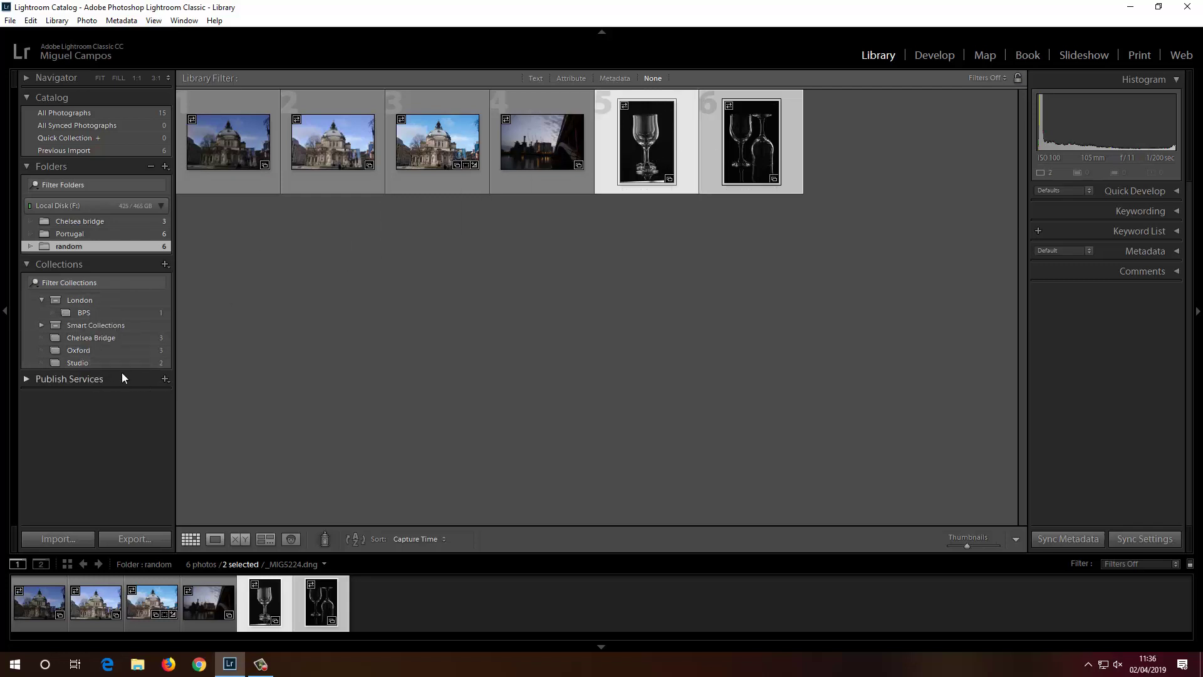
- Rename the Studio collection to Still life
right_click(82, 364)
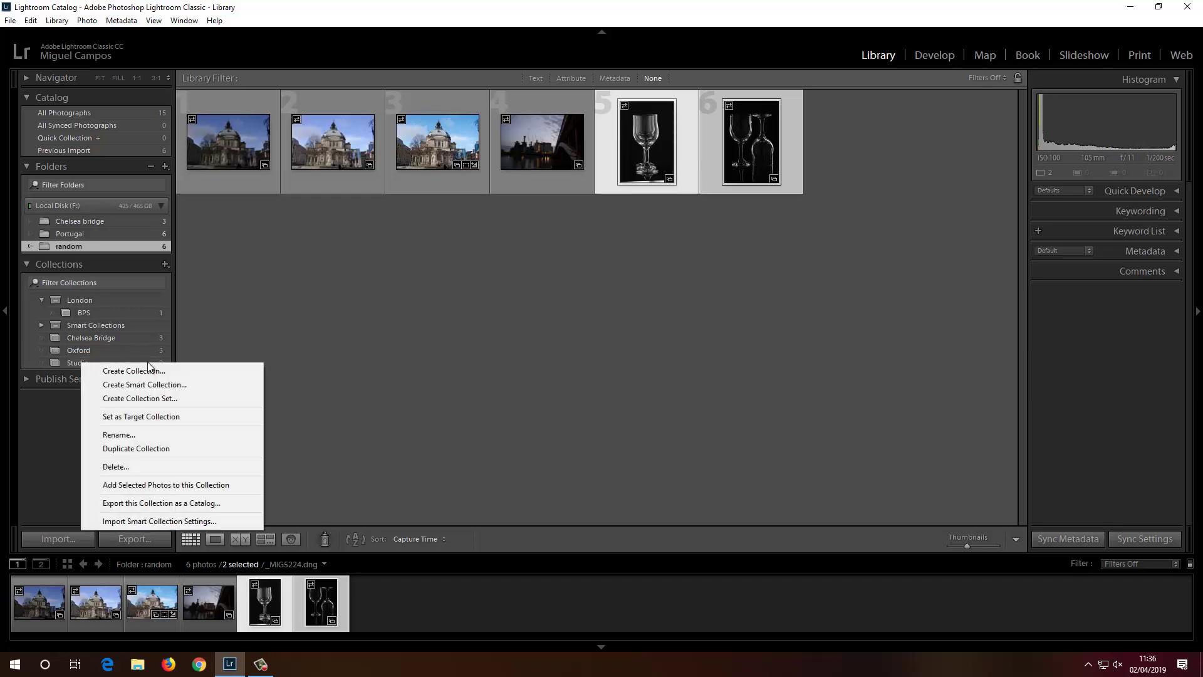
click(475, 344)
click(88, 362)
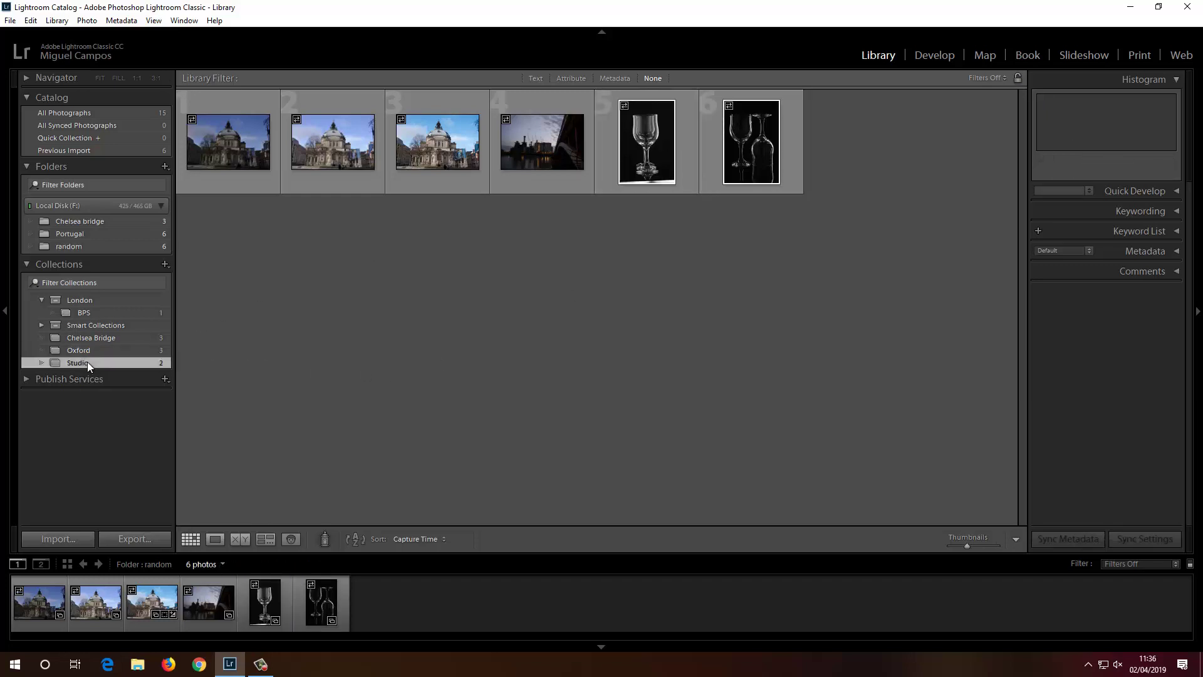
right_click(91, 363)
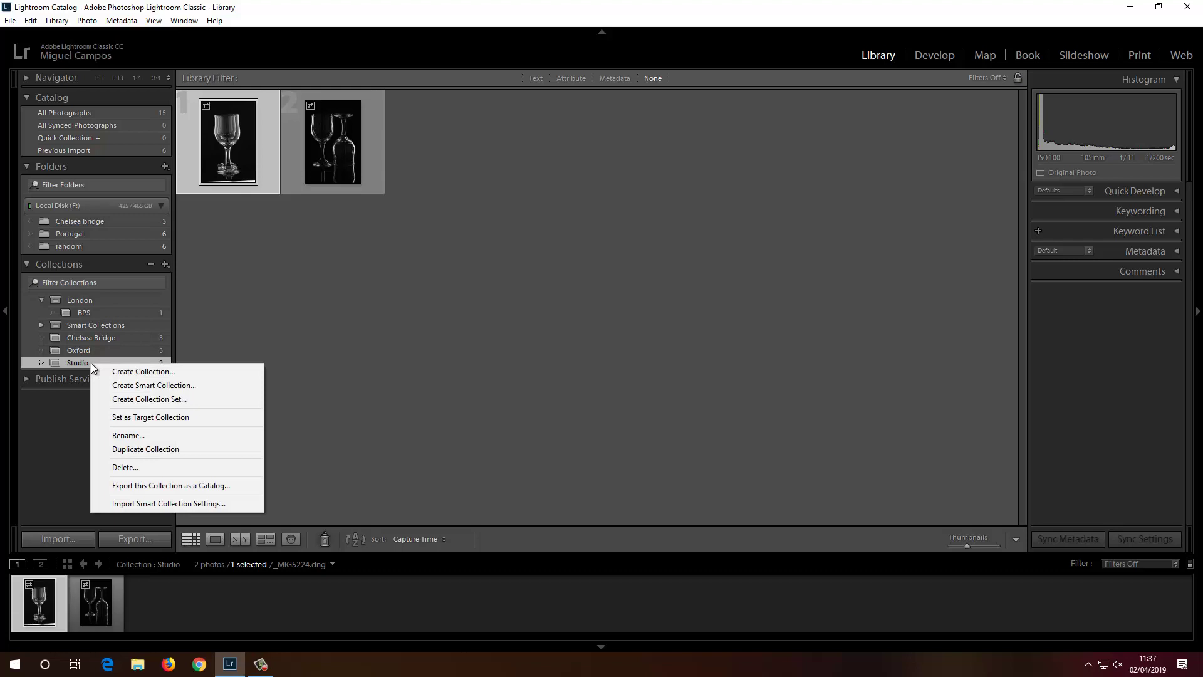
click(150, 435)
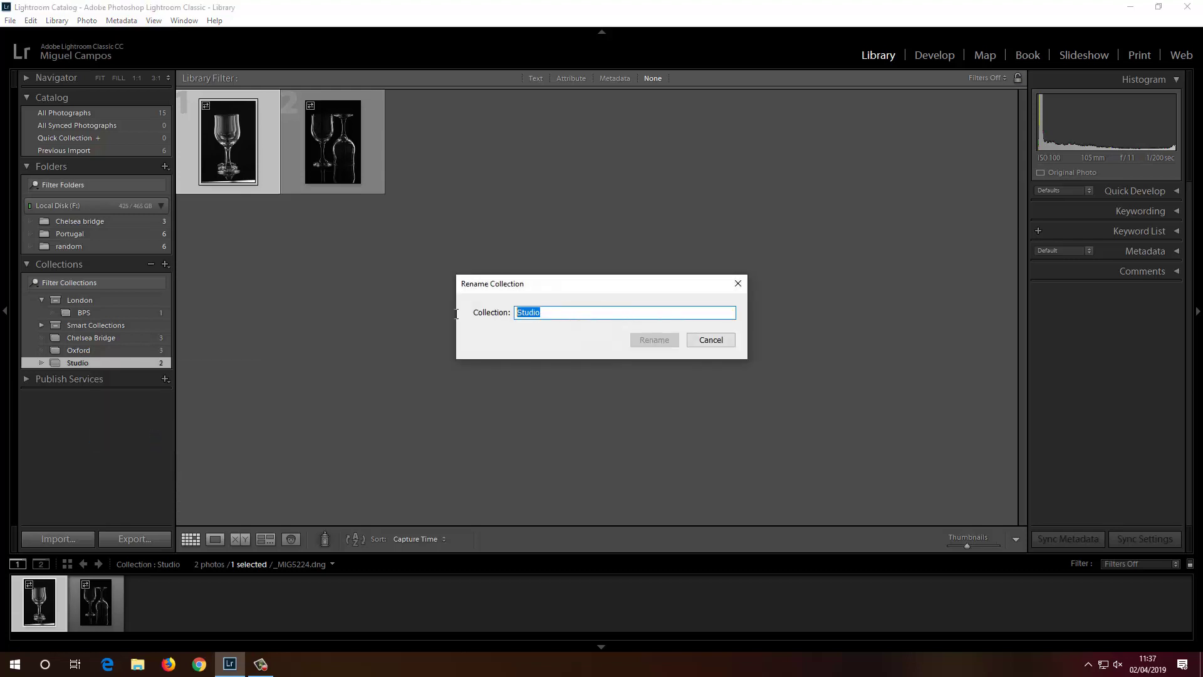
text(S)
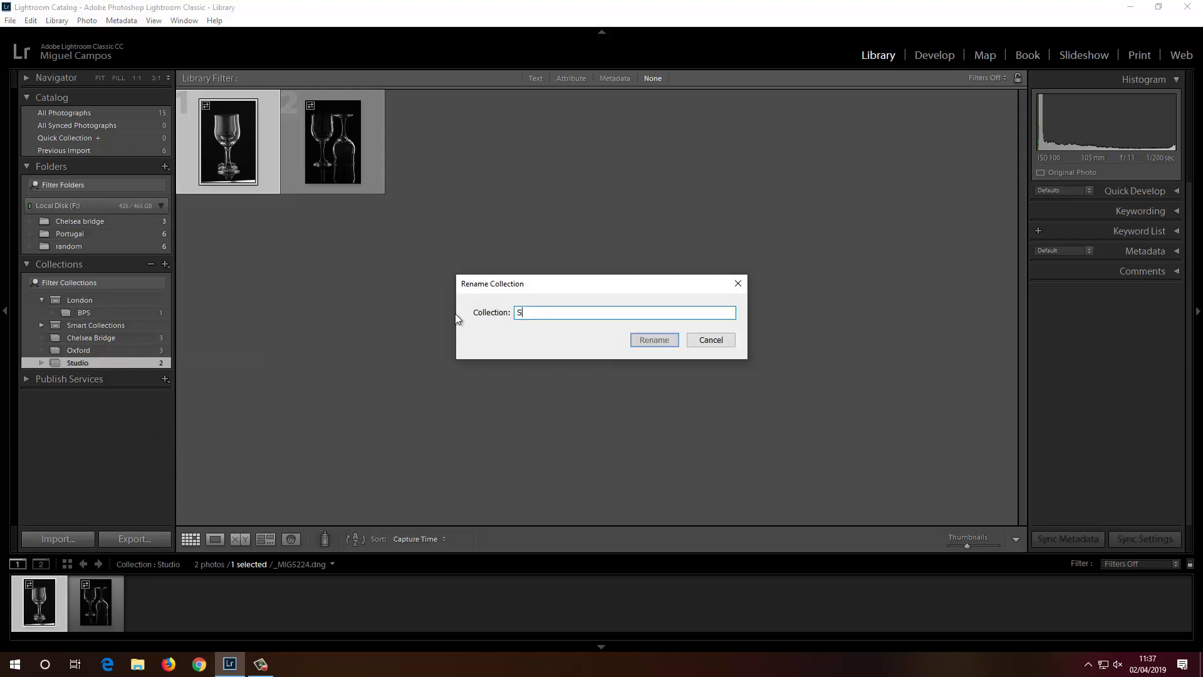
text(till life)
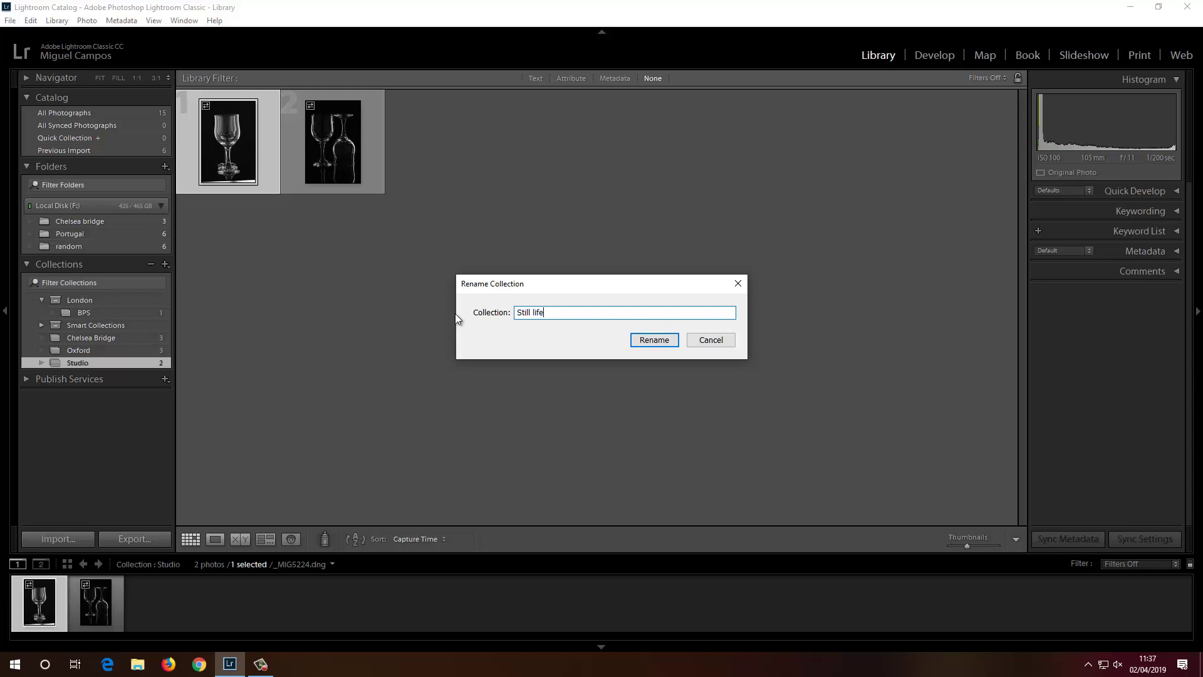
key(Return)
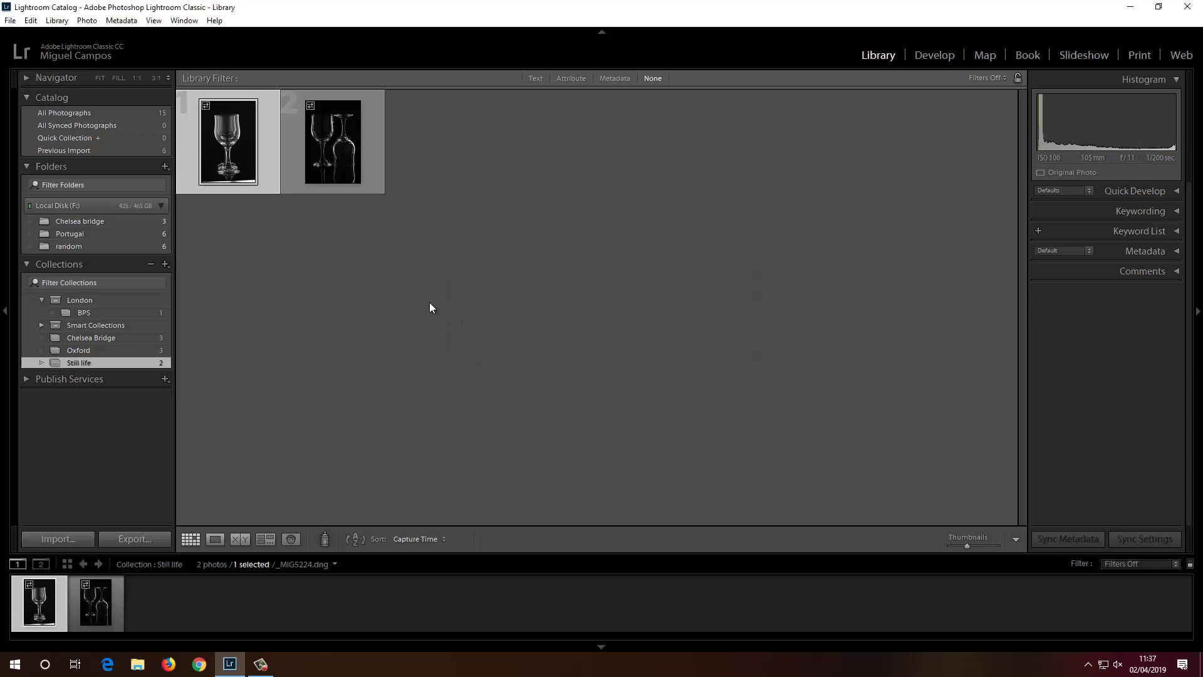
- Open the single wine glass photo from the Still life collection for developing
click(100, 338)
click(105, 362)
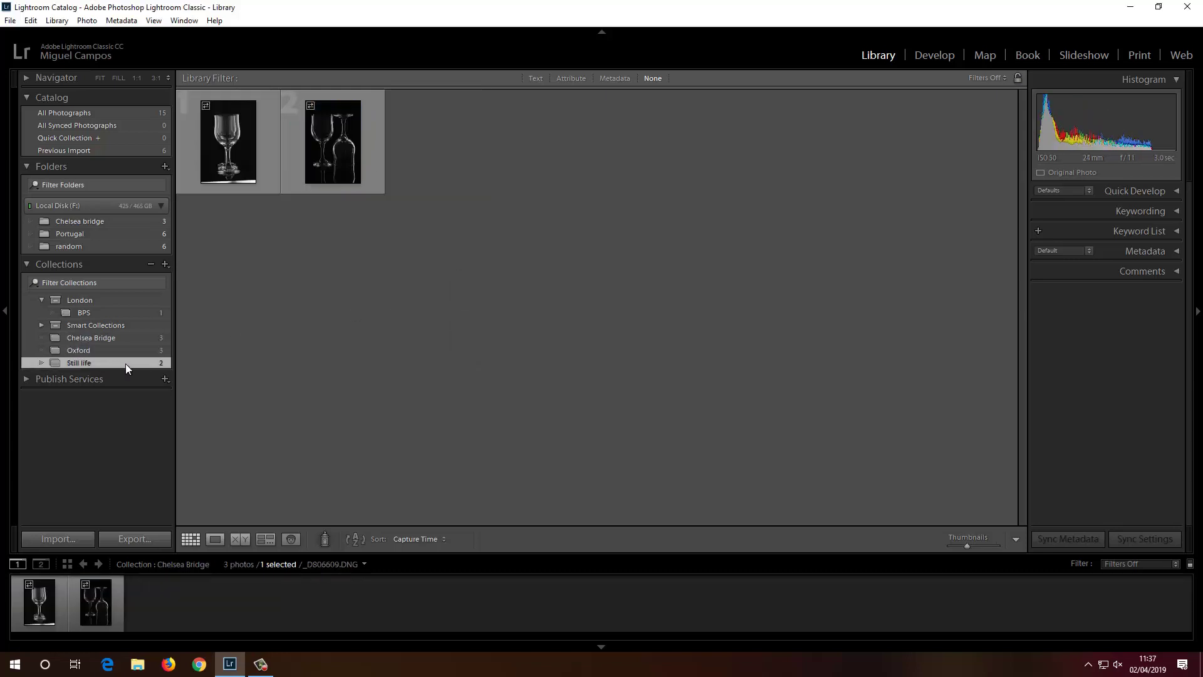
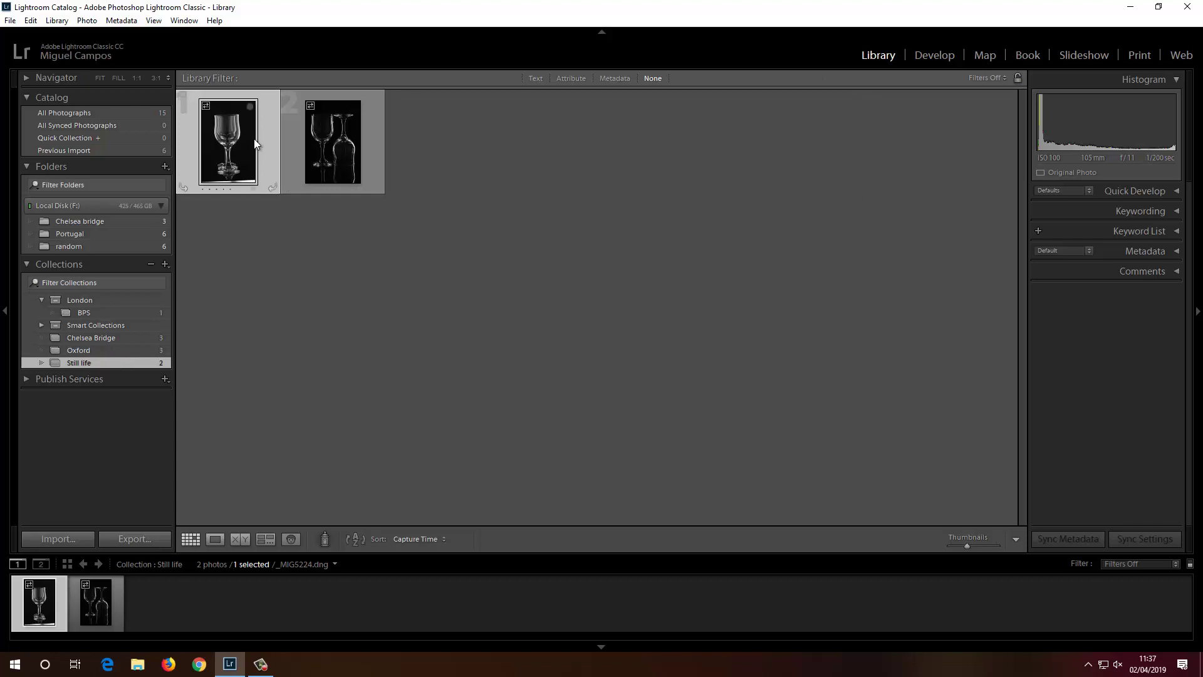
click(932, 56)
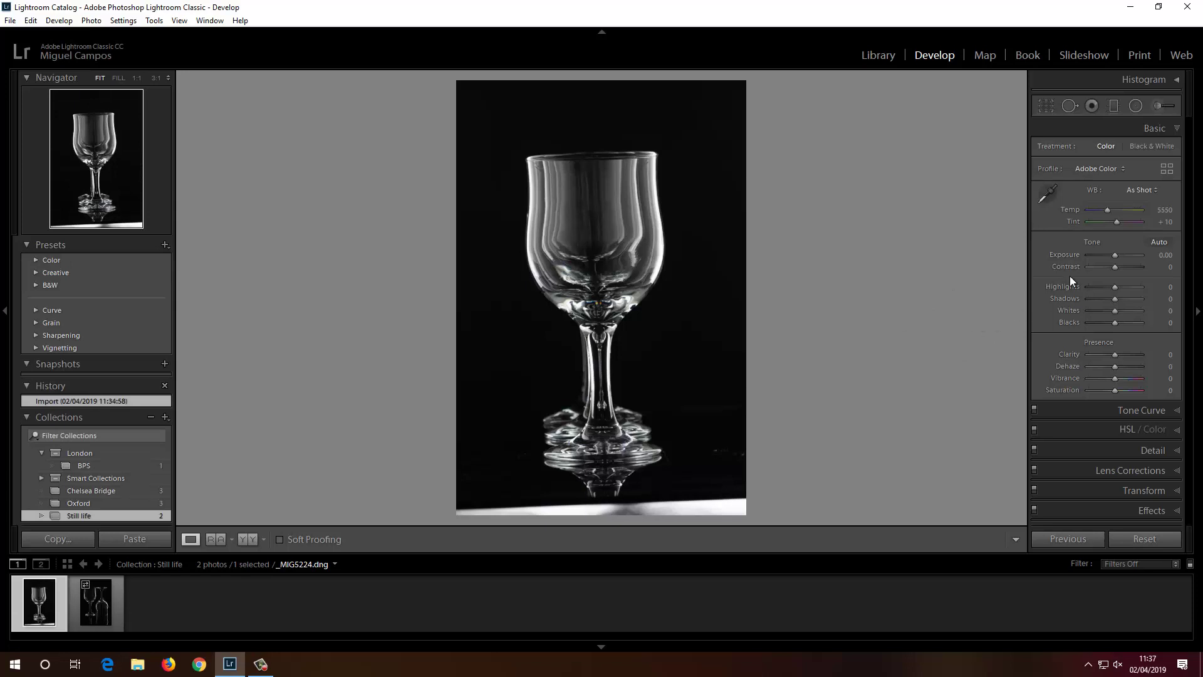
- Try the Auto white balance on the glass photo, followed by a custom temperature of 4738 and tint of -7
click(1138, 190)
click(1106, 215)
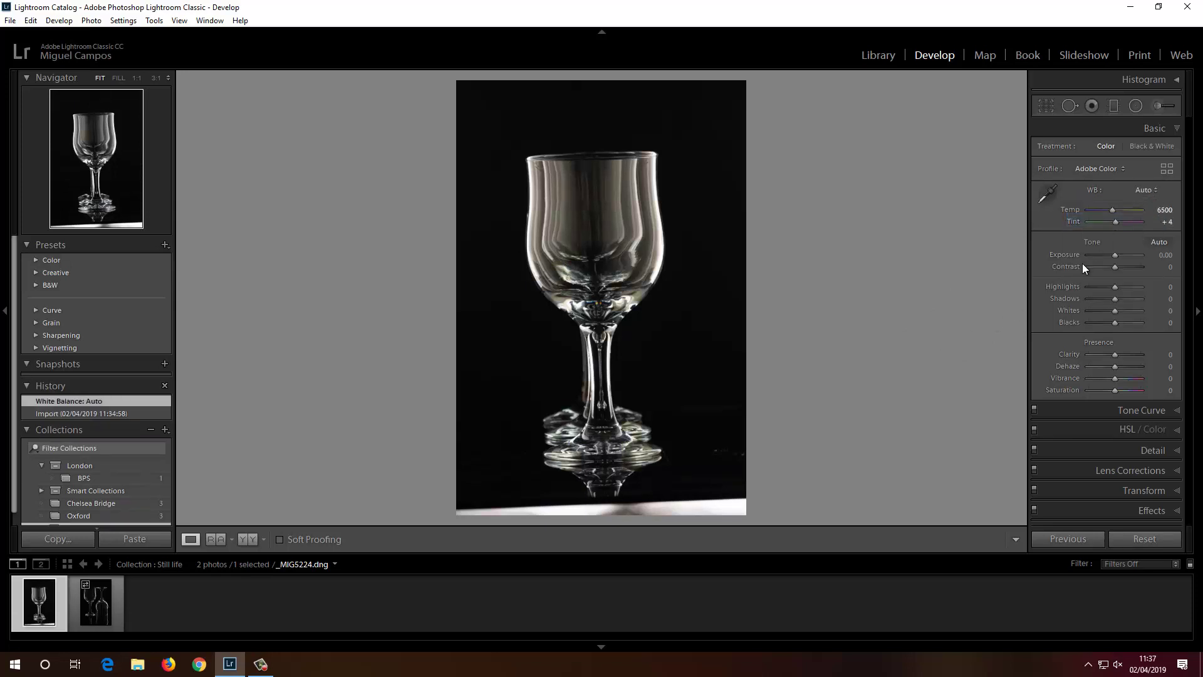
drag(1108, 208, 1114, 223)
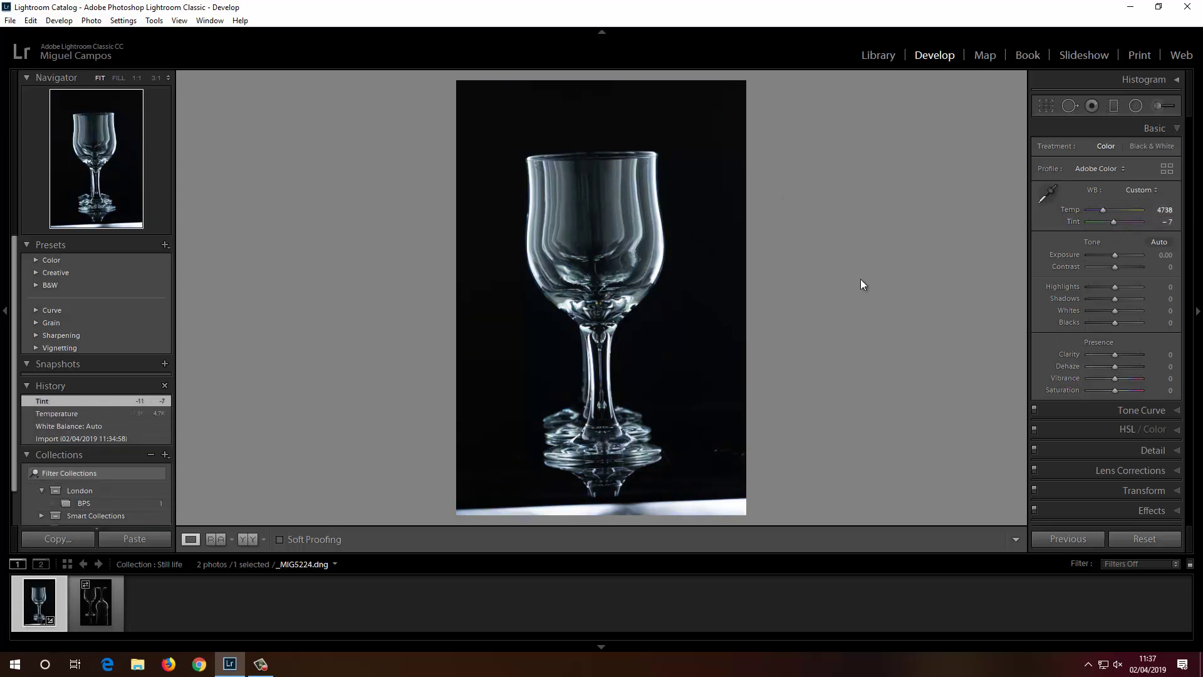
- Sample the white balance from the white strip below the glass and set the temperature to 5214
click(1048, 192)
click(705, 517)
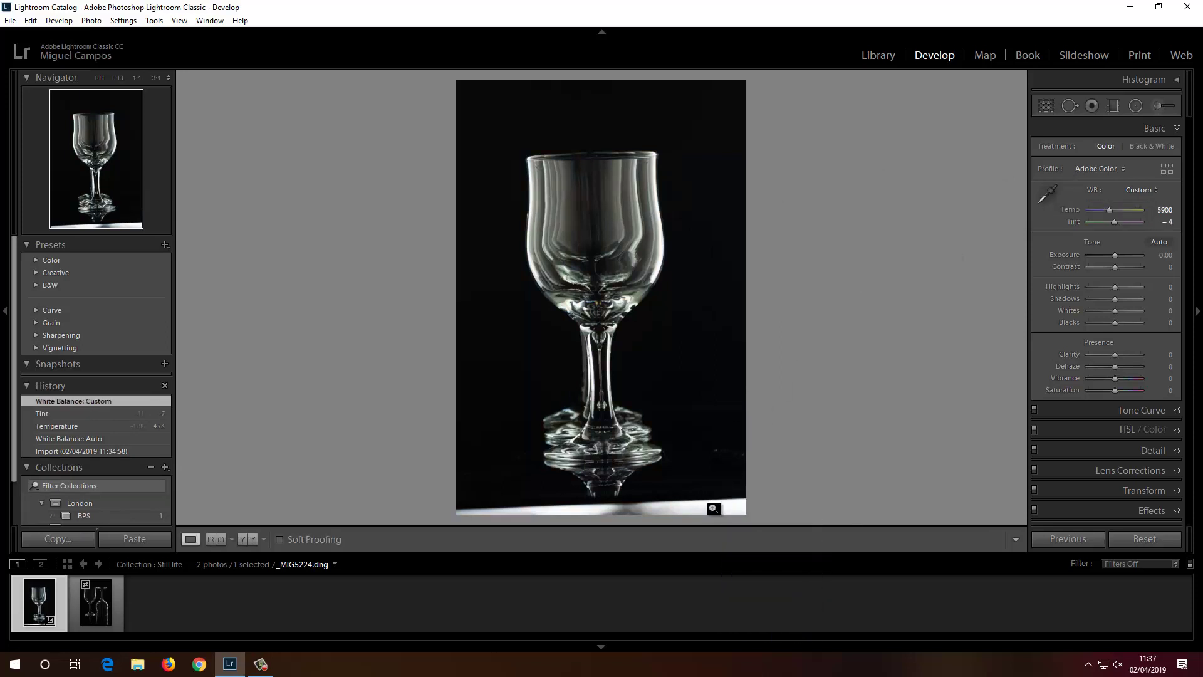
drag(1110, 209, 1106, 209)
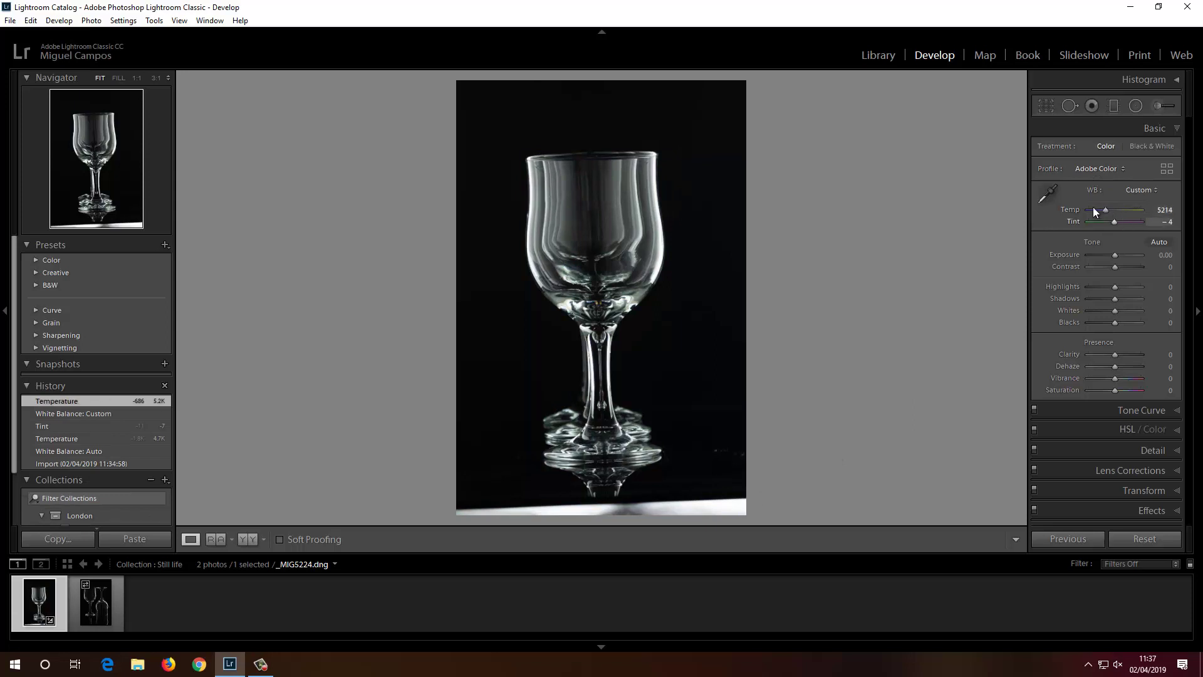
- Straighten the glass photo along the white table edge with a crop angle of 1.89
click(1046, 107)
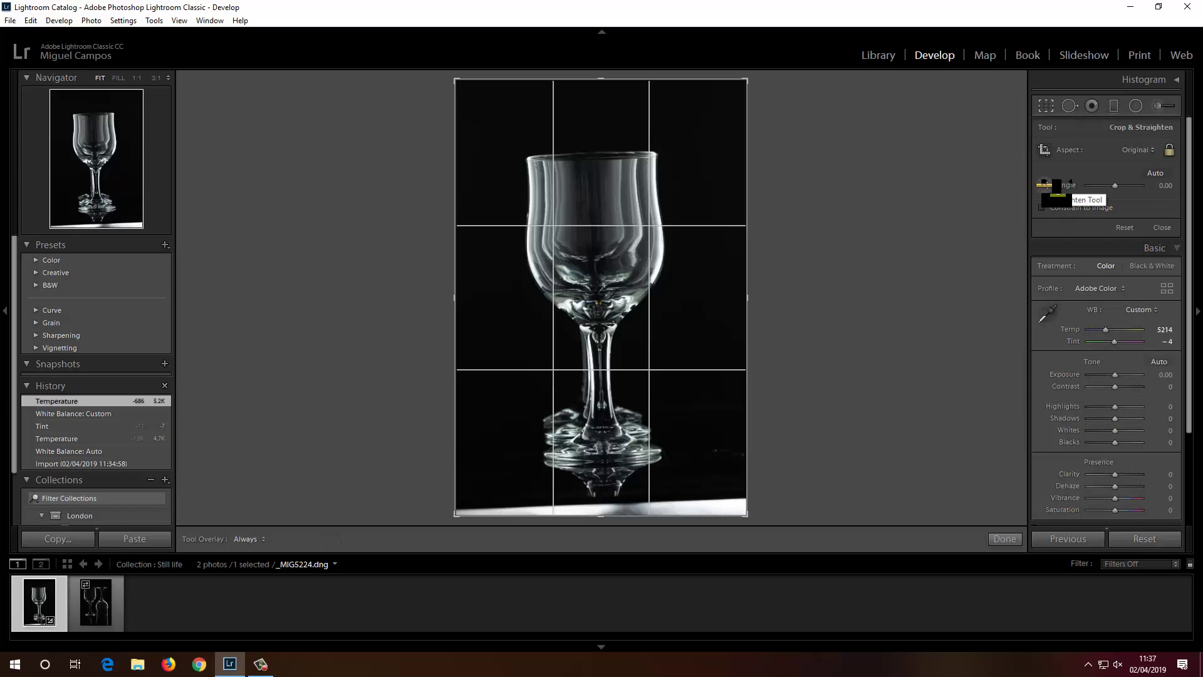
click(1045, 184)
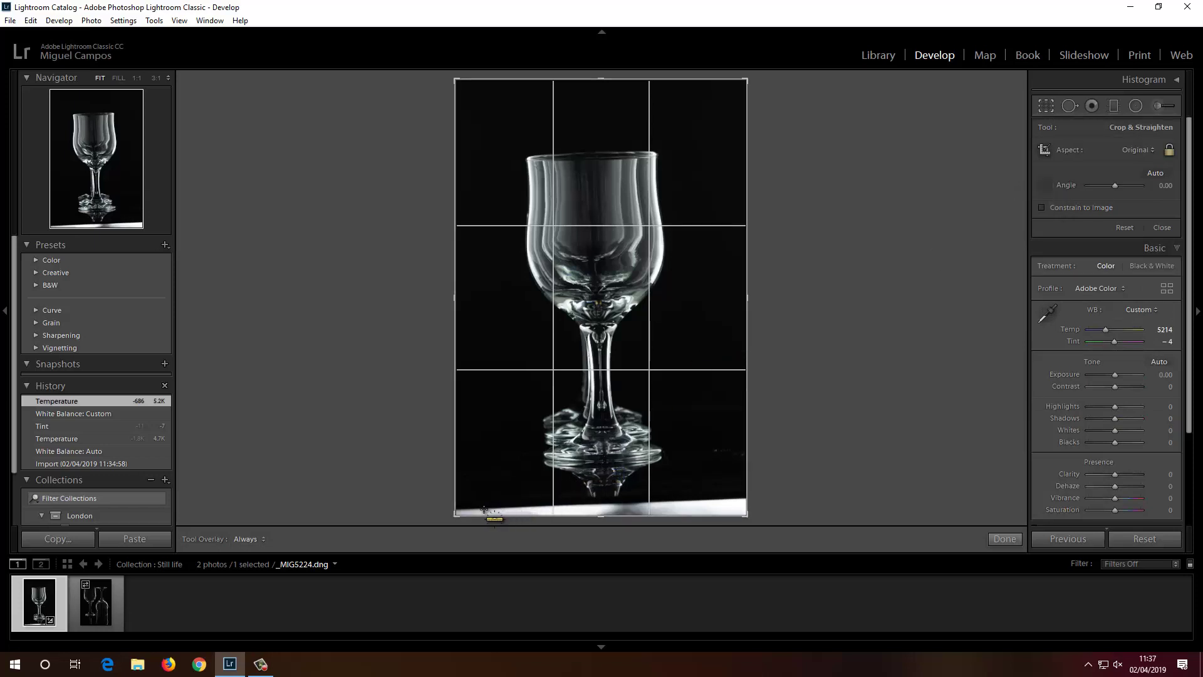
drag(491, 507, 773, 496)
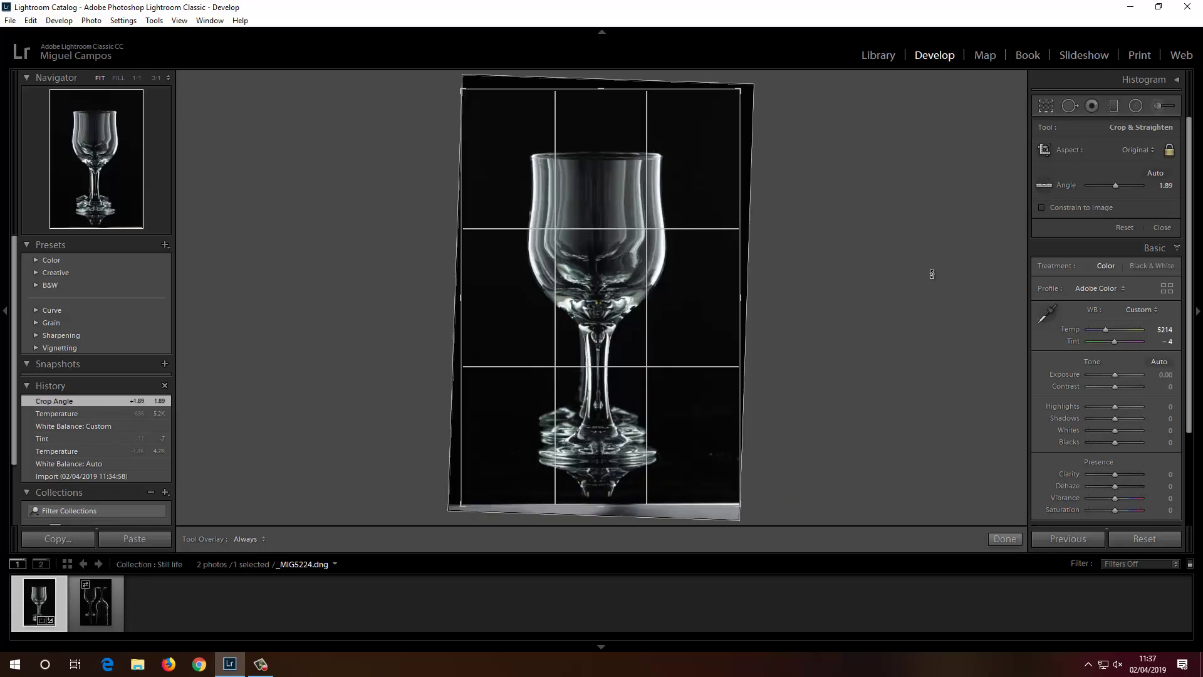
click(1004, 539)
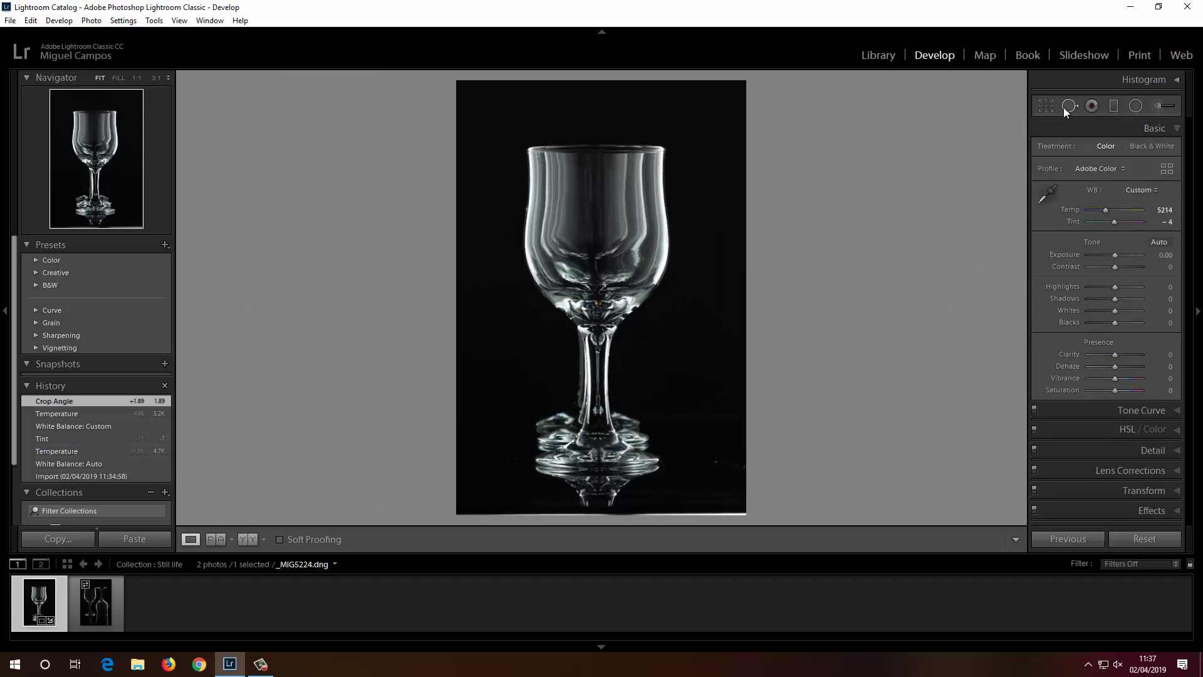
- Unlock the crop aspect ratio and trim all four sides slightly around the glass, cutting off the white strip
click(1045, 107)
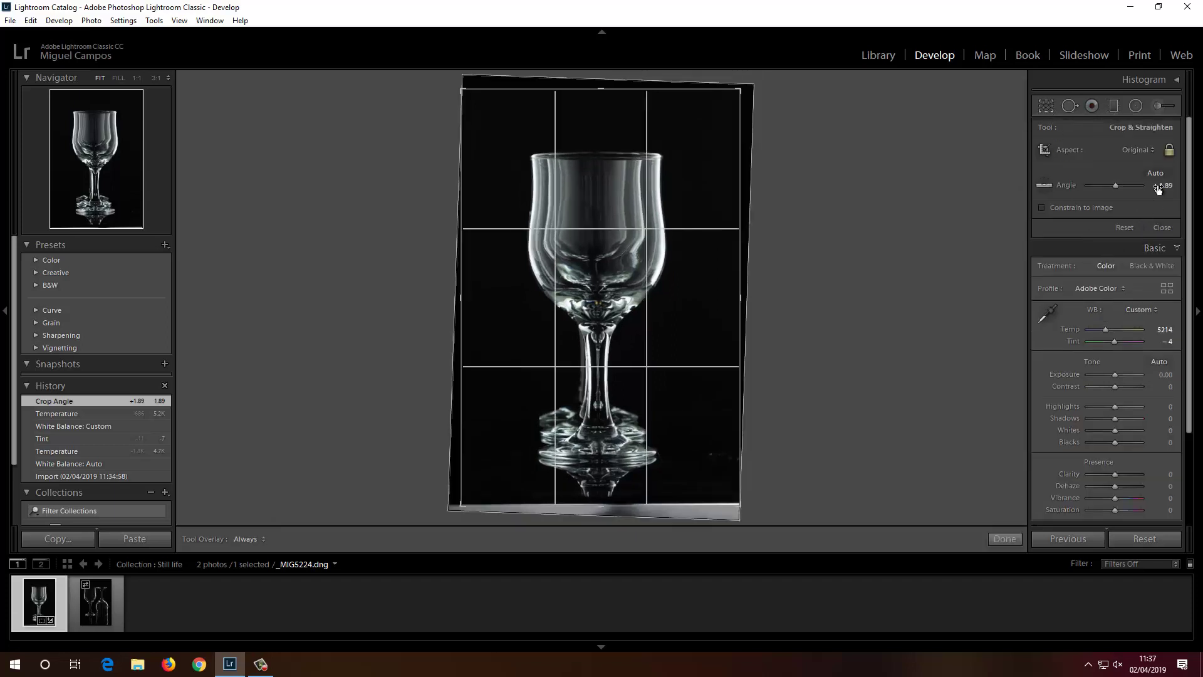
click(1169, 151)
click(1169, 150)
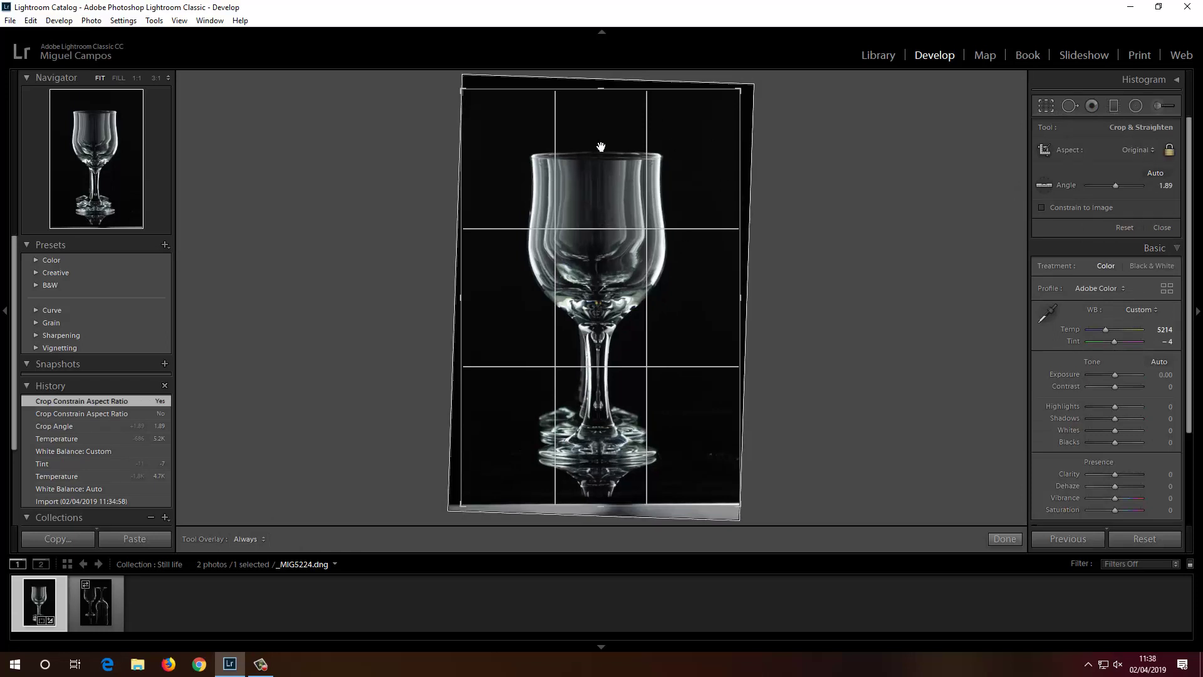
click(1169, 151)
drag(601, 90, 601, 98)
drag(601, 501, 602, 495)
drag(740, 292, 732, 295)
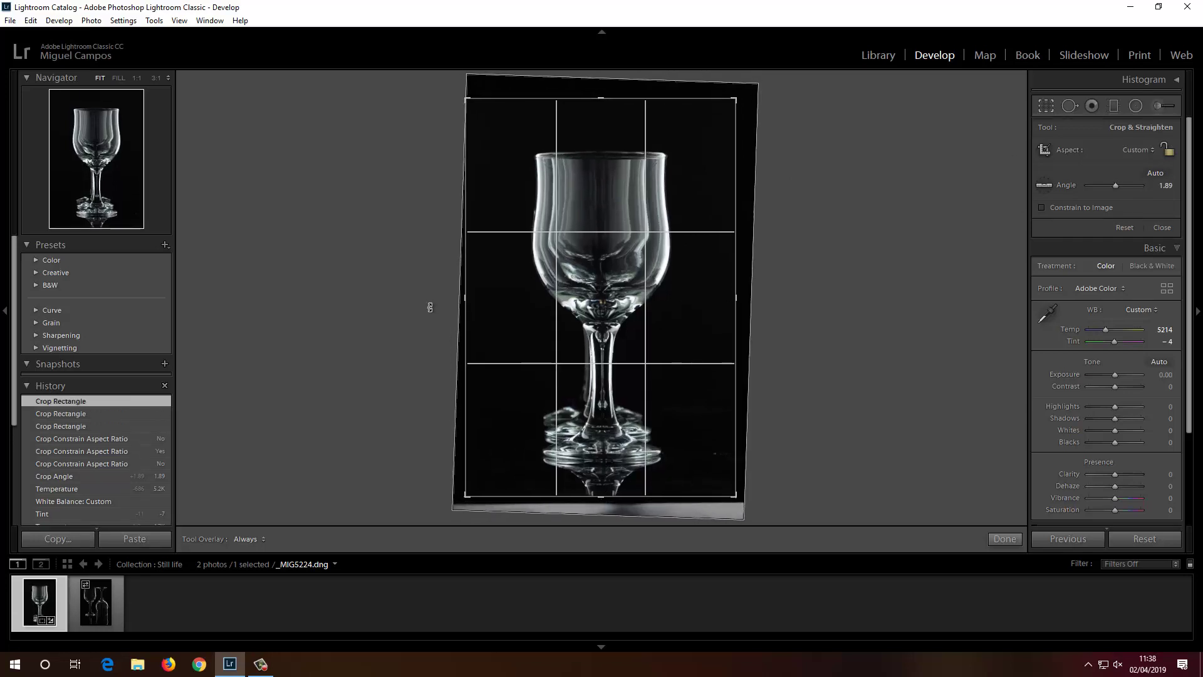
drag(466, 303, 471, 303)
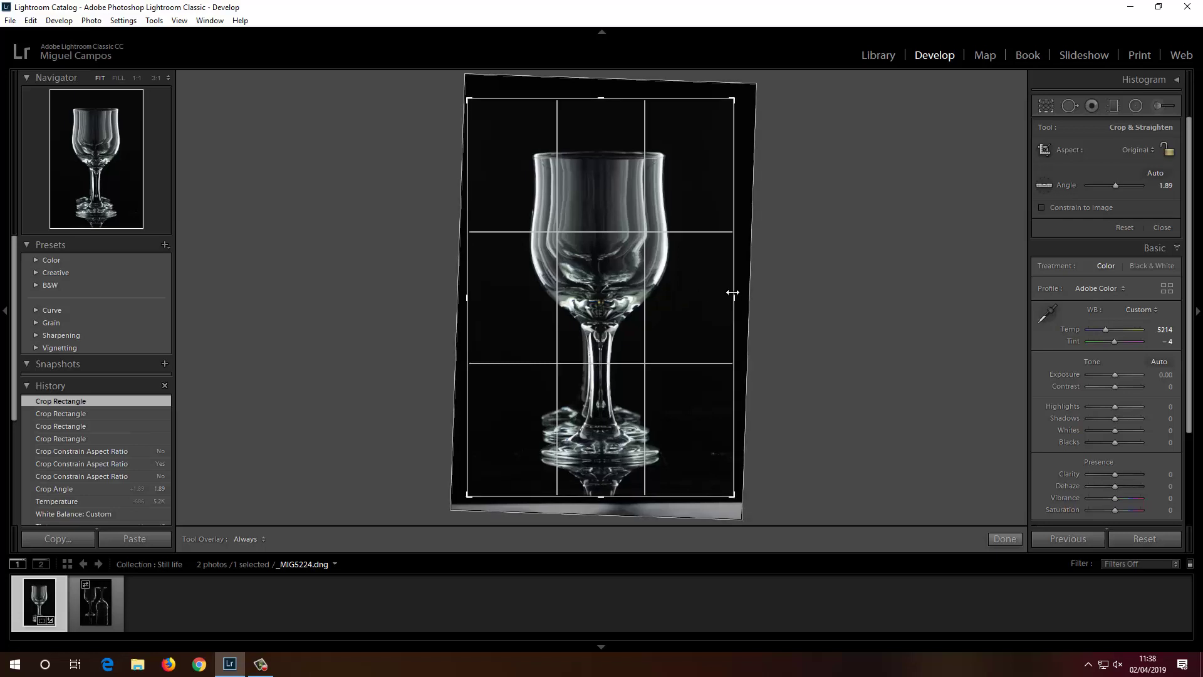
click(1001, 539)
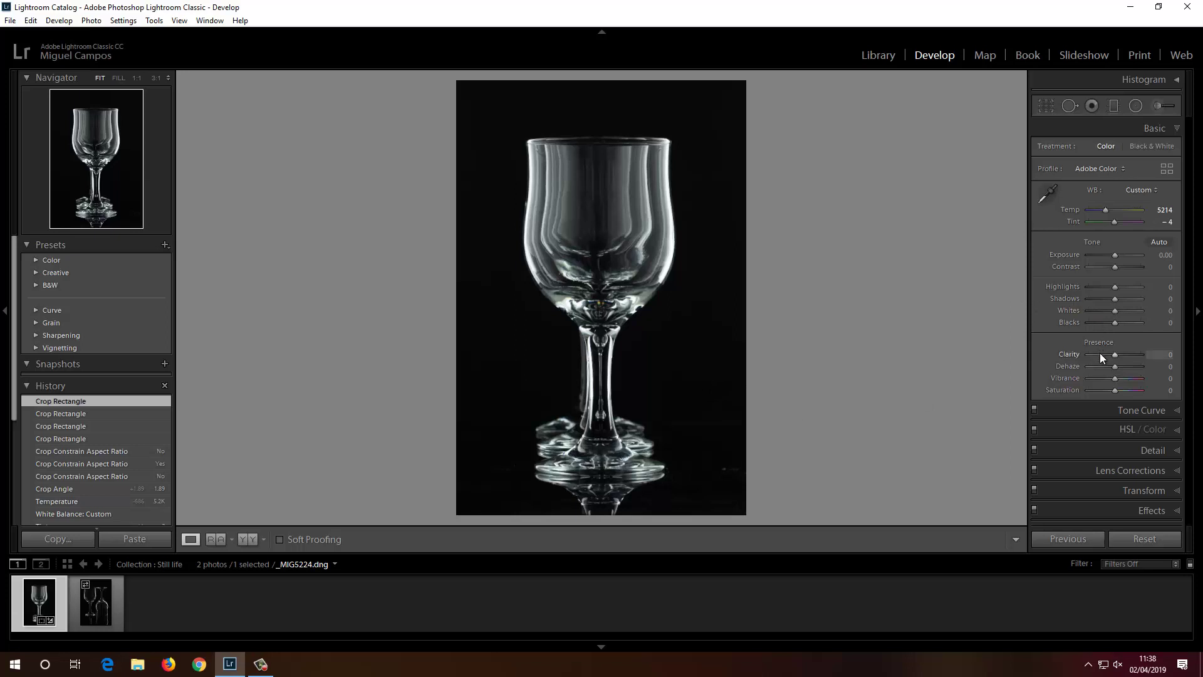
- Set Highlights to -40, Shadows to -43, Whites to +5, Blacks to -31, Clarity to +83 and Dehaze to +19
drag(1124, 352, 1119, 366)
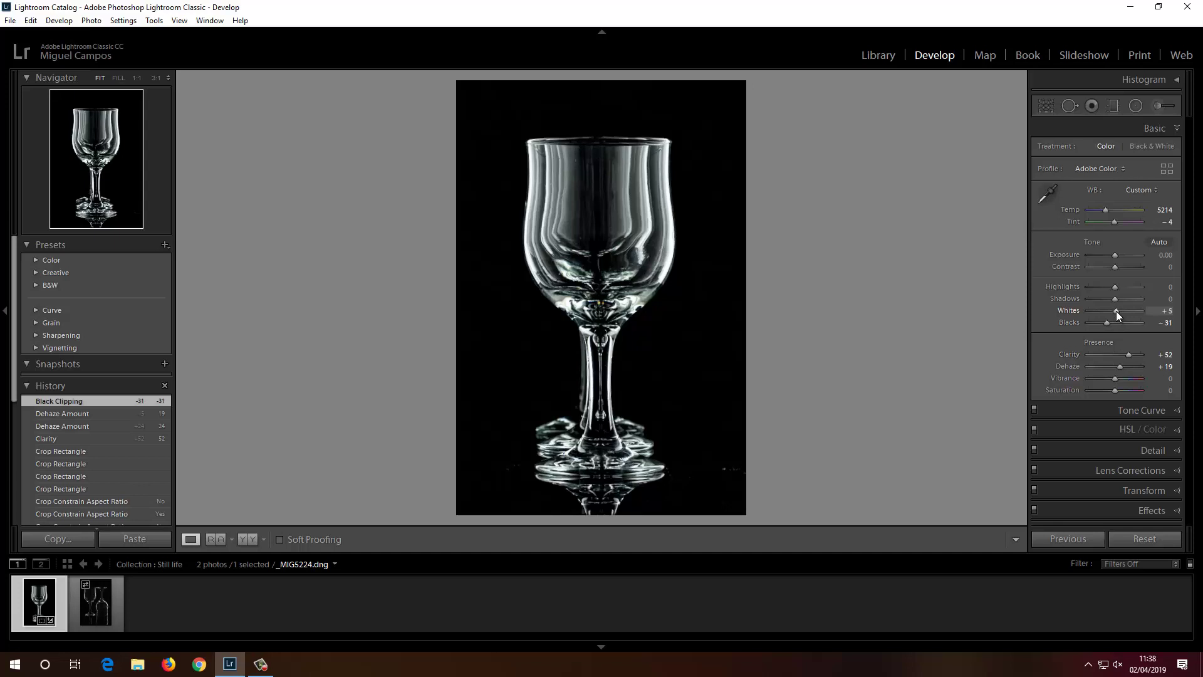
drag(1114, 298, 1106, 287)
drag(1130, 354, 1136, 353)
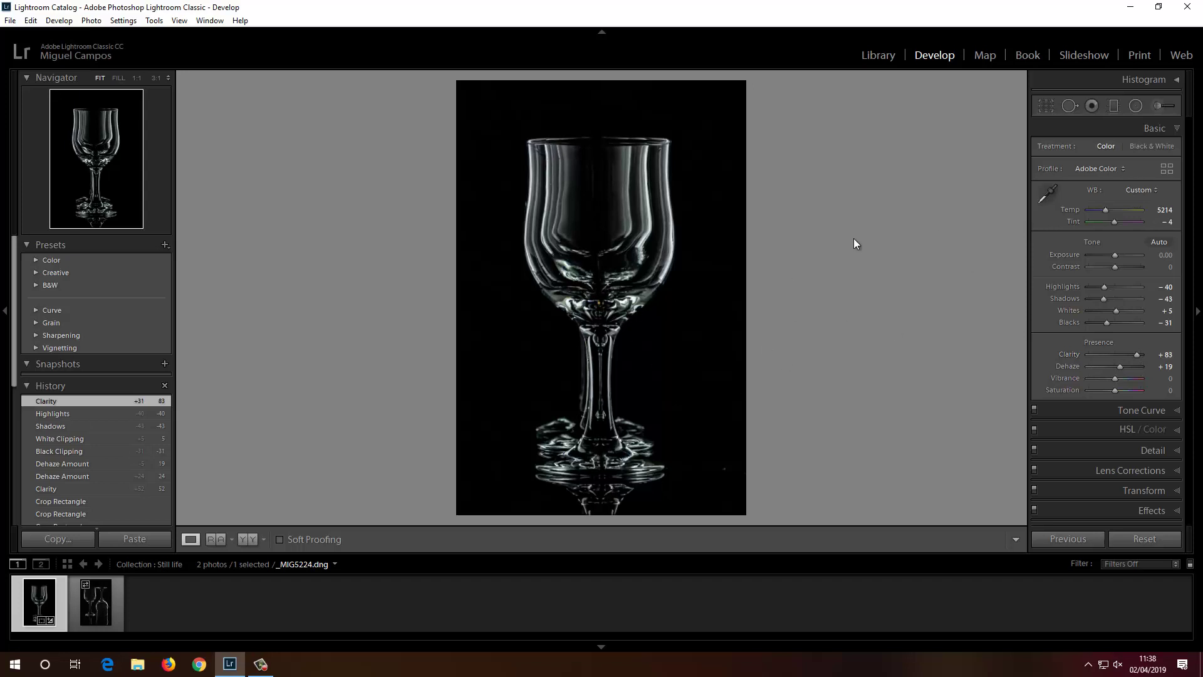
- Heal the specks on both sides of the glass base, using Visualize Spots with a raised threshold to find them
click(1069, 105)
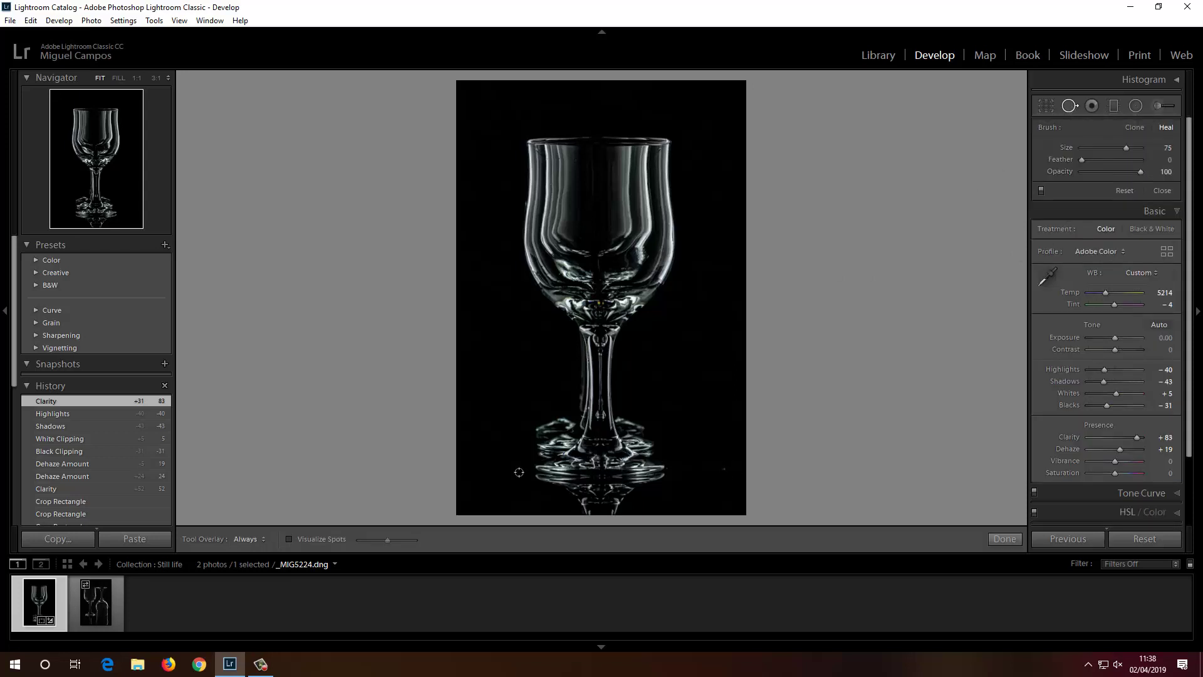
click(289, 539)
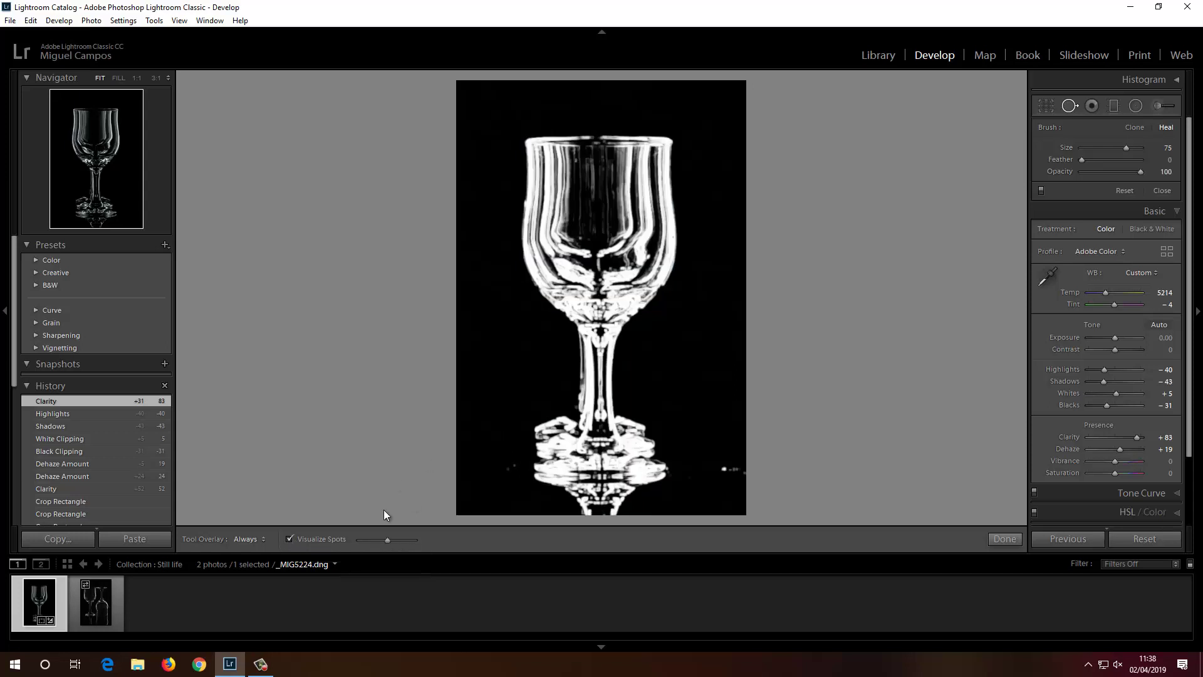
mouse_move(387, 539)
mouse_down()
mouse_move(365, 540)
mouse_move(409, 540)
mouse_up()
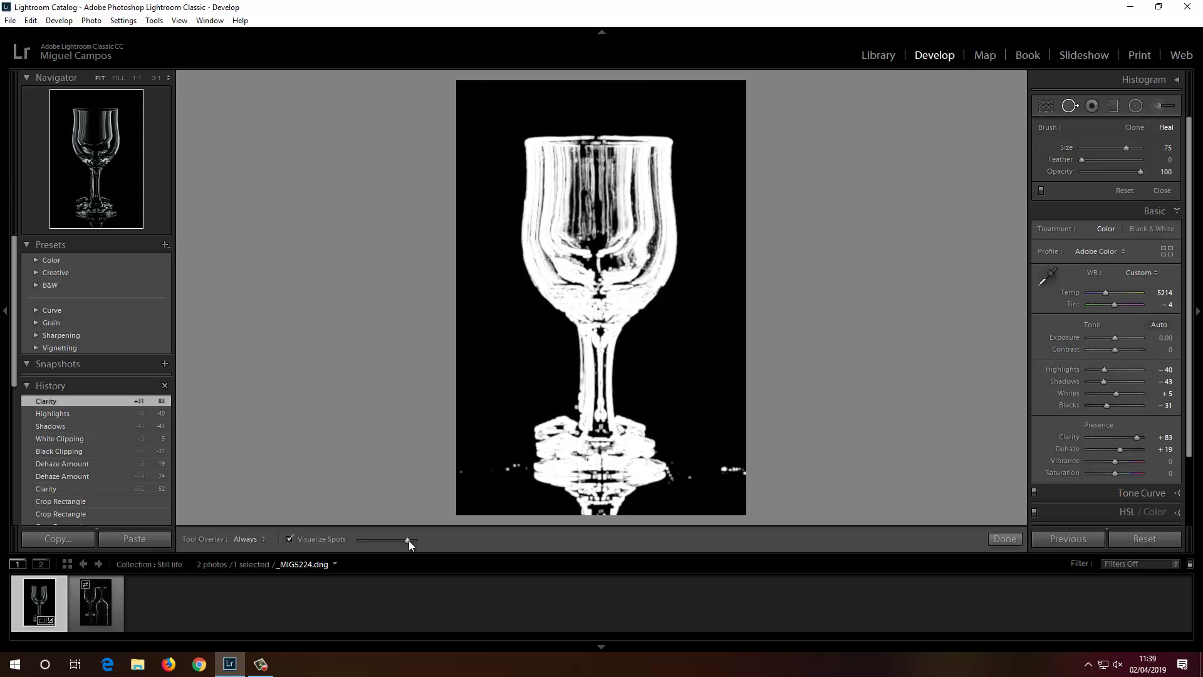
click(484, 453)
click(478, 476)
drag(491, 469, 501, 475)
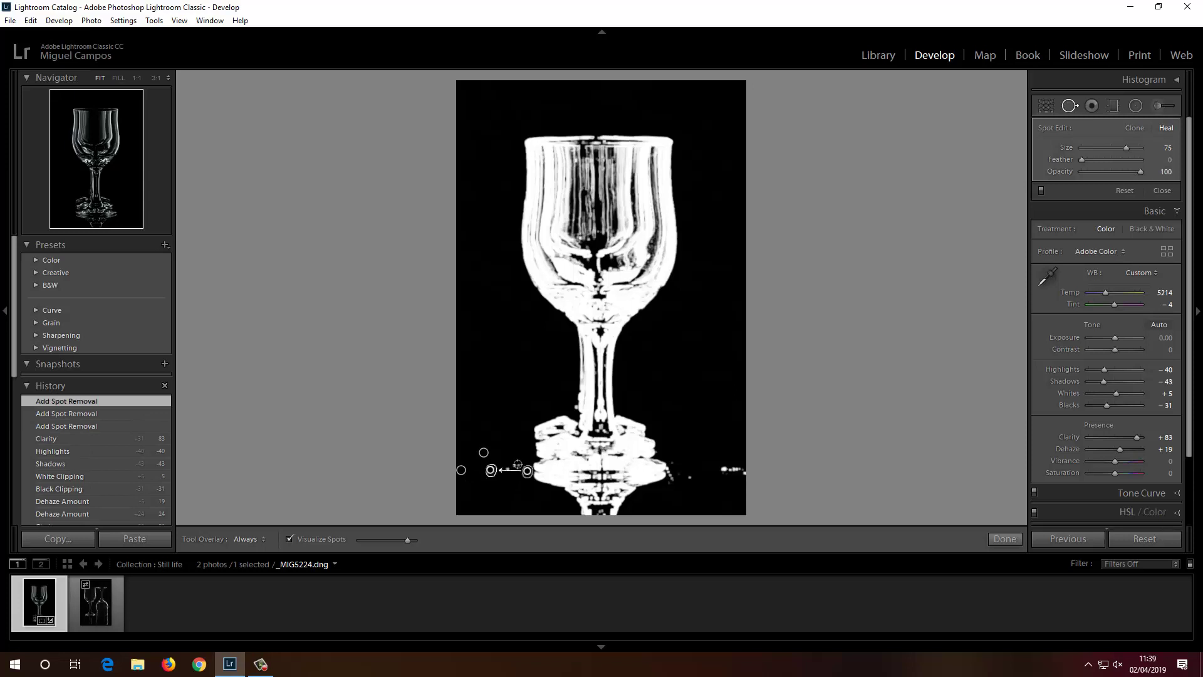
drag(517, 464, 507, 469)
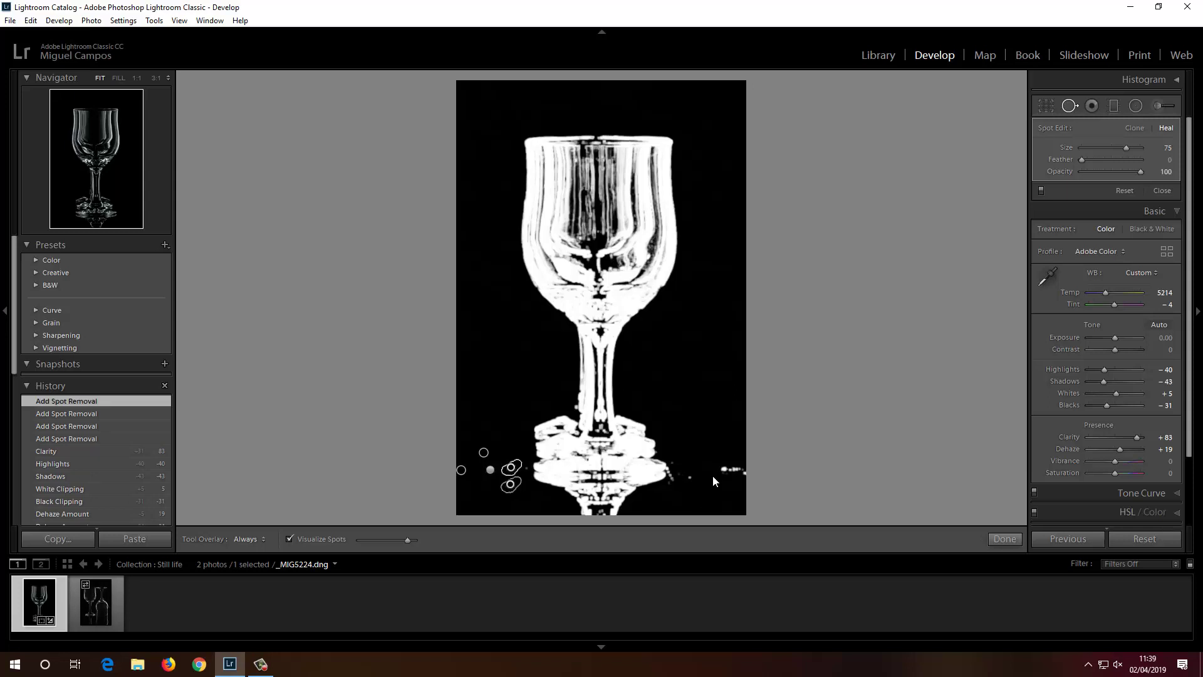
drag(687, 476, 744, 471)
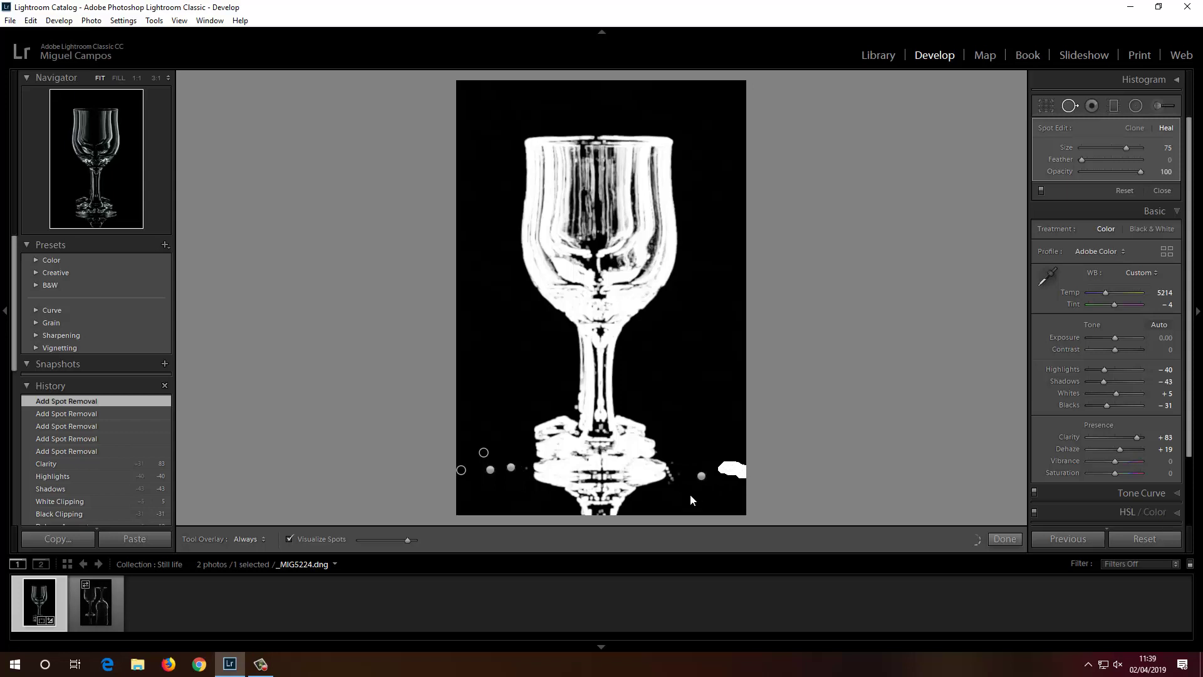
click(290, 539)
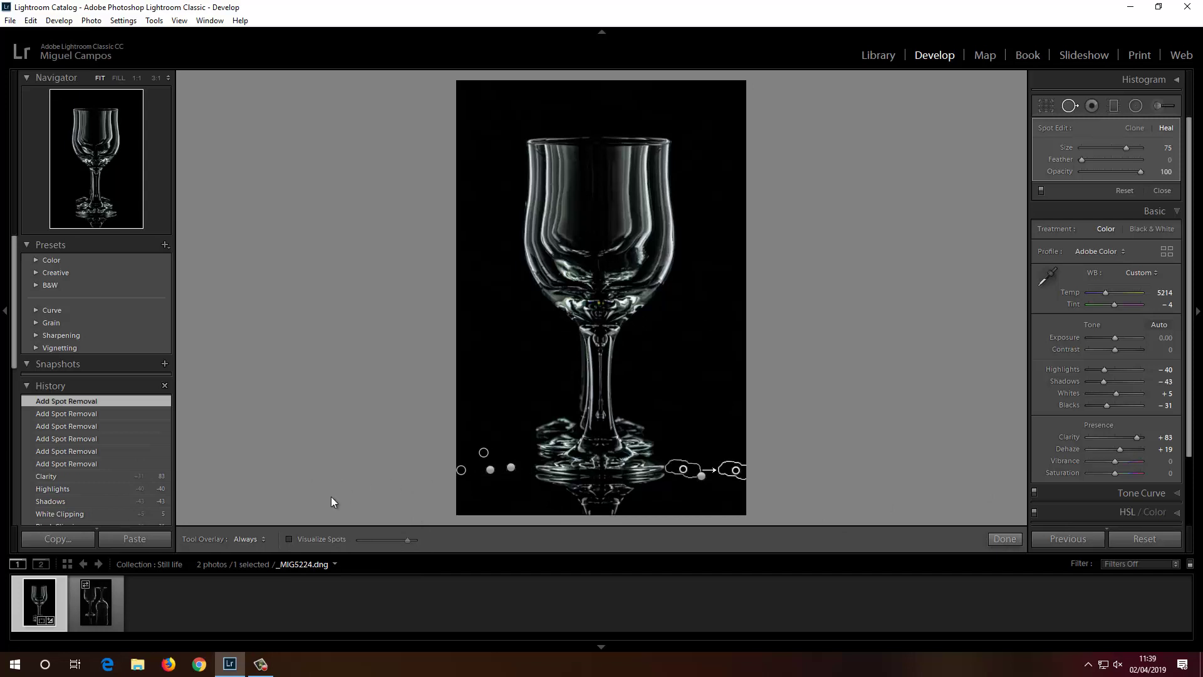
- Try the Auto, Always and Selected tool overlay modes for the spot removals and set the overlay to Never
click(257, 539)
click(247, 551)
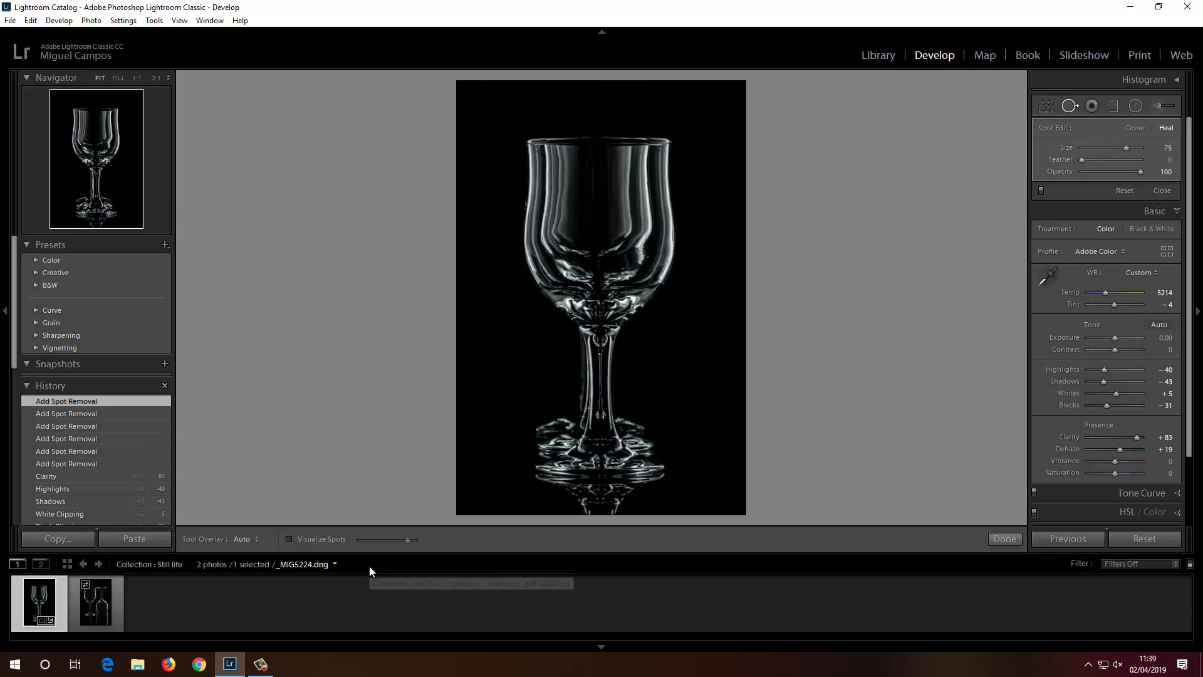
click(242, 539)
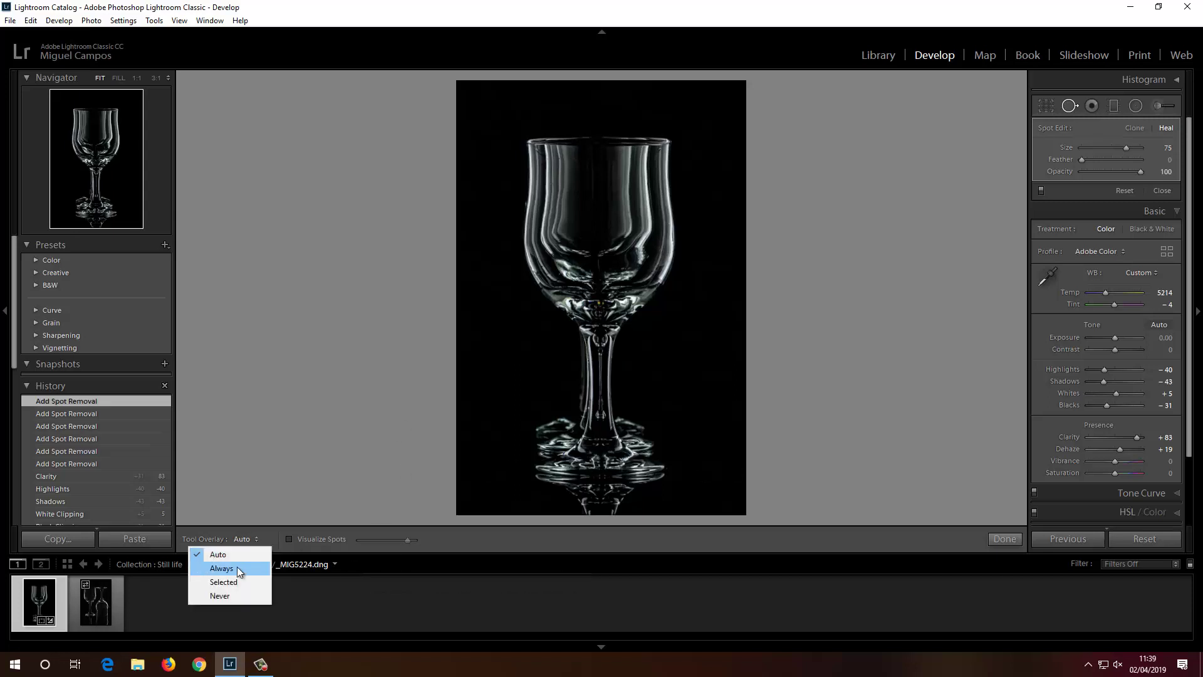
click(236, 567)
click(262, 538)
click(246, 582)
click(261, 539)
click(241, 596)
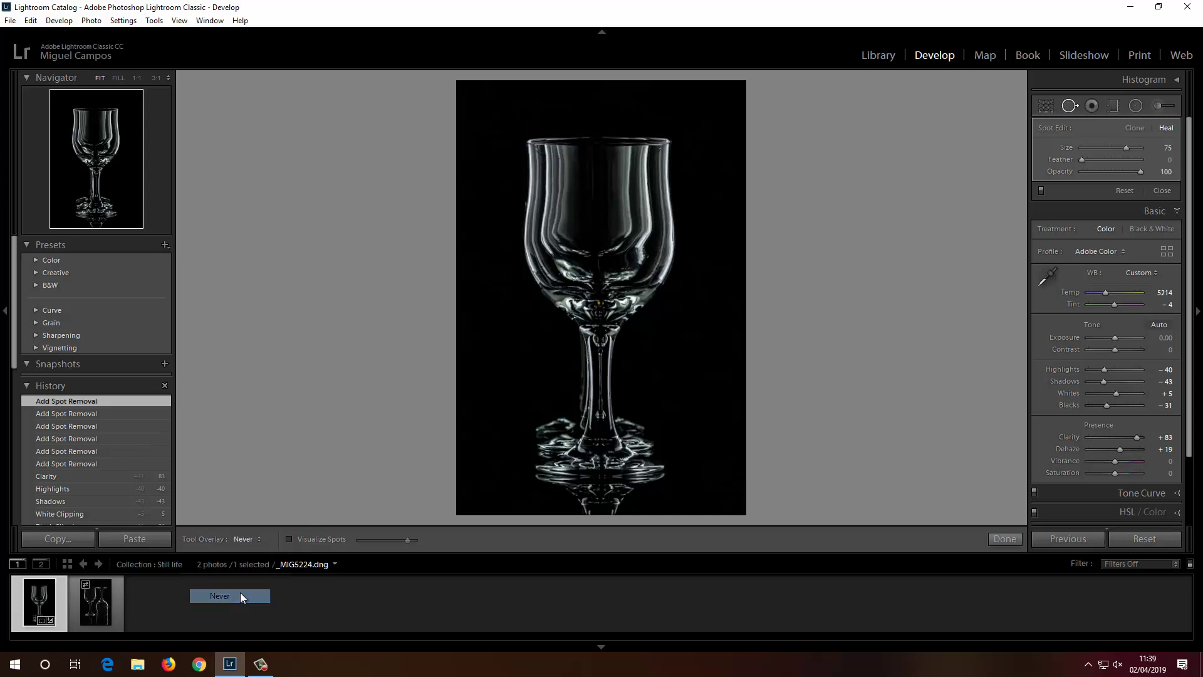
- Set the spot removal tool overlay back to Auto and leave the Spot Removal tool
click(257, 538)
click(247, 553)
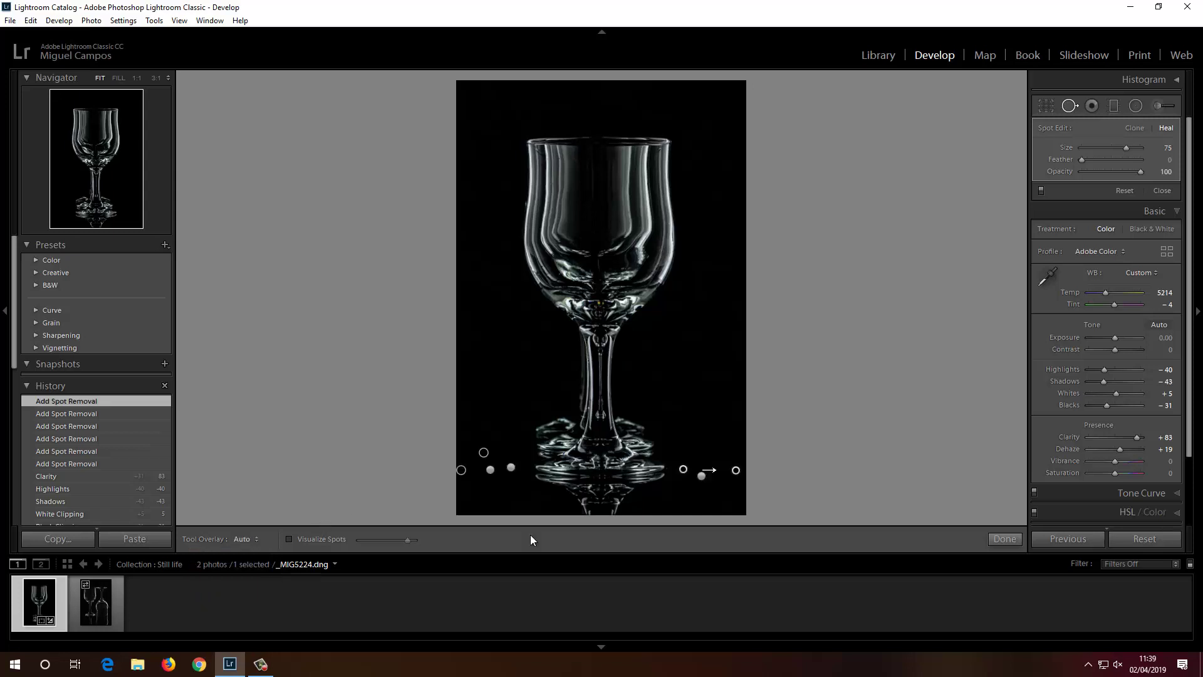
key(q)
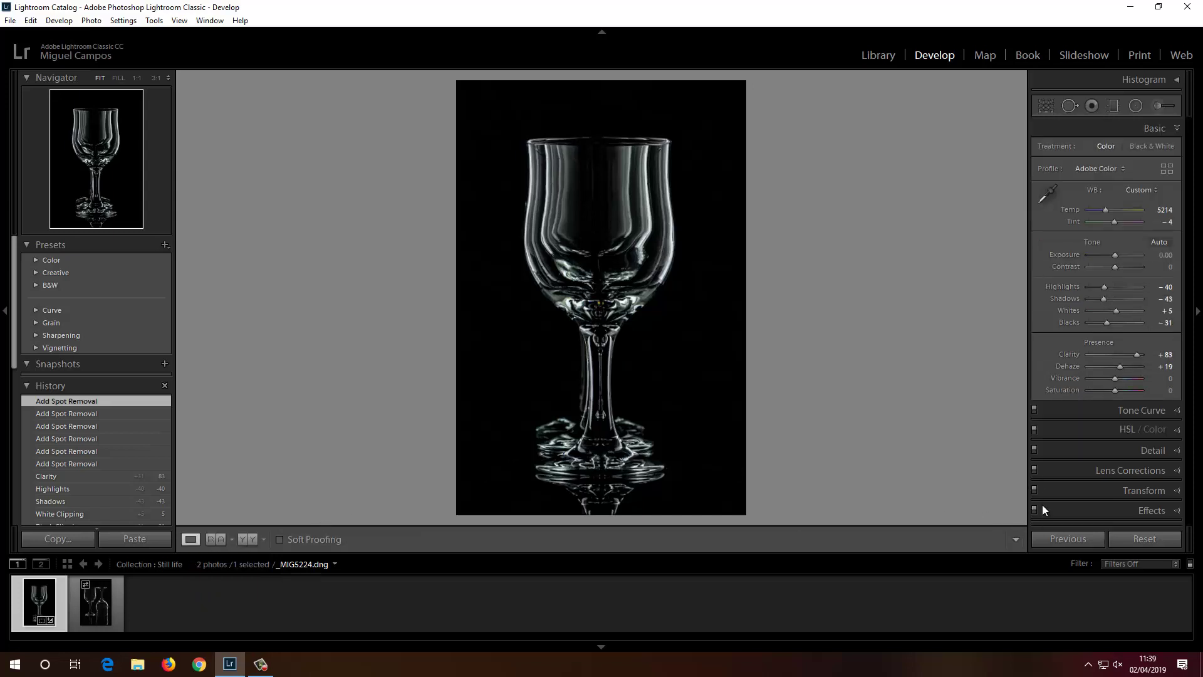
click(1092, 108)
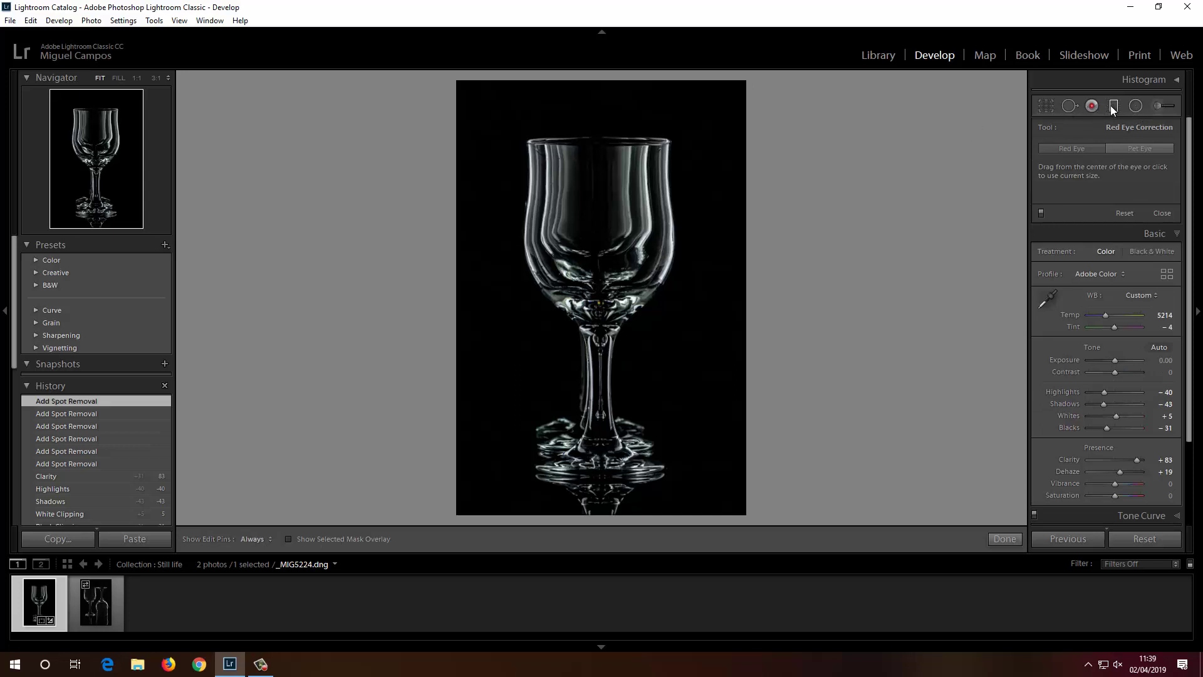
click(1113, 105)
click(1114, 105)
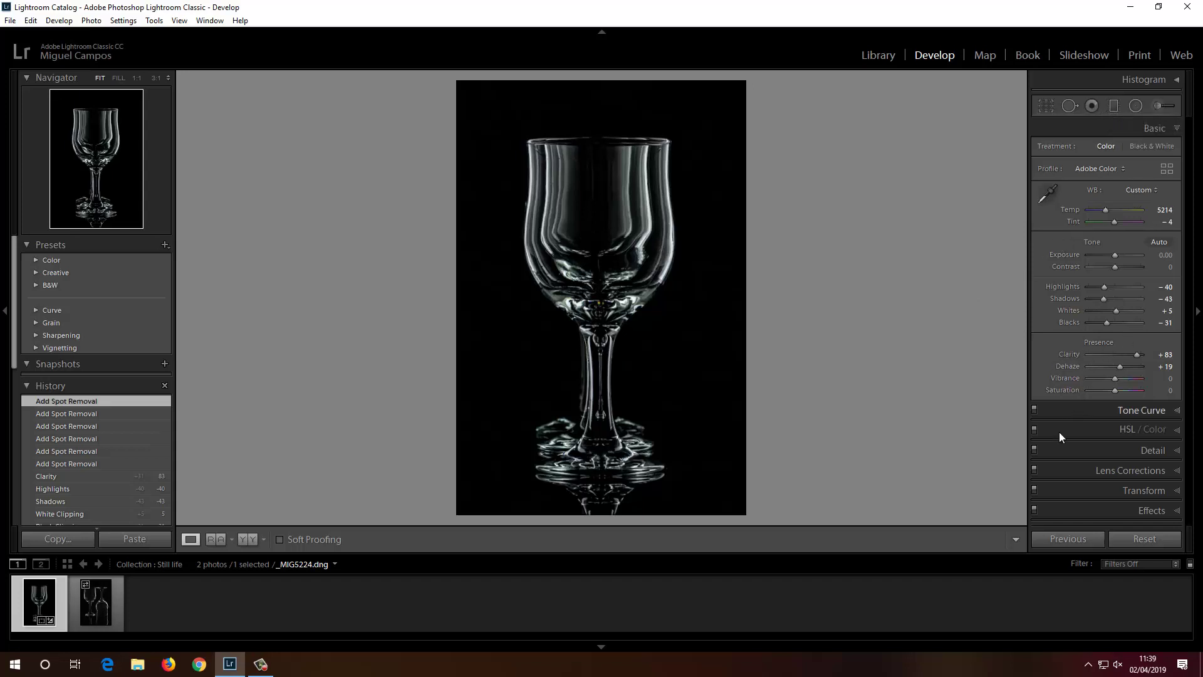
- Sharpen the wine glass photo with Amount 64 and Masking 83, then remove chromatic aberration and enable the lens profile corrections
click(1156, 447)
drag(1102, 338, 1110, 336)
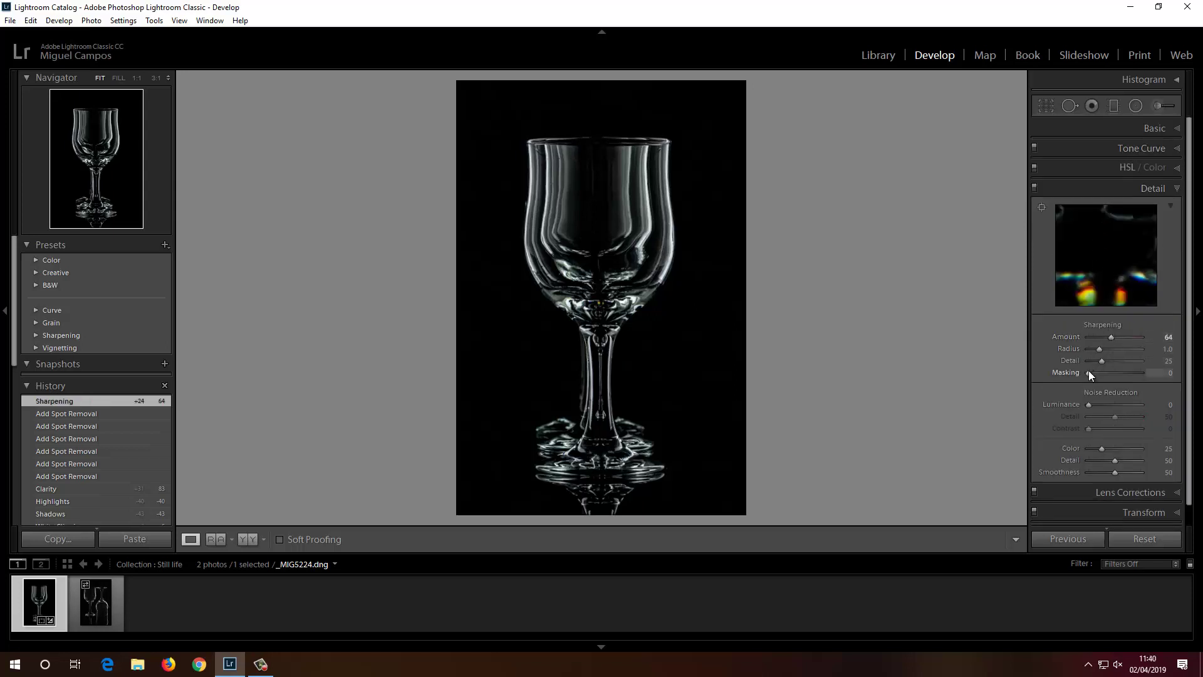
drag(1112, 371, 1134, 374)
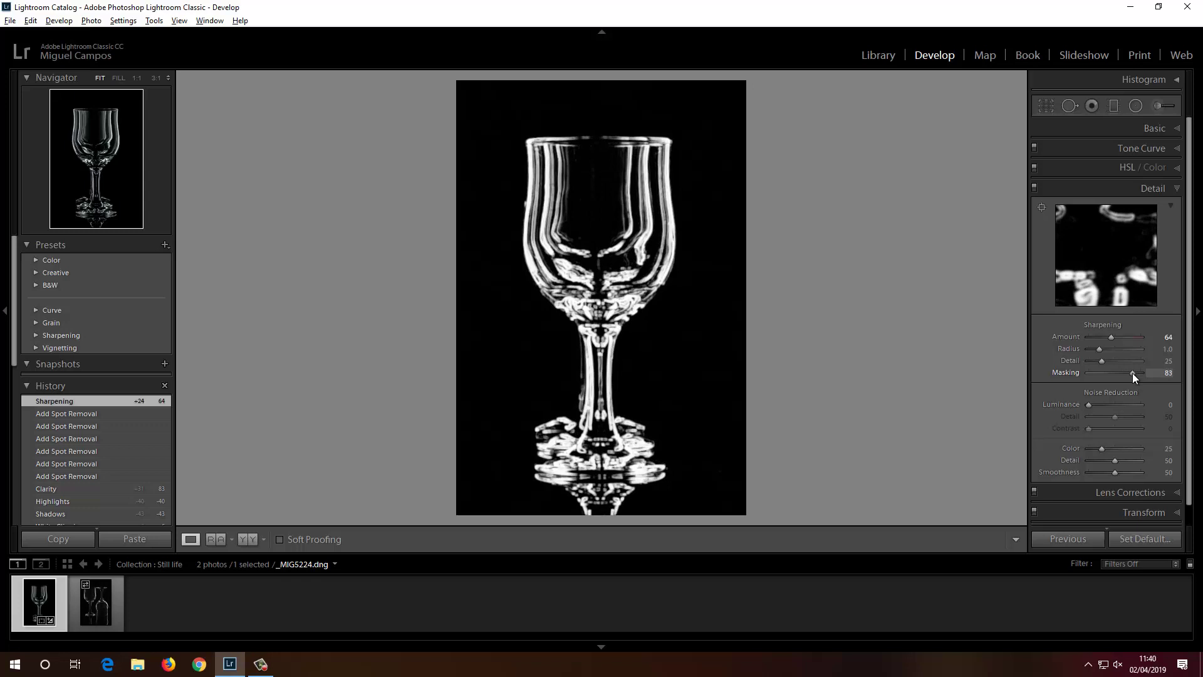
drag(1133, 373, 1133, 374)
click(1120, 491)
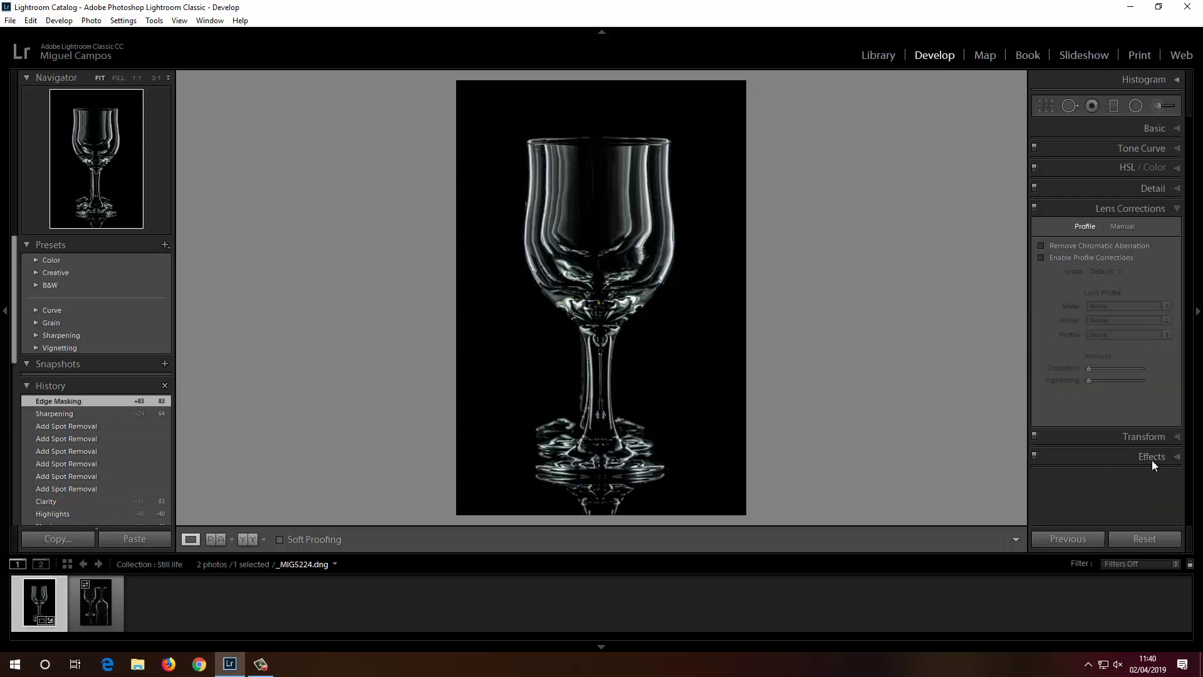
click(1042, 256)
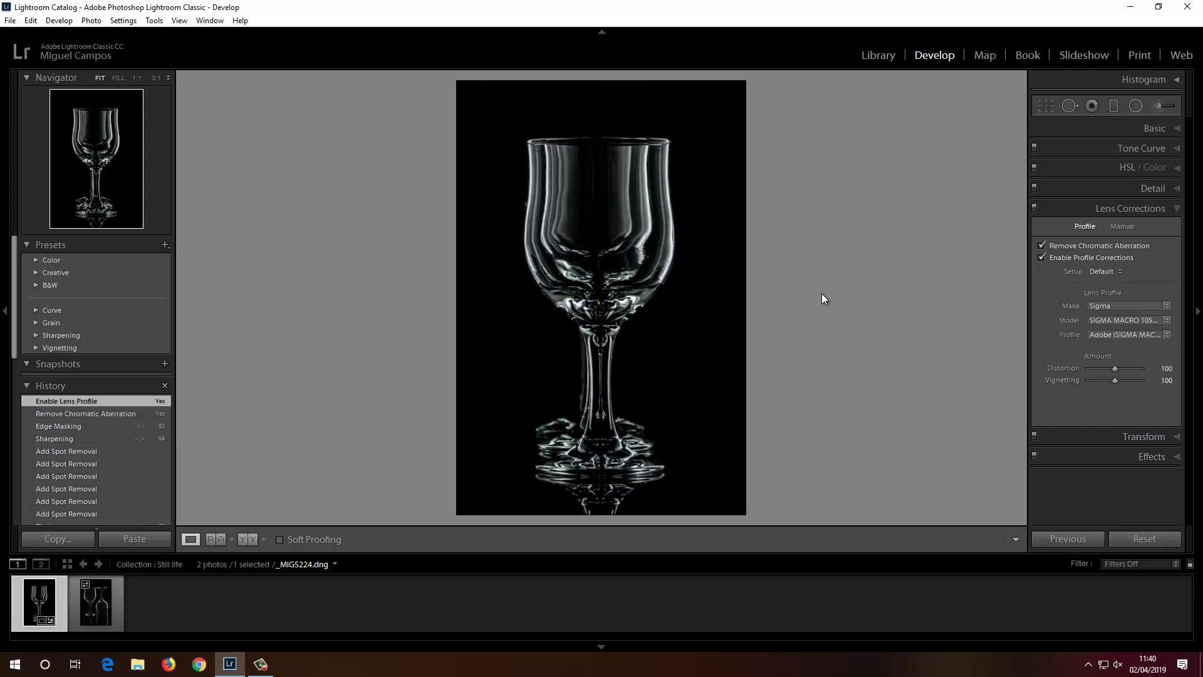
click(10, 20)
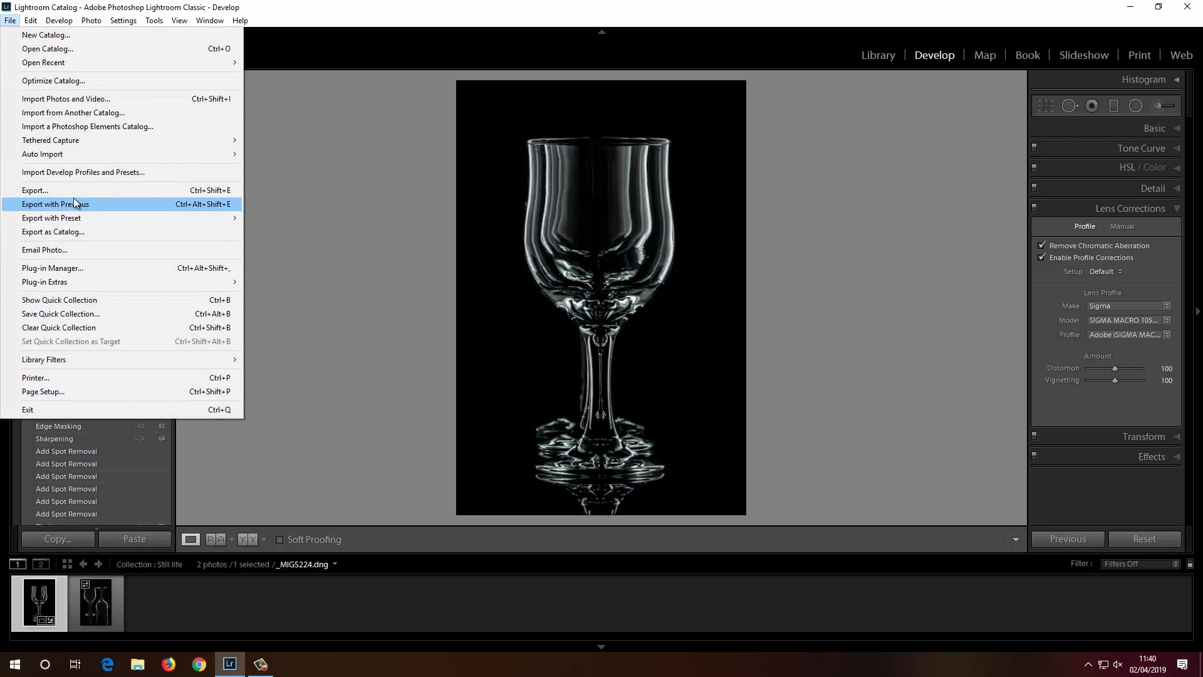
click(92, 190)
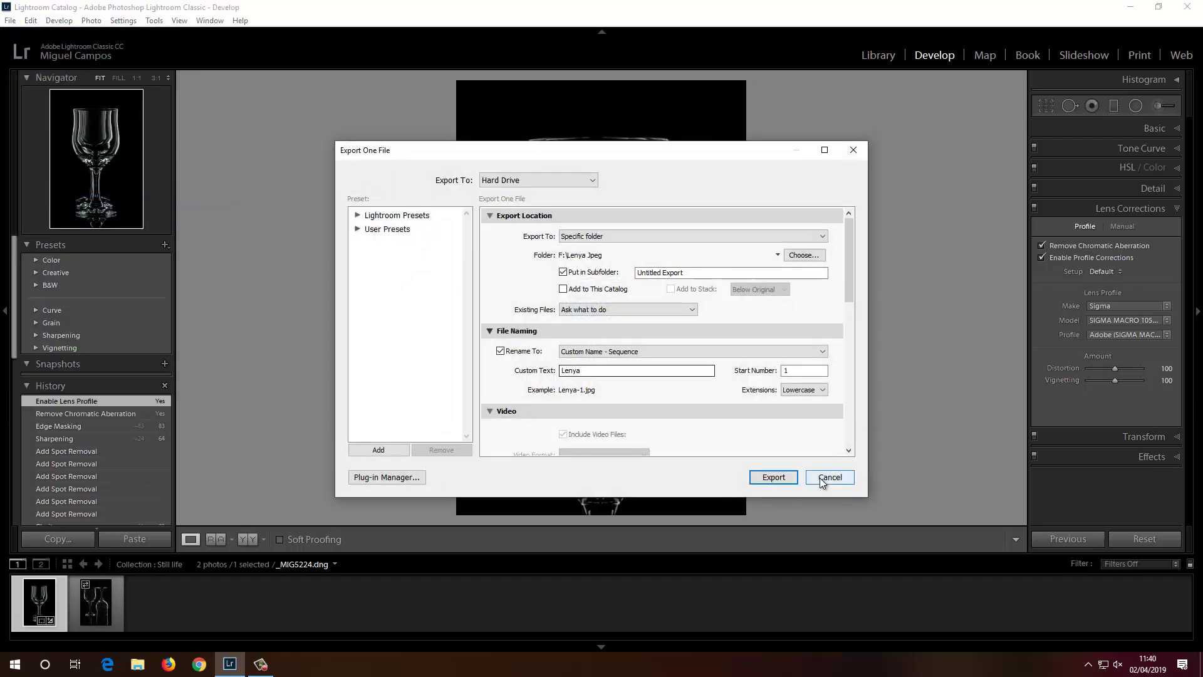
click(822, 480)
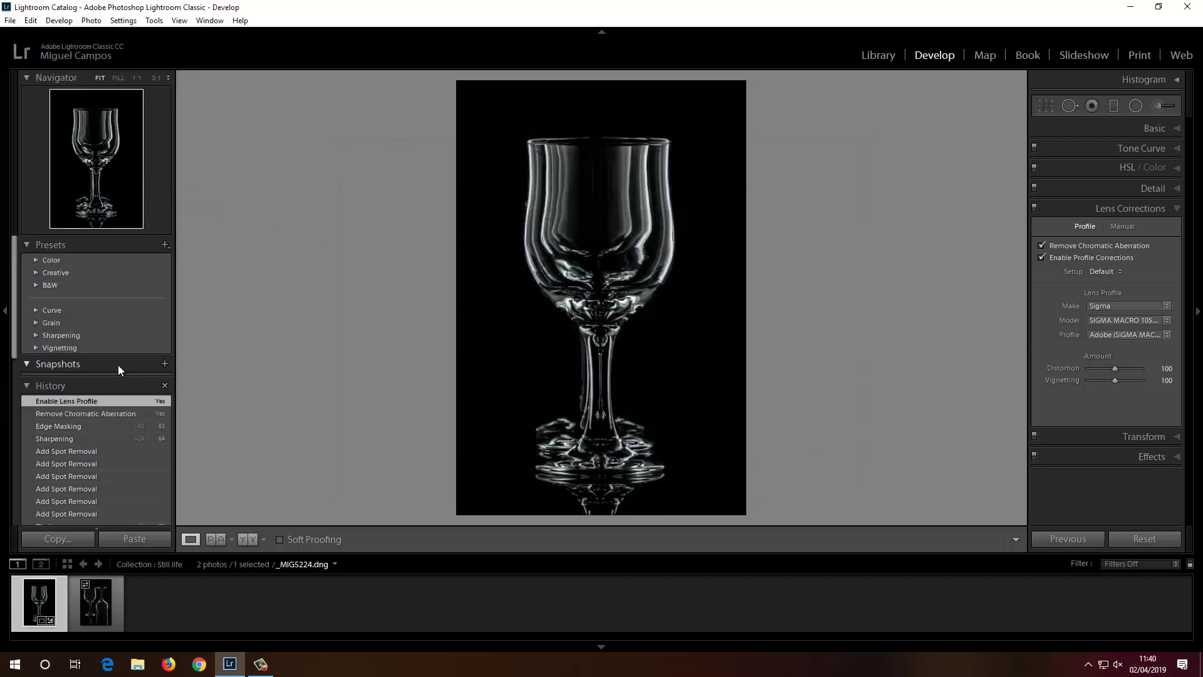
- Open the third photo of the Chelsea Bridge collection, the one with red light trails, in Develop
click(879, 56)
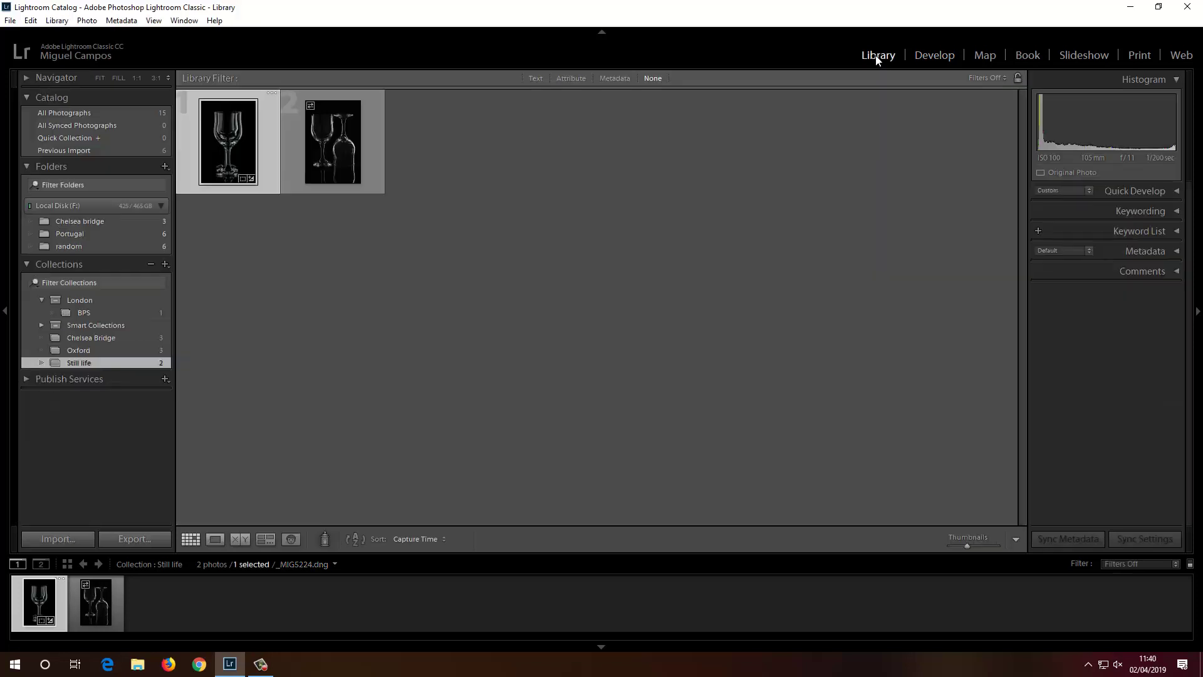
click(89, 337)
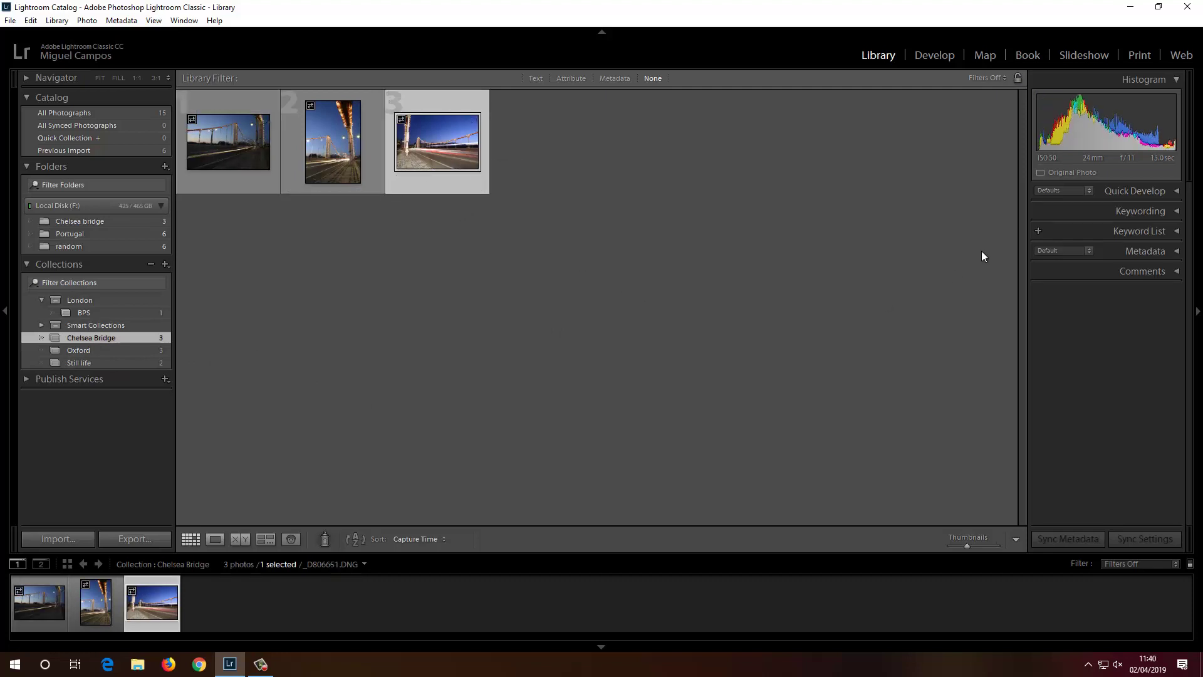
double_click(429, 154)
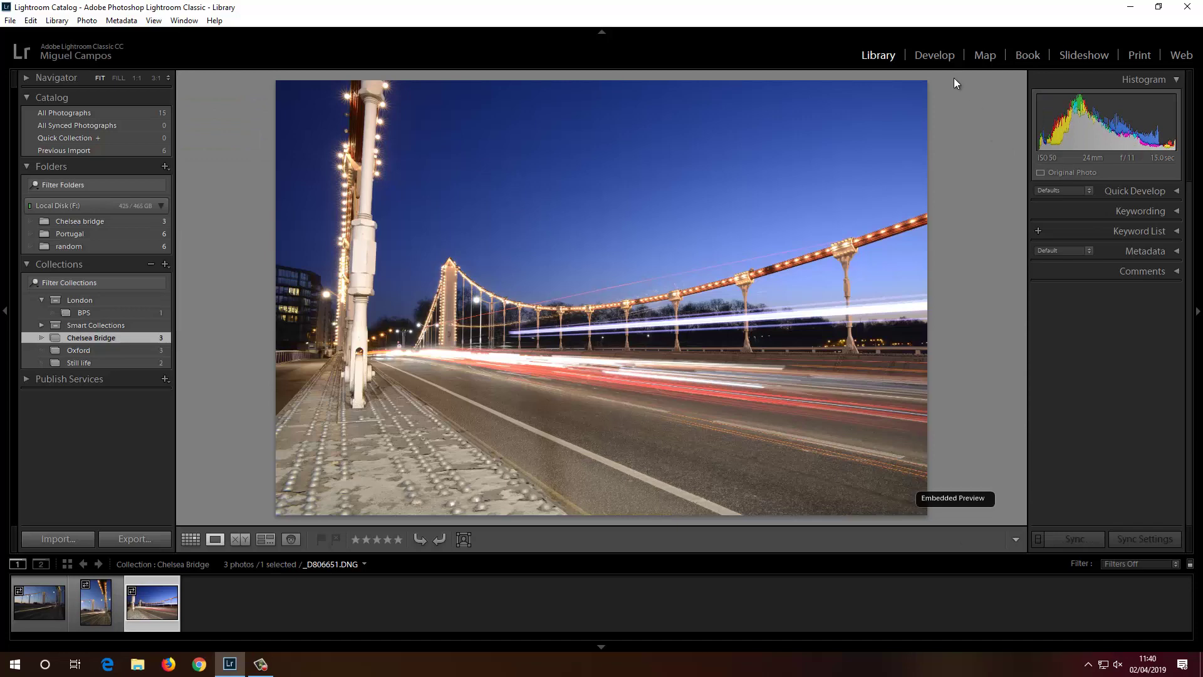
click(936, 55)
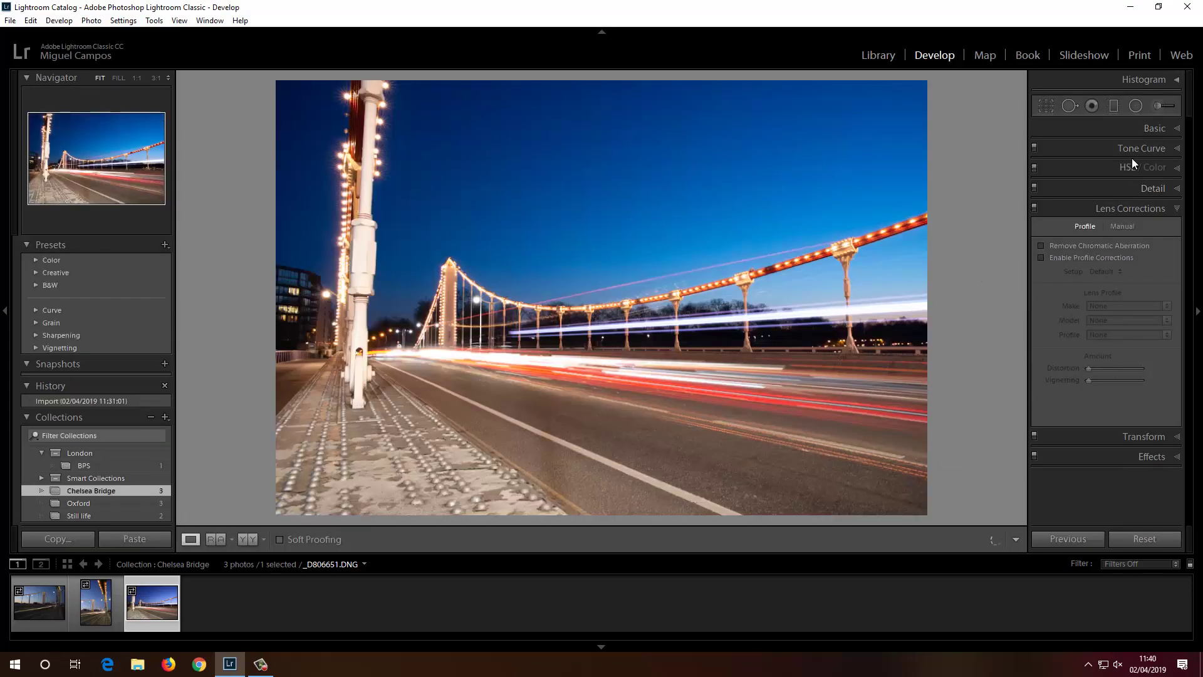
- Apply the Shade white balance, lower Temp to 5571, and set Highlights to -100, Shadows to +33, Whites to -21, Blacks to -38 and Clarity to +40
click(1159, 129)
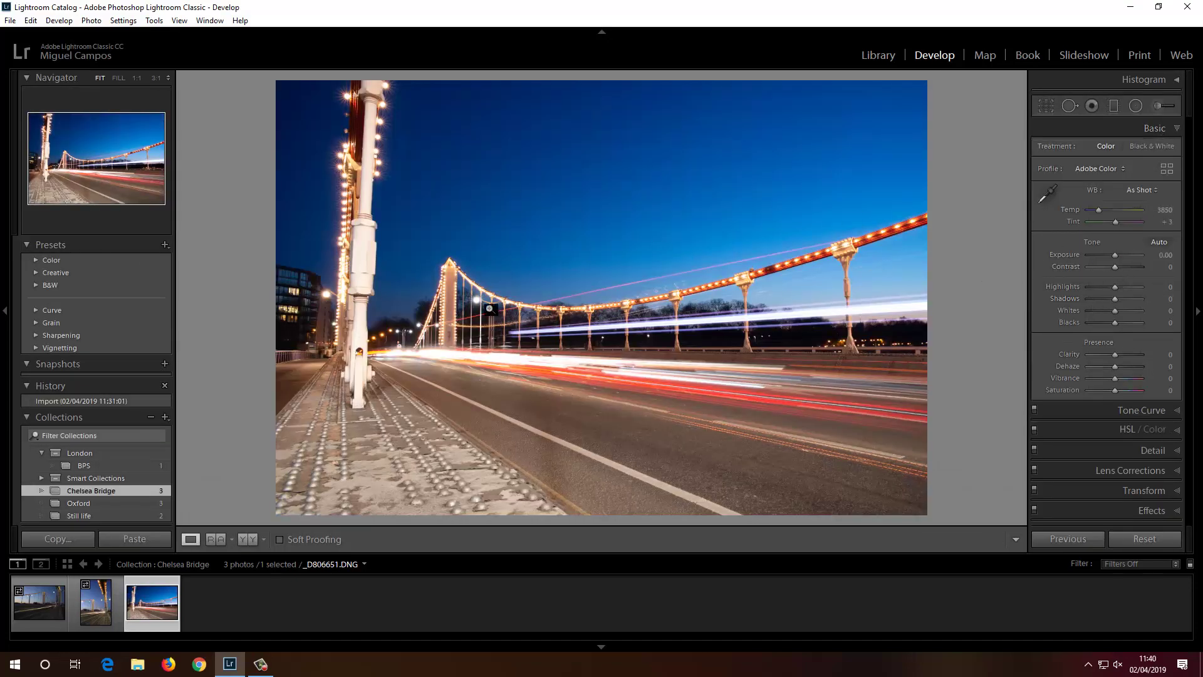
click(1132, 189)
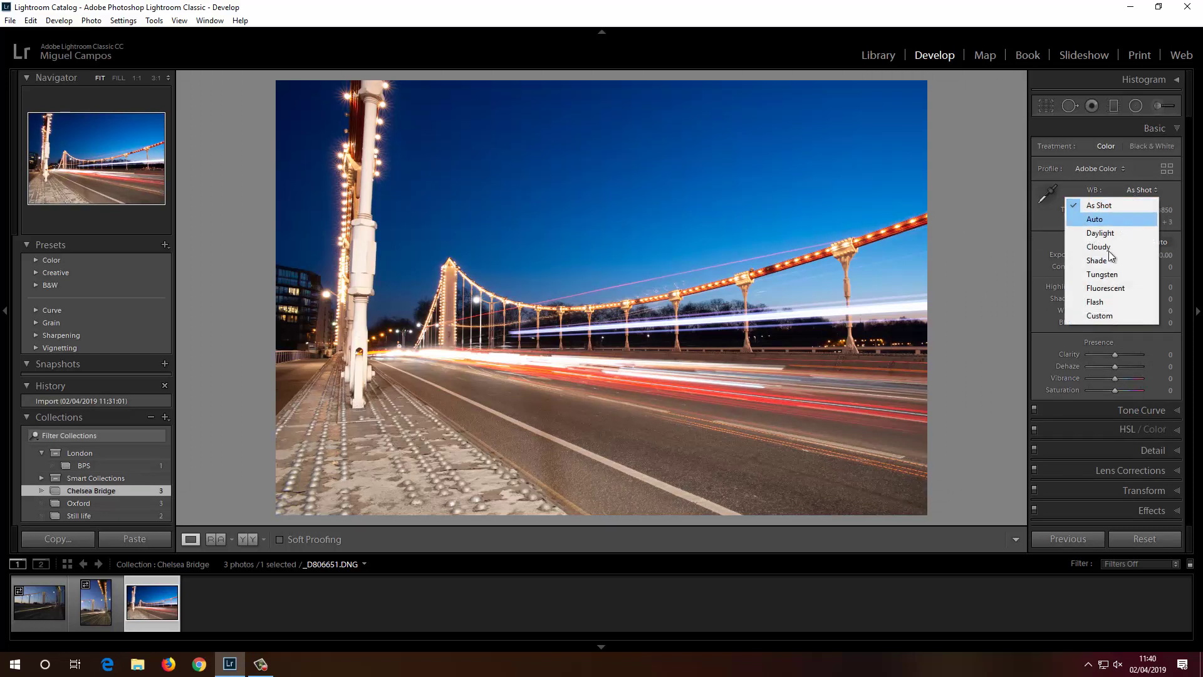
click(1110, 260)
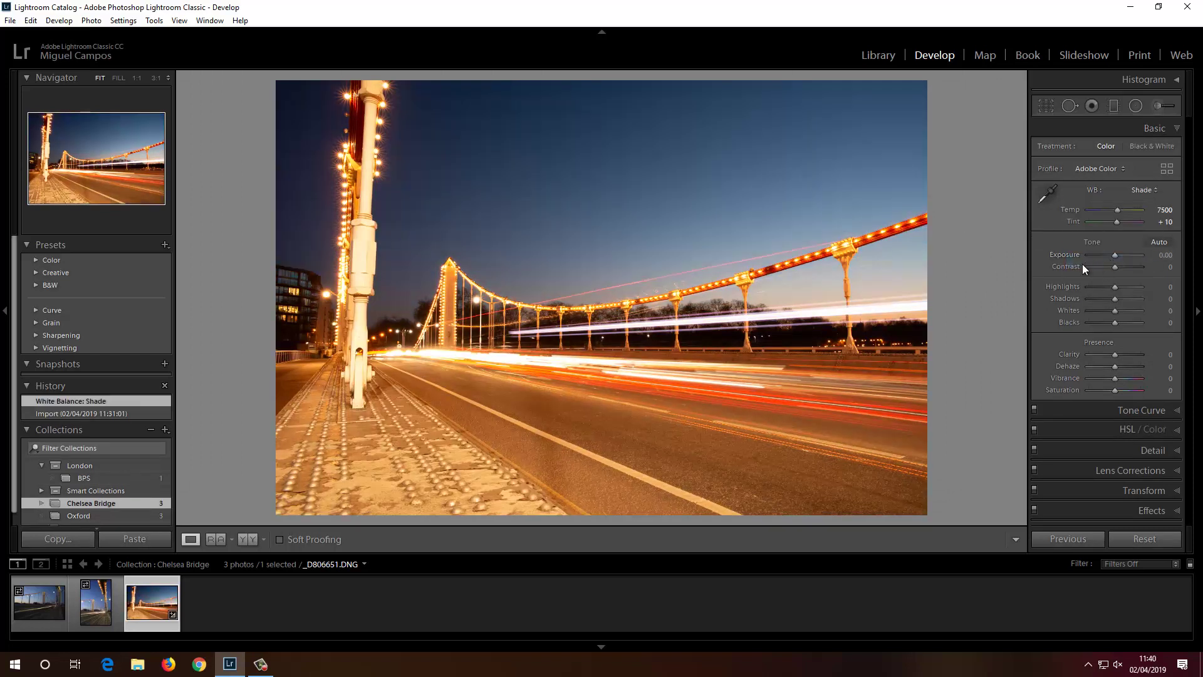
drag(1117, 212, 1107, 209)
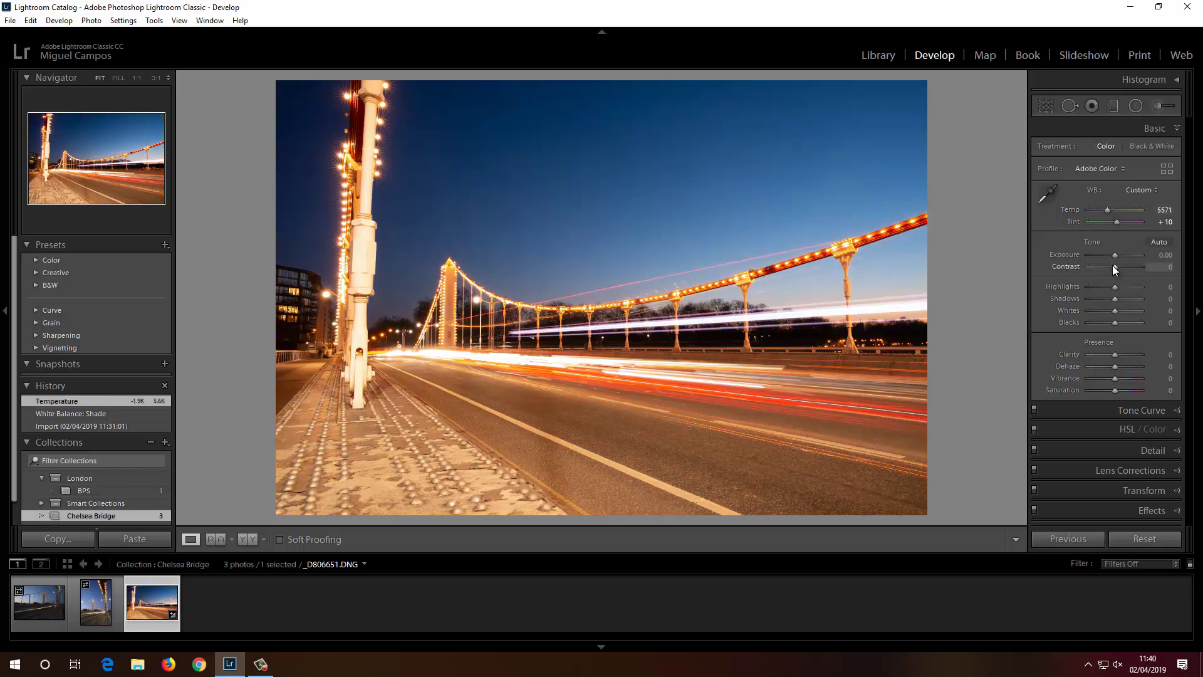
drag(1114, 286, 1105, 322)
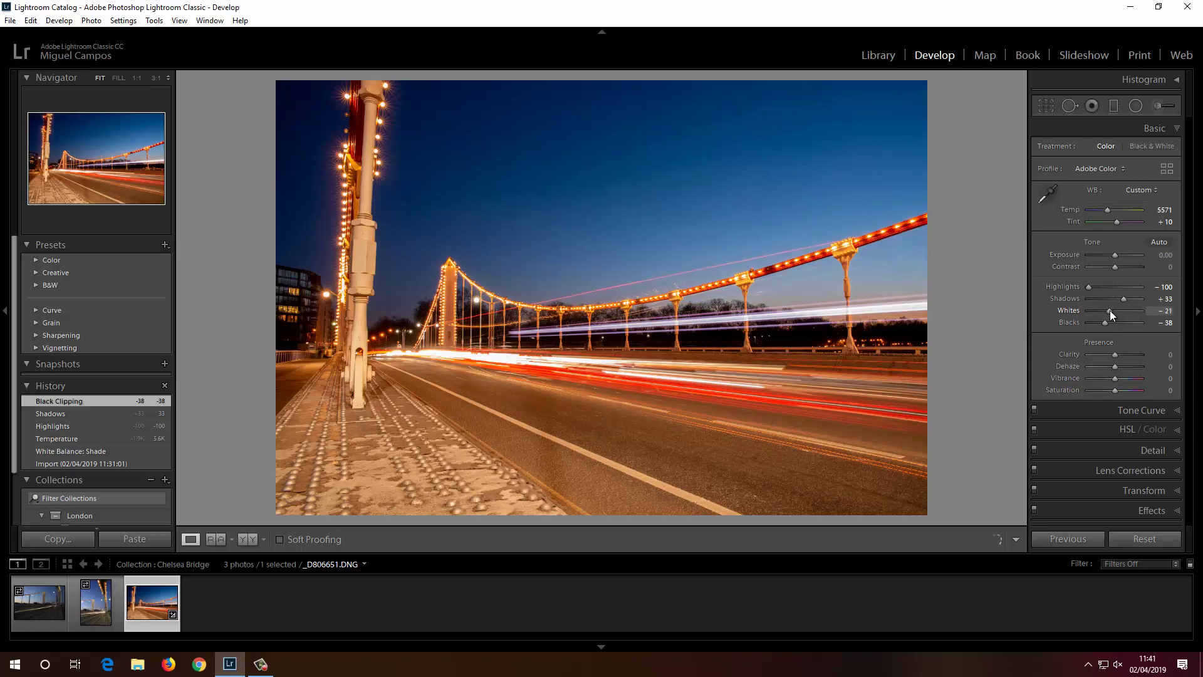
drag(1118, 353, 1126, 353)
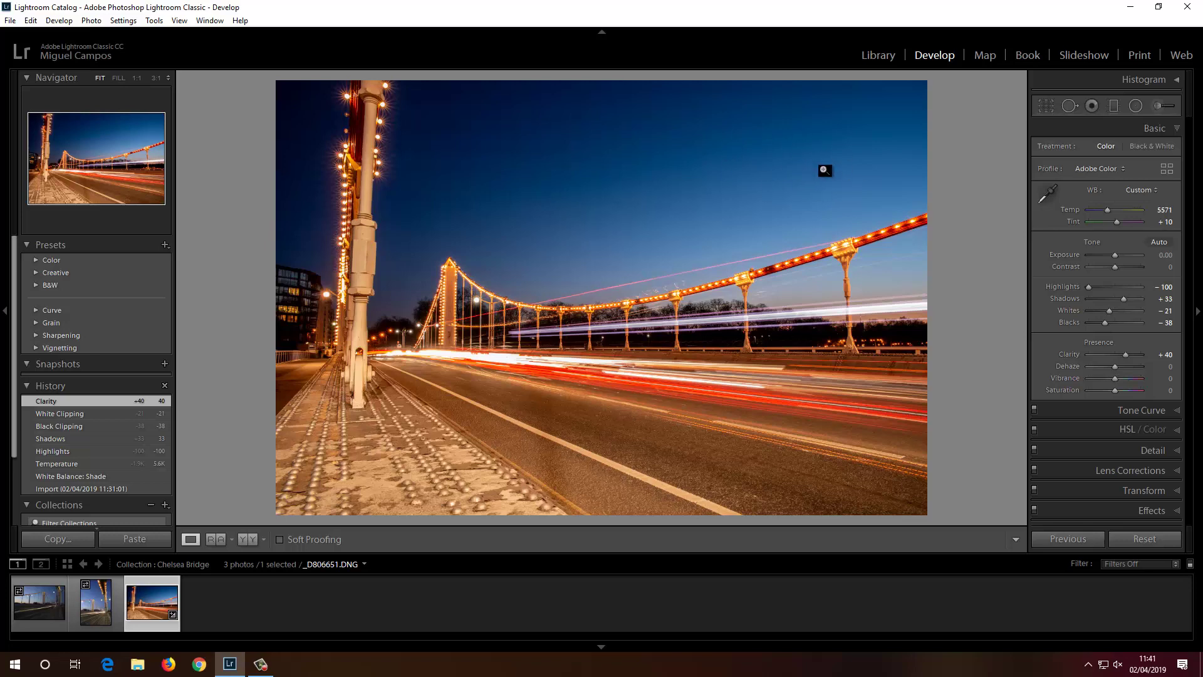
- Heal the dust spots in the sky above the bridge cable, using Visualize Spots to find them
click(1070, 105)
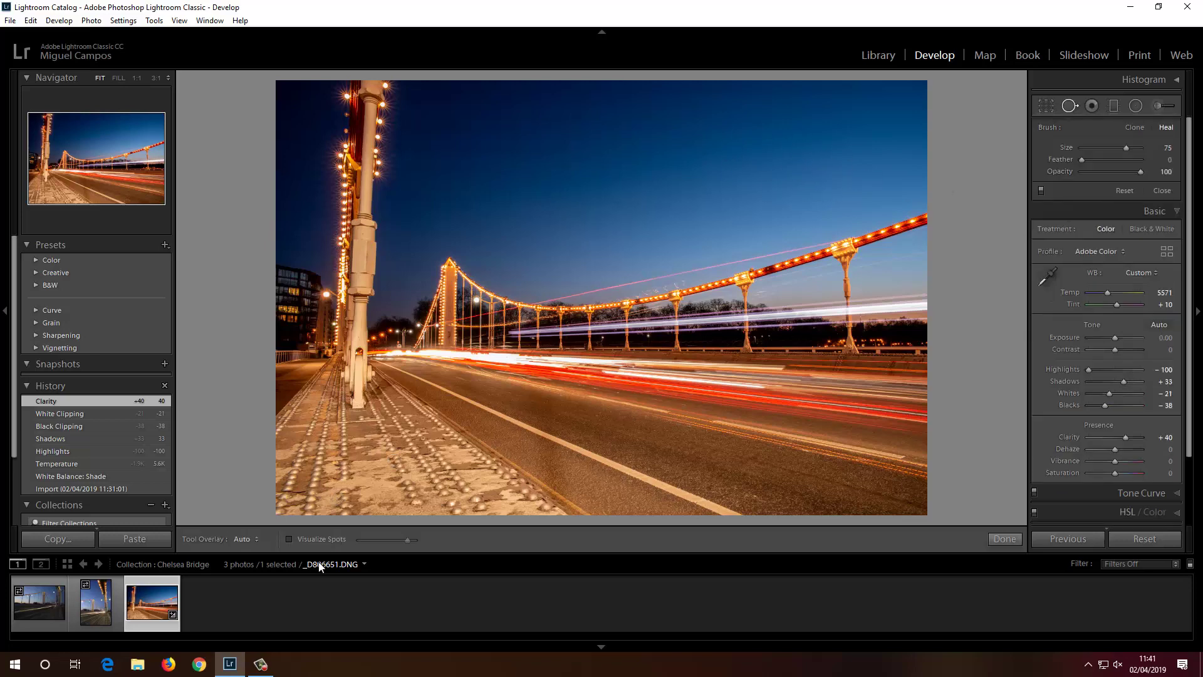
click(289, 539)
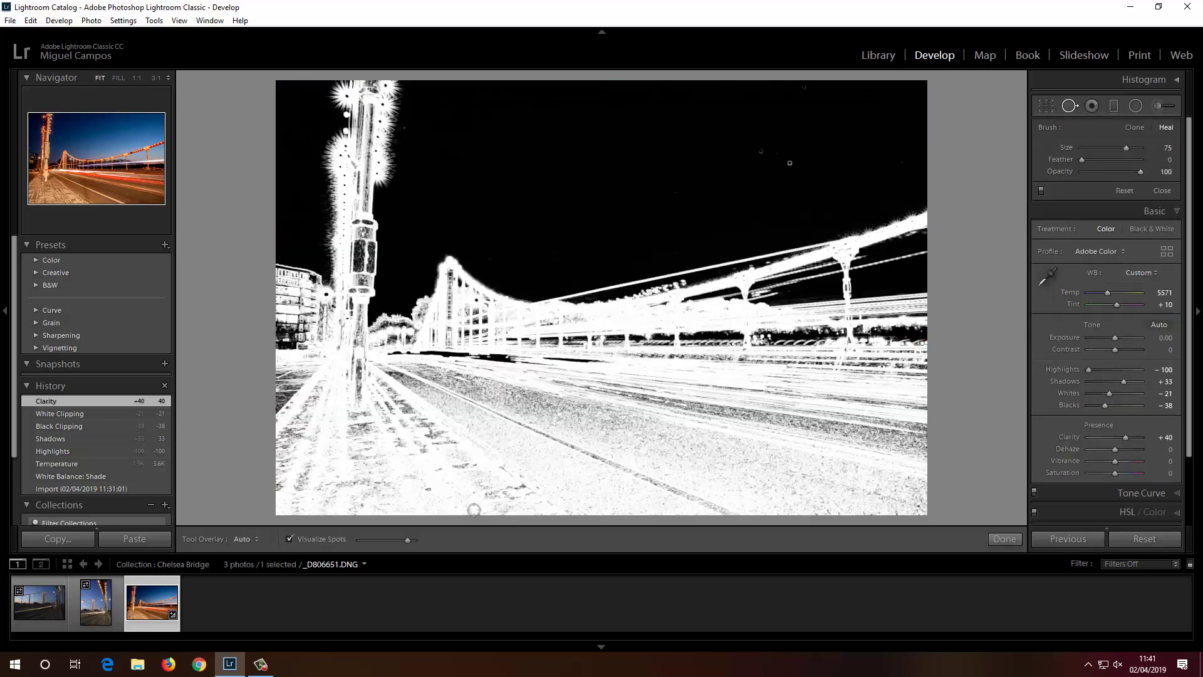
click(763, 152)
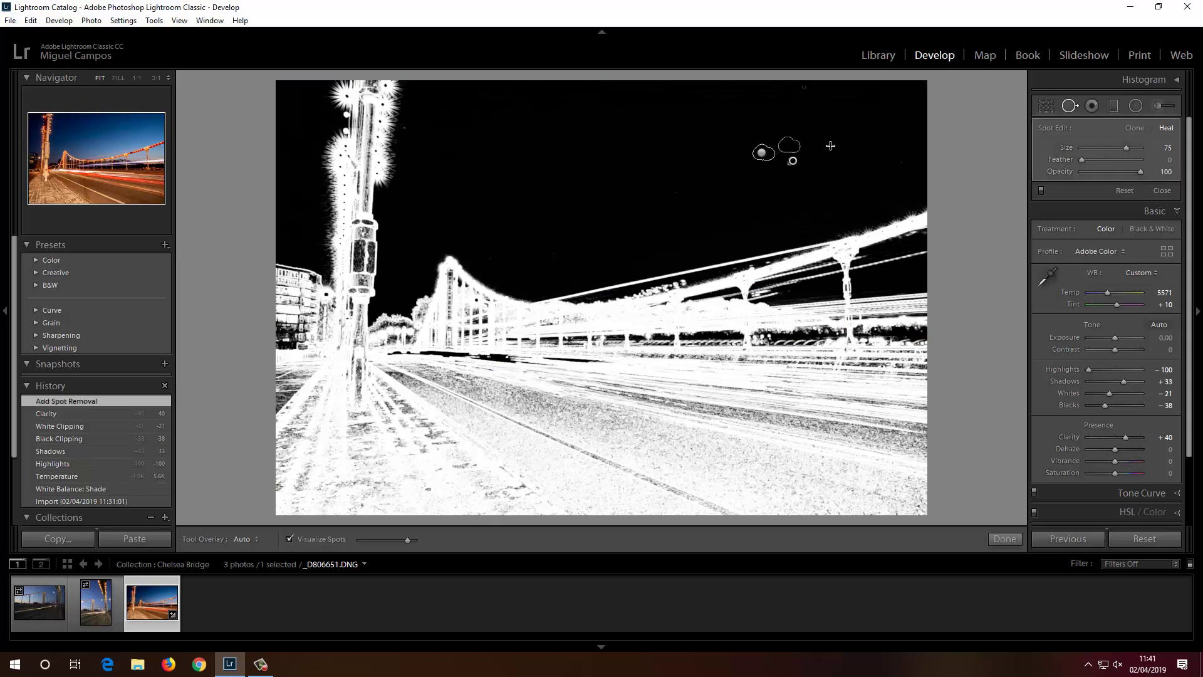
drag(786, 160, 837, 144)
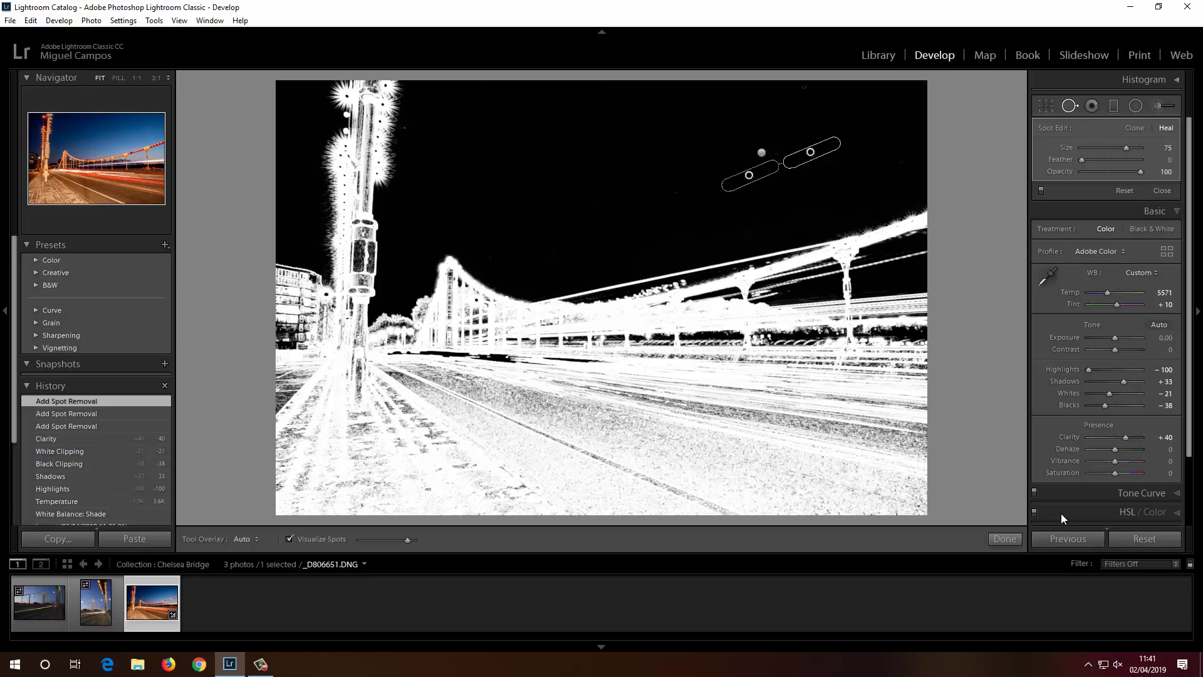
click(1004, 539)
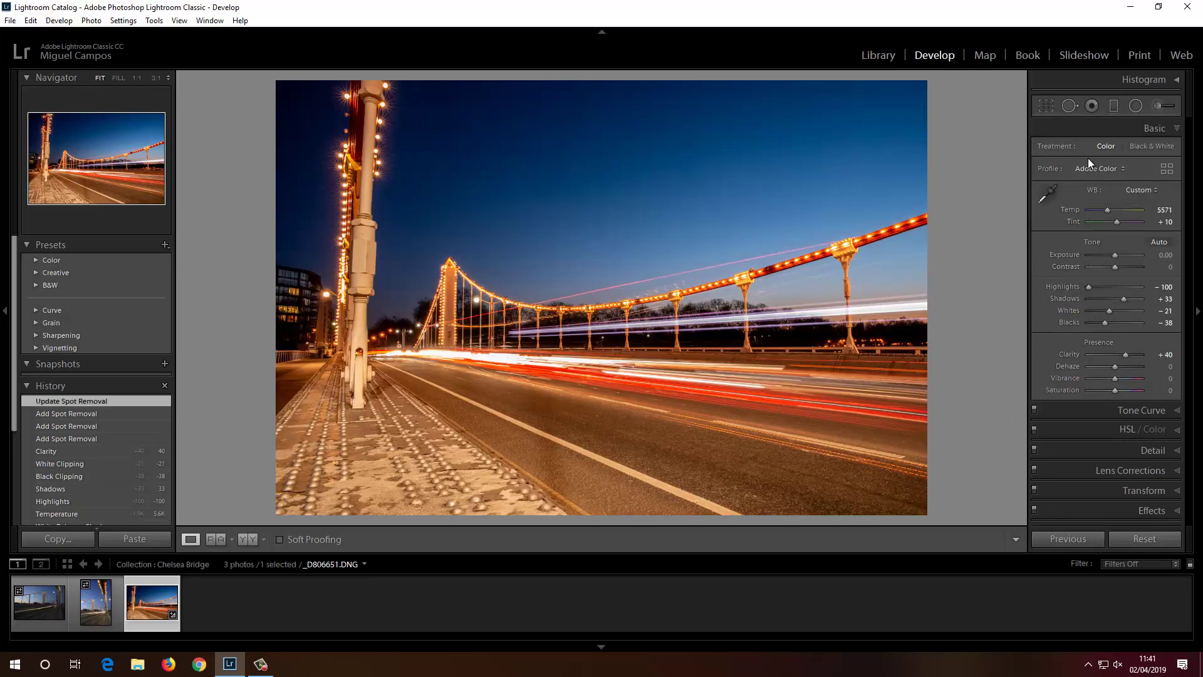
- Add a darkening graduated filter from the photo's right edge across to near the distant bridge tower, with a mildly reduced exposure
click(1113, 108)
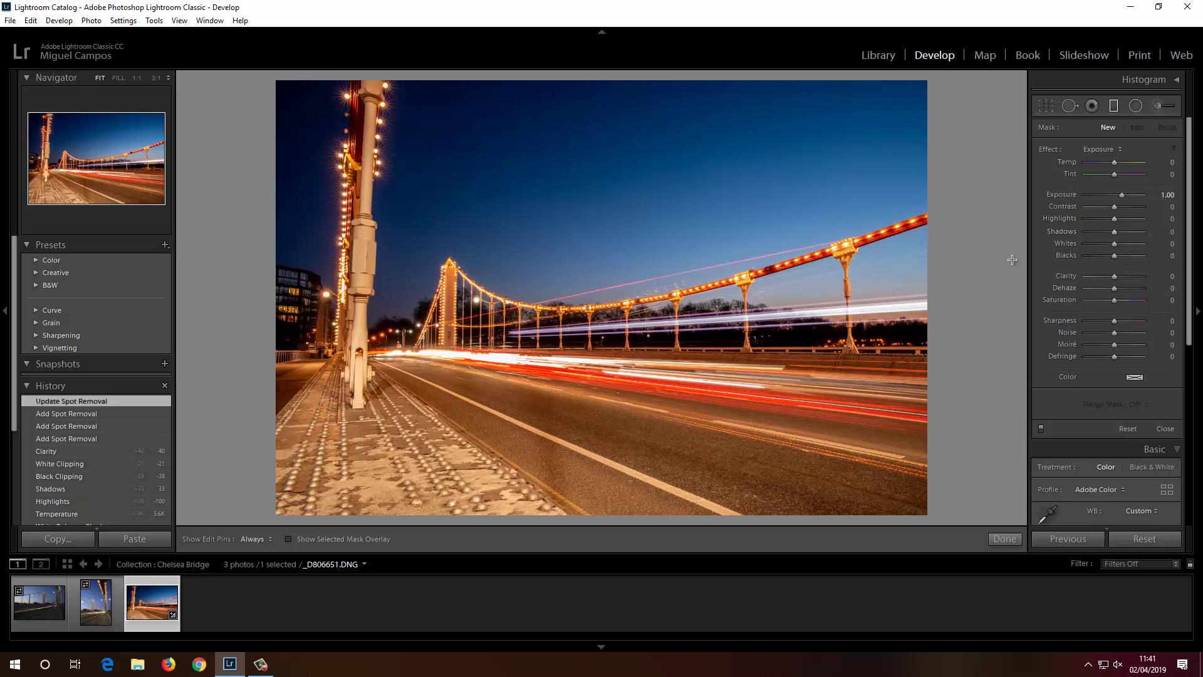
click(1114, 107)
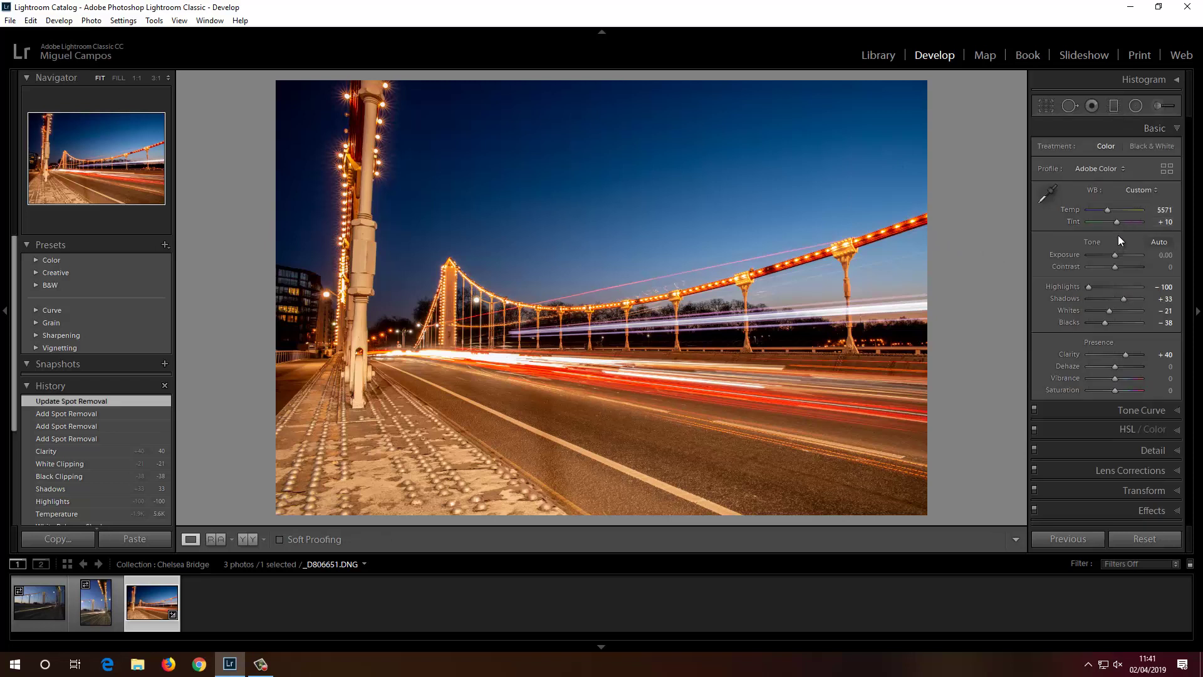
click(1114, 106)
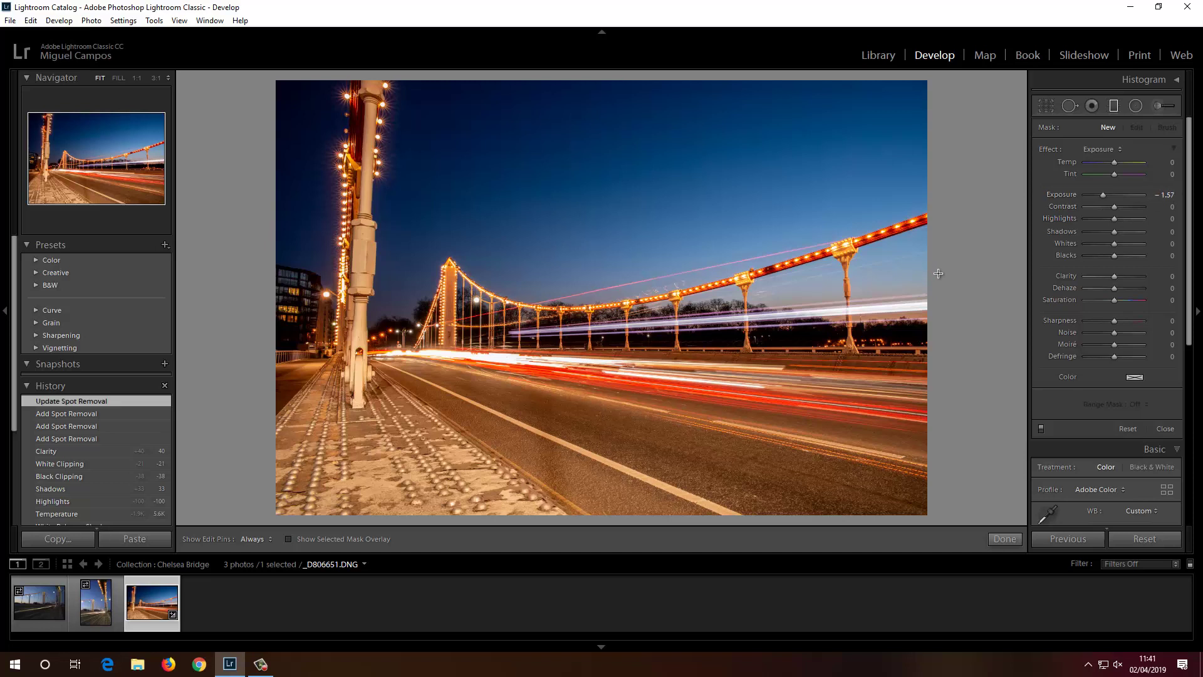
drag(938, 273, 495, 282)
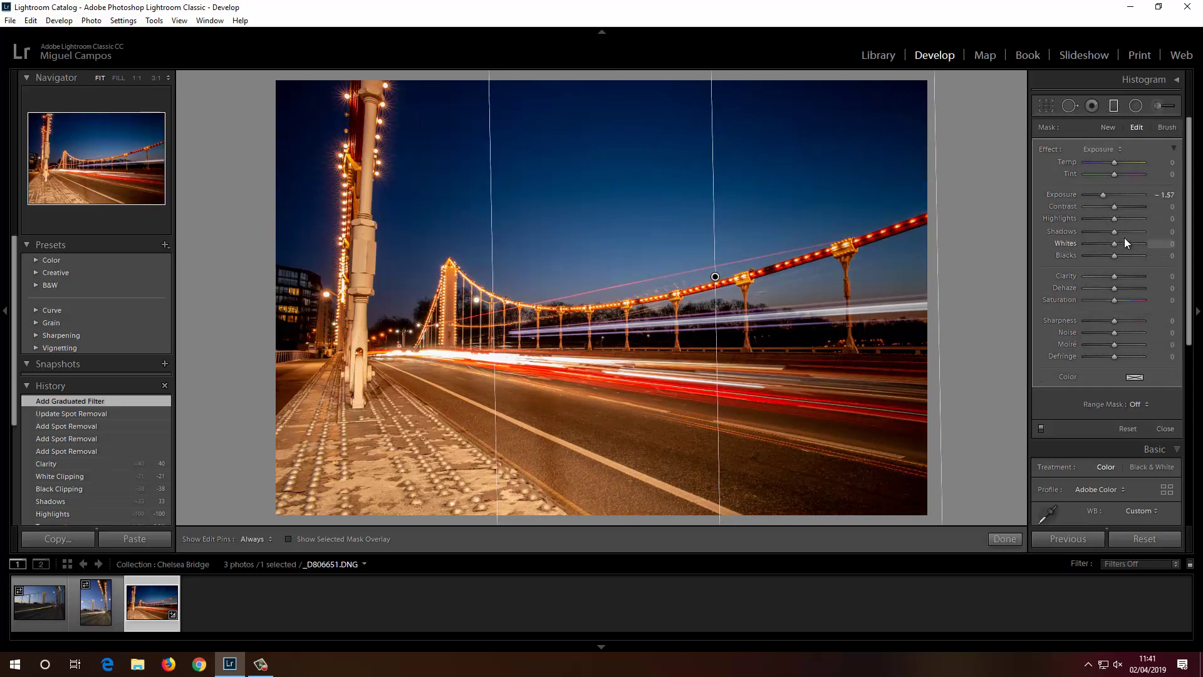
drag(1104, 196, 1110, 197)
click(1004, 539)
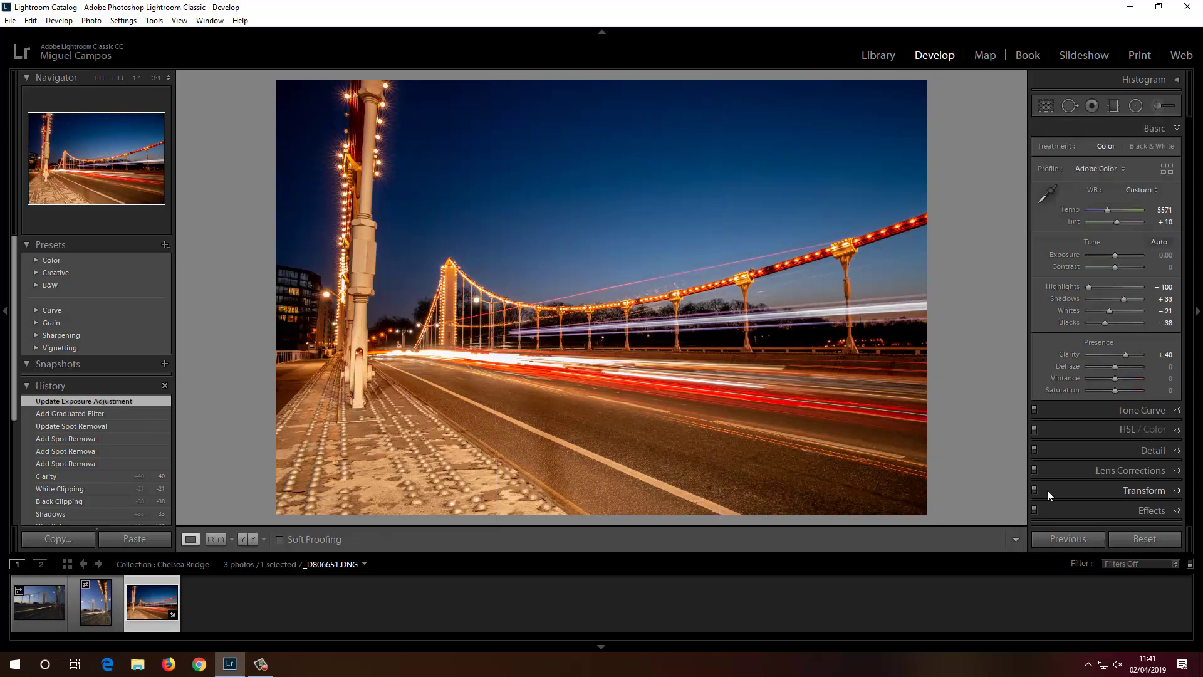
- Set Dehaze to +10, Sharpening Amount to 73 and Masking to 63 on the bridge photo
click(1117, 367)
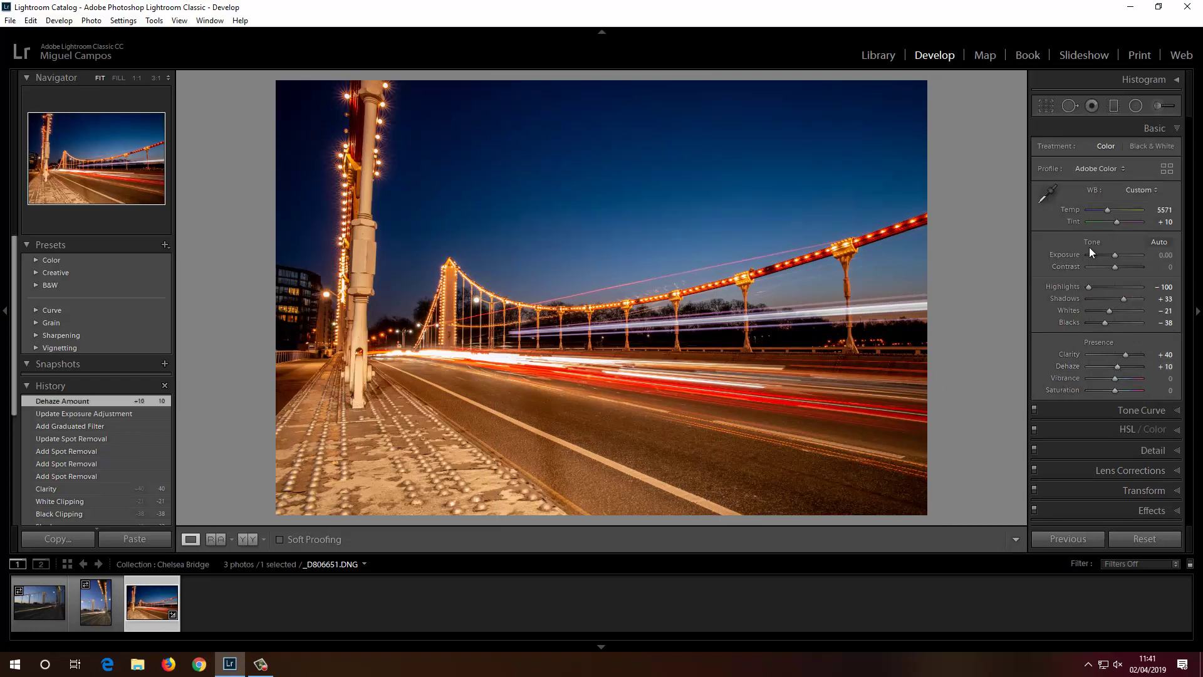
click(1151, 450)
click(1114, 336)
click(1121, 371)
- Remove chromatic aberration and enable the lens profile corrections on the bridge photo
click(1134, 491)
click(1058, 245)
click(1046, 259)
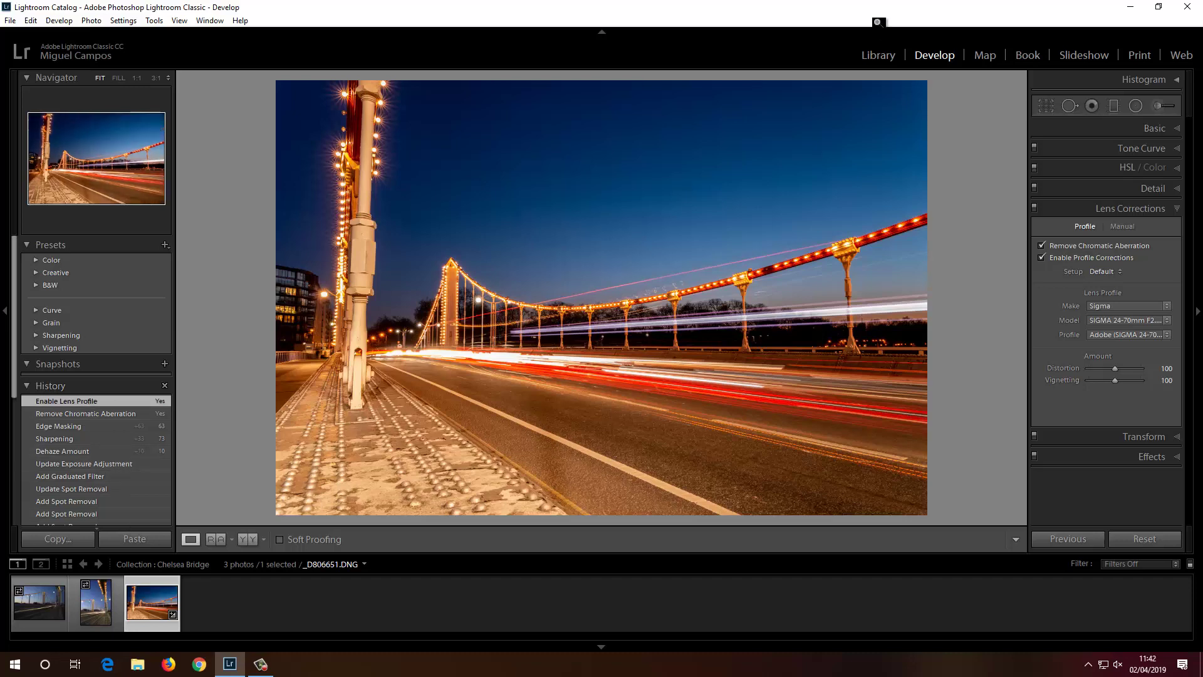
- Return to the Library and view the Oxford and Still life collections
click(877, 55)
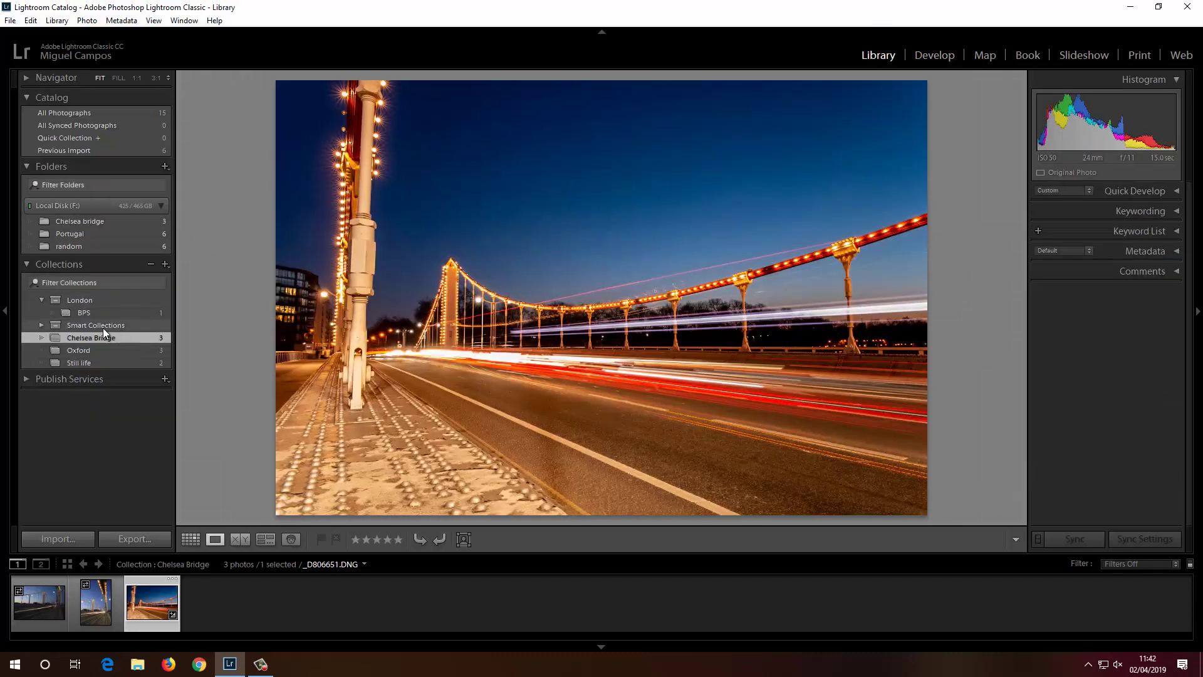
click(92, 351)
click(103, 363)
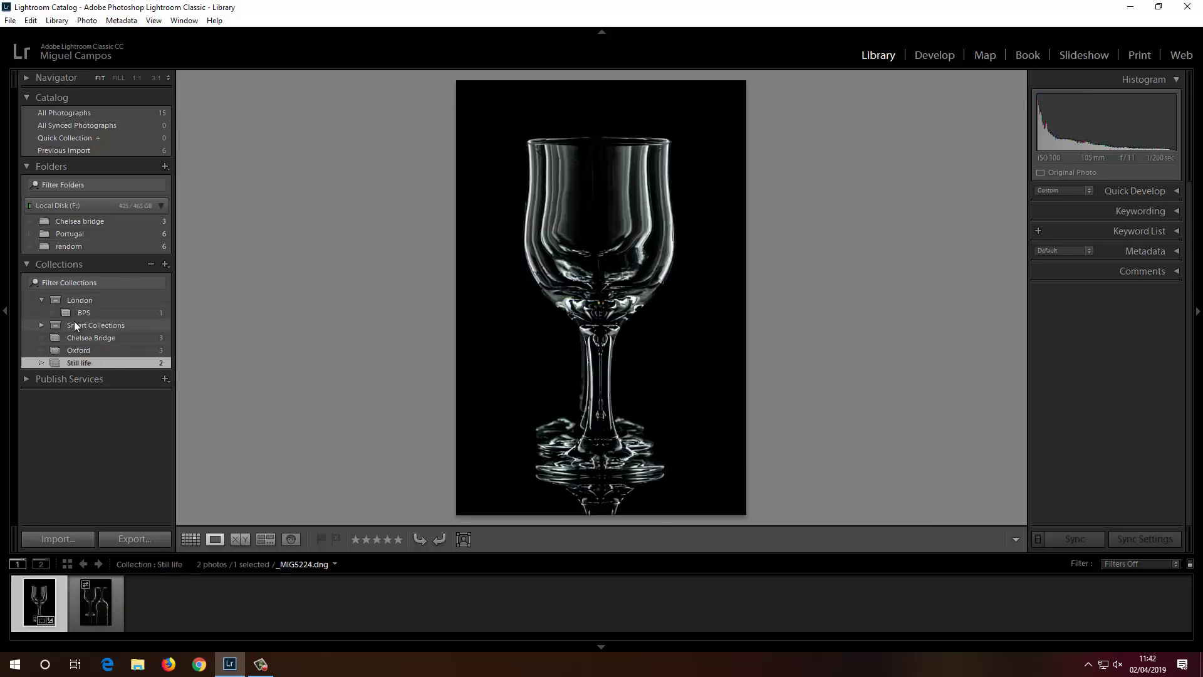
- Open the Portugal smart collection and look through its sunrise photos at different exposures
click(42, 325)
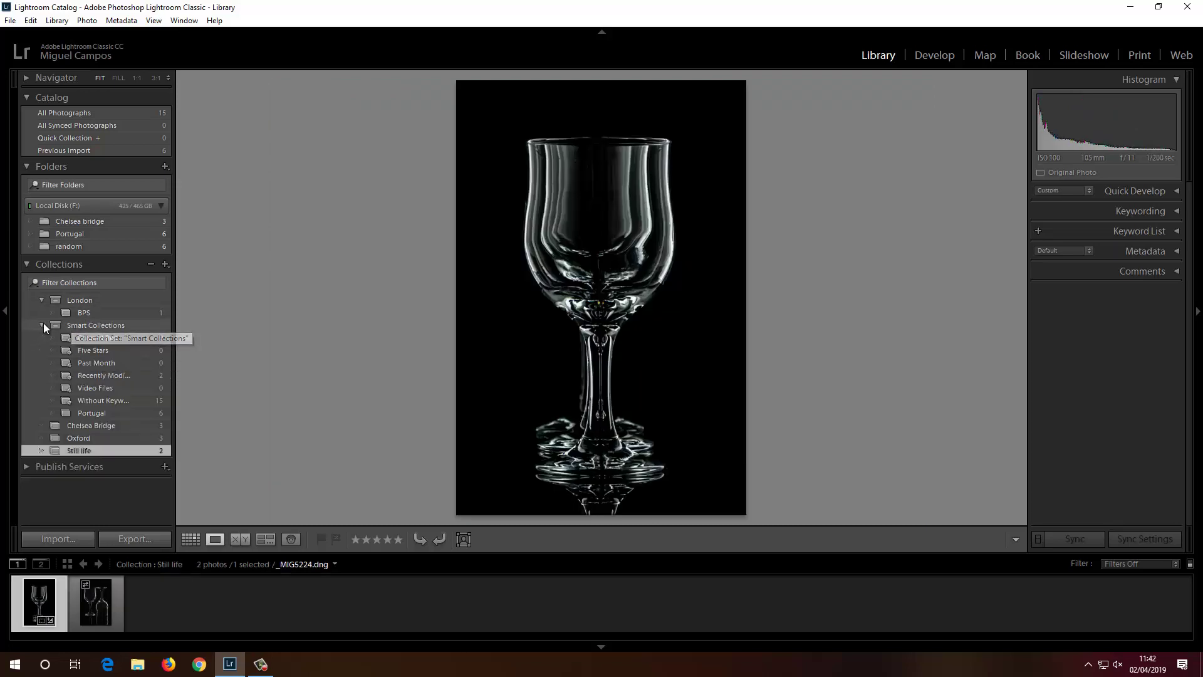
click(100, 413)
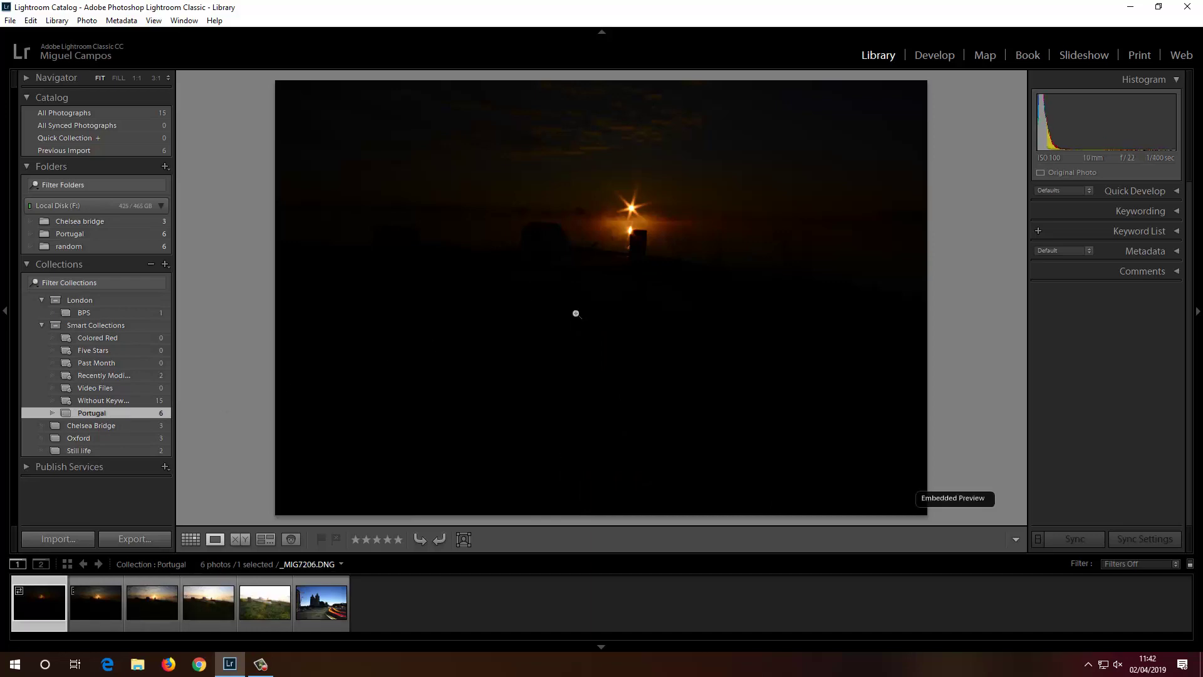
click(101, 592)
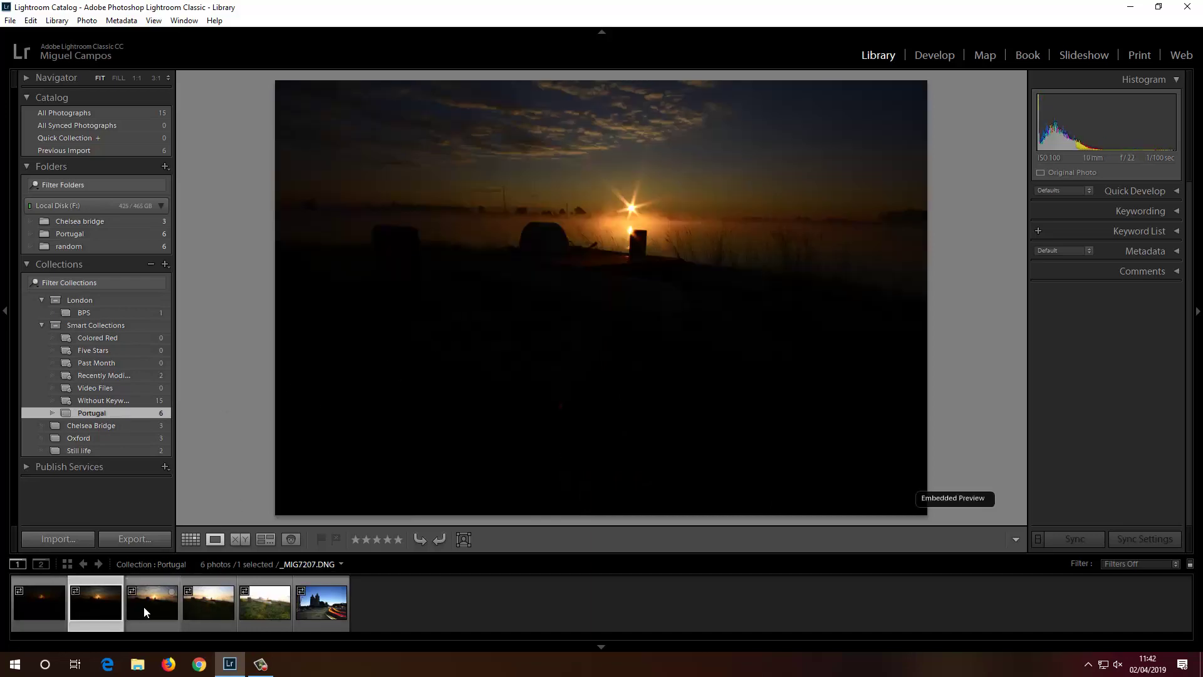
click(153, 600)
click(219, 600)
click(272, 605)
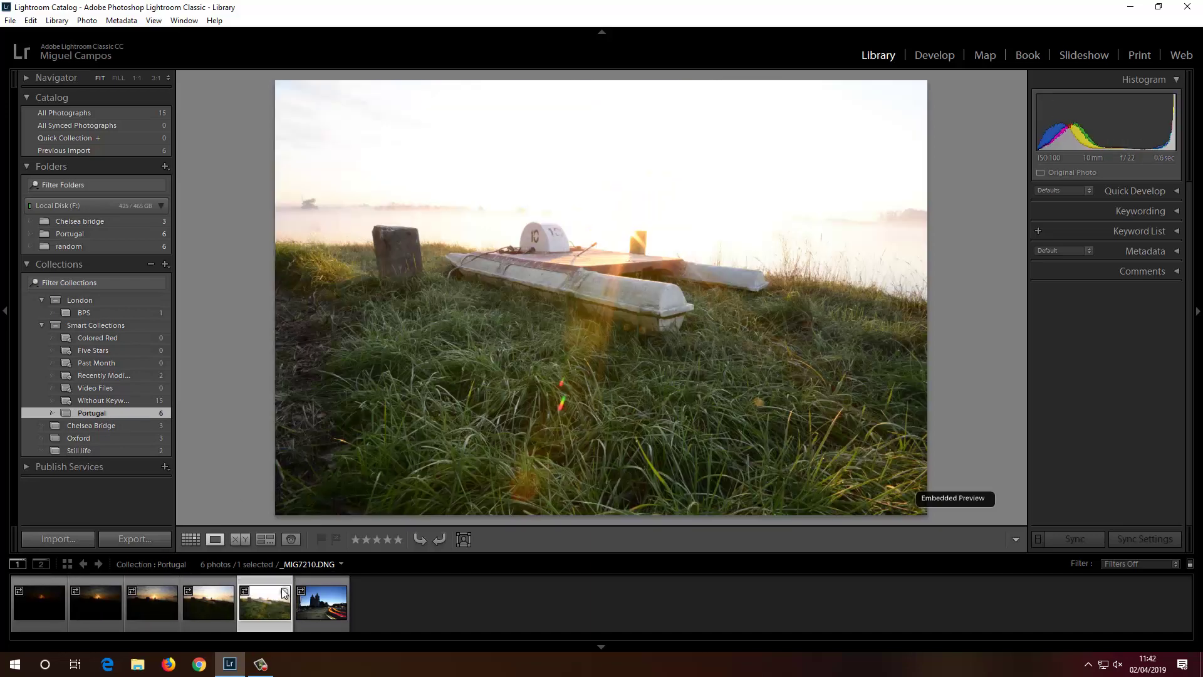
- Merge the five bracketed sunrise photos to HDR with Auto Align on, Auto Settings off and Deghost Amount None
shift+click(39, 613)
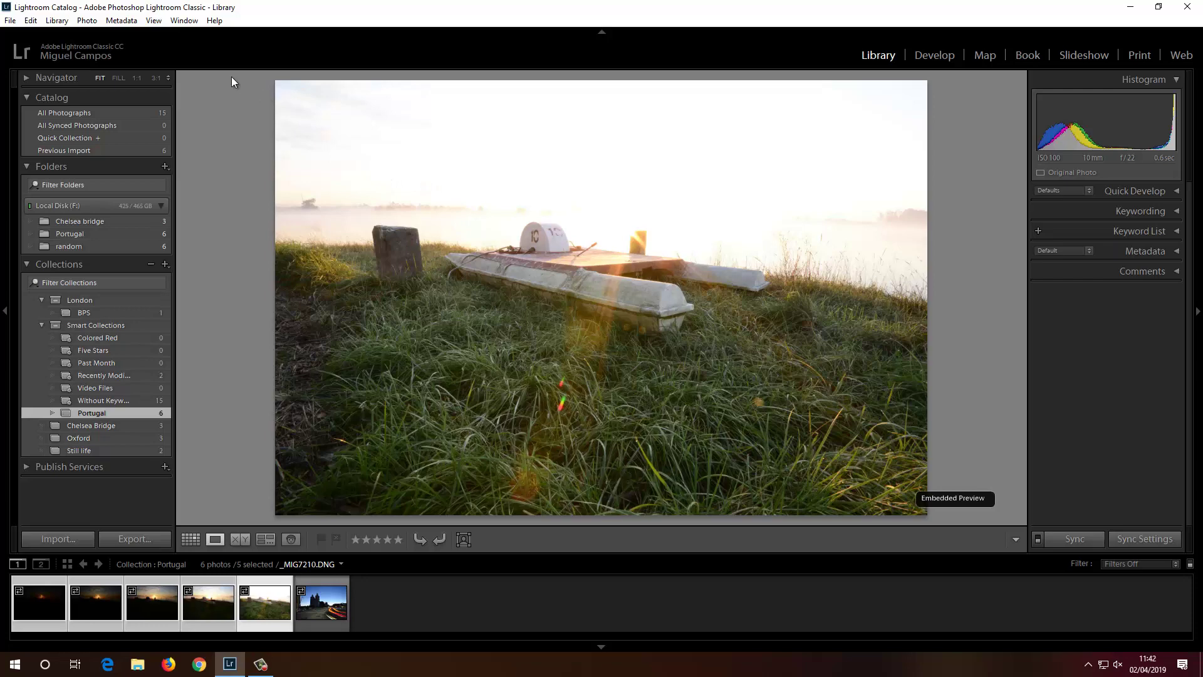
click(91, 22)
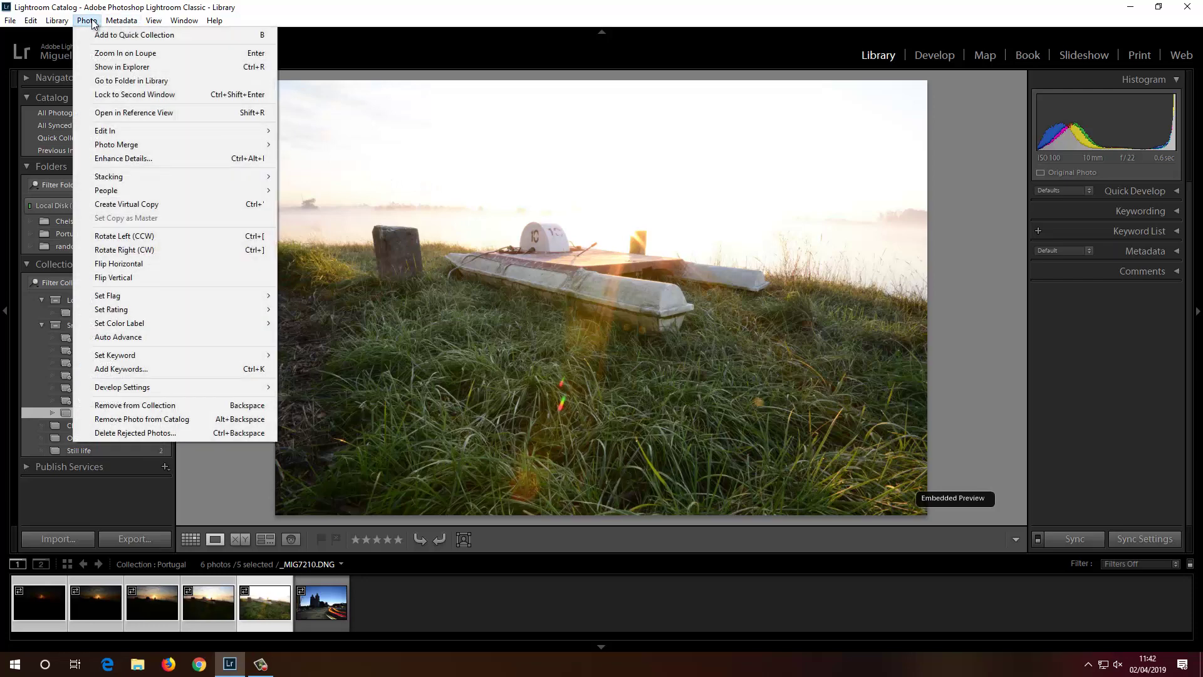
mouse_move(142, 145)
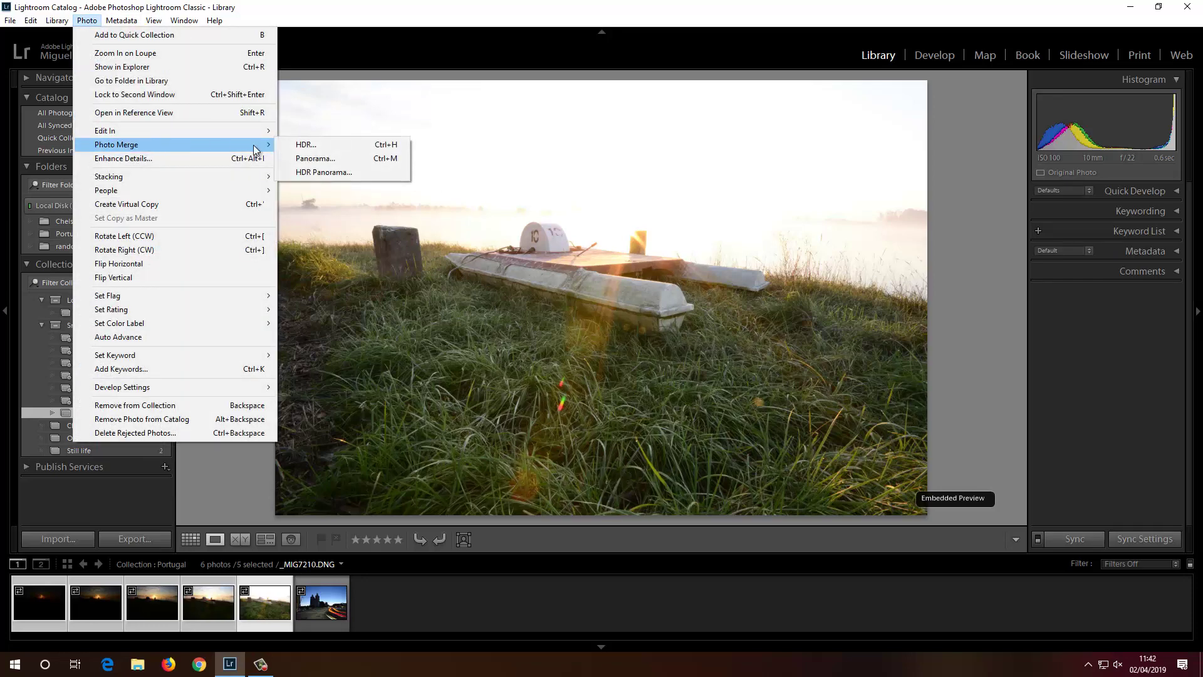
click(314, 145)
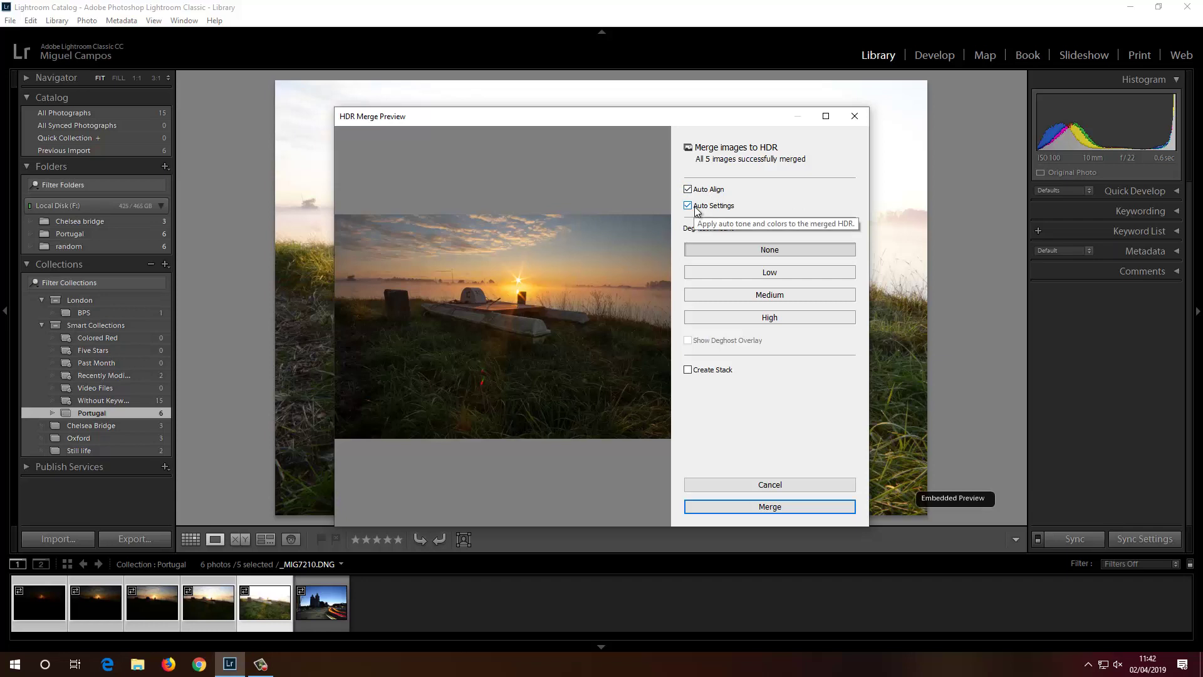
click(694, 205)
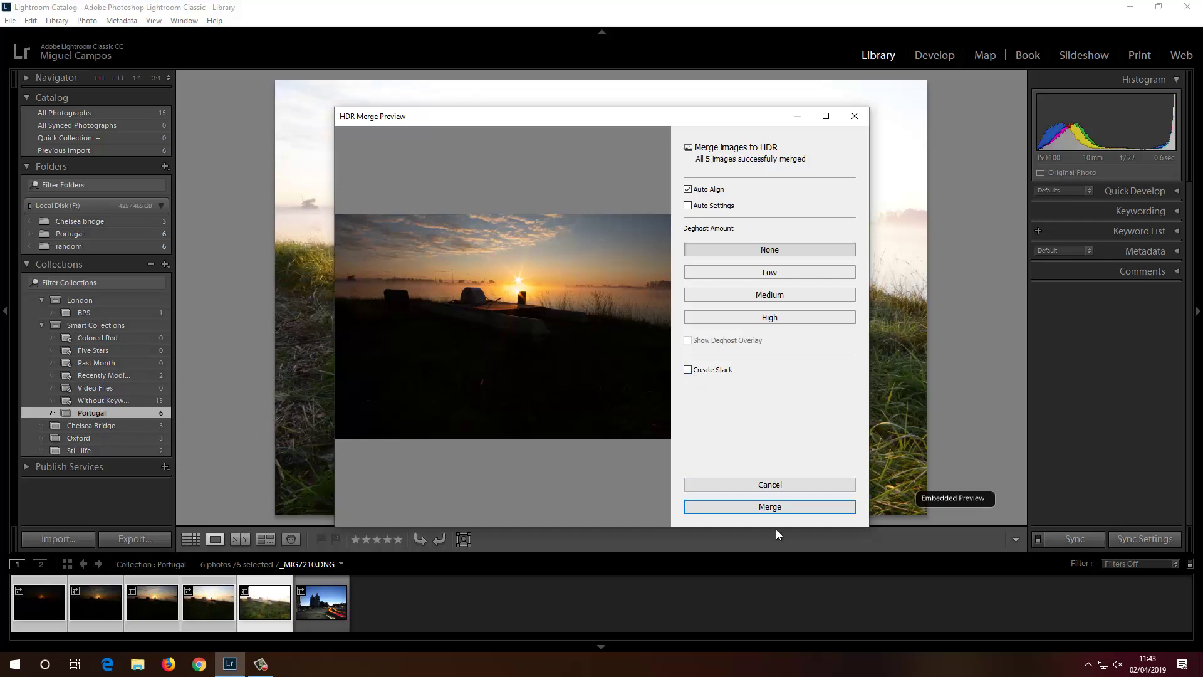
click(767, 507)
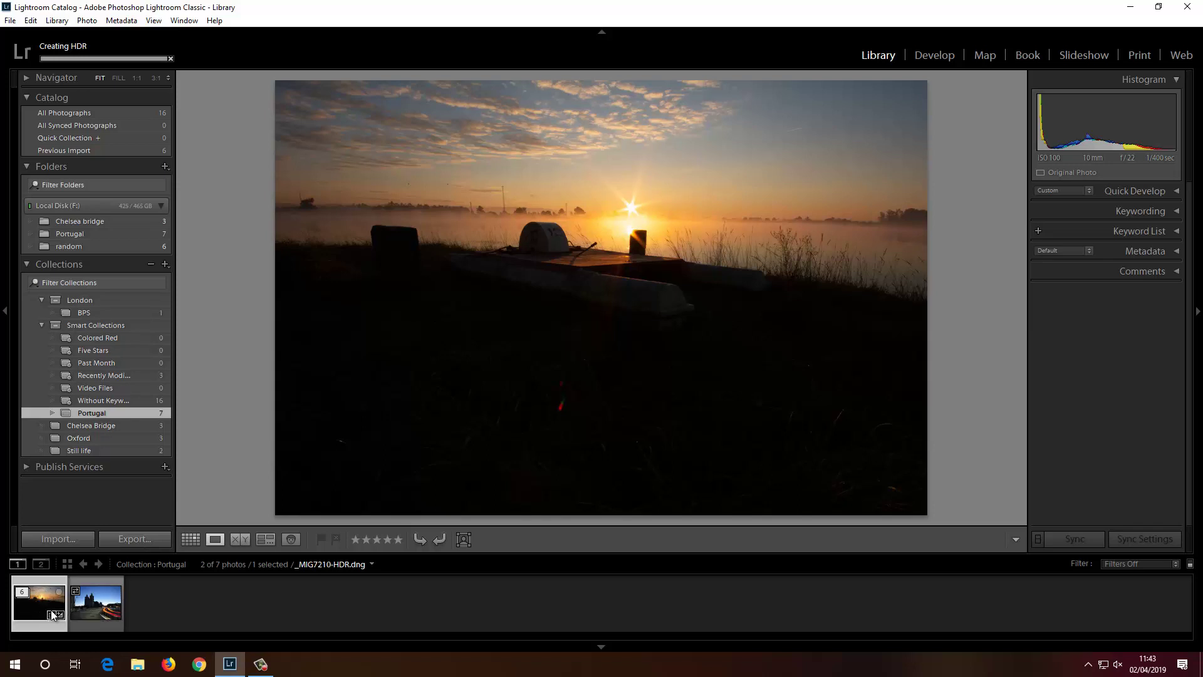
- Expand the HDR photo's stack, open the merged photo in Develop, remove its chromatic aberration and enable profile corrections
click(22, 592)
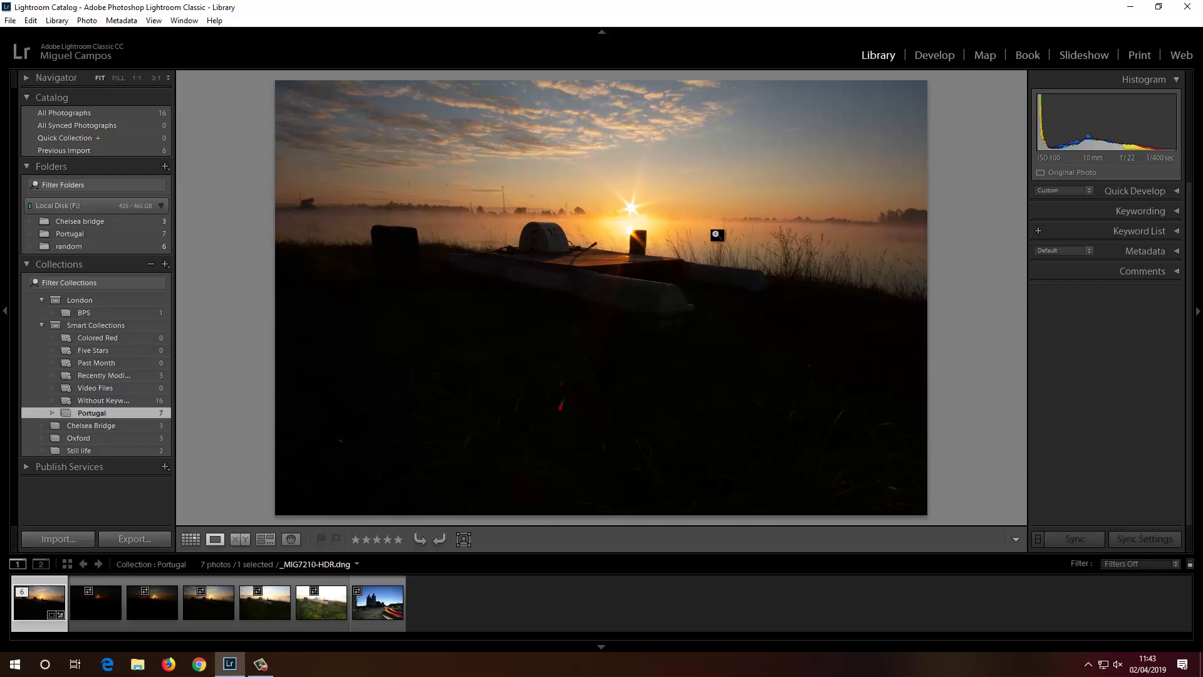
click(934, 55)
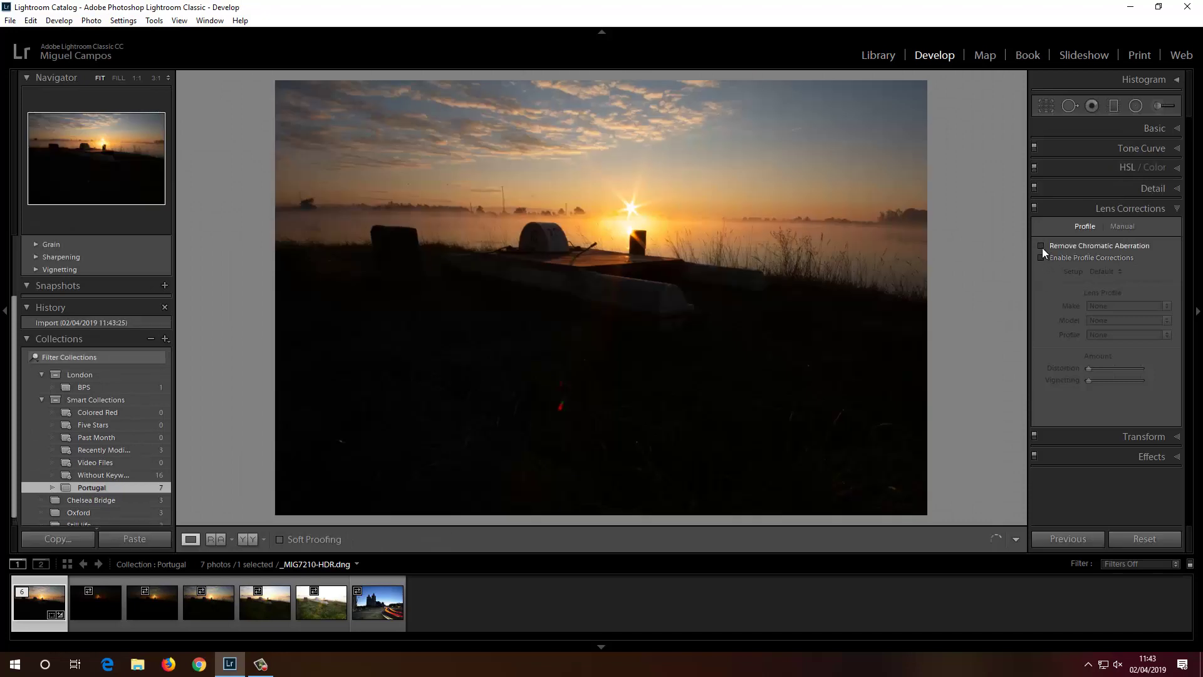
click(1042, 247)
click(1043, 258)
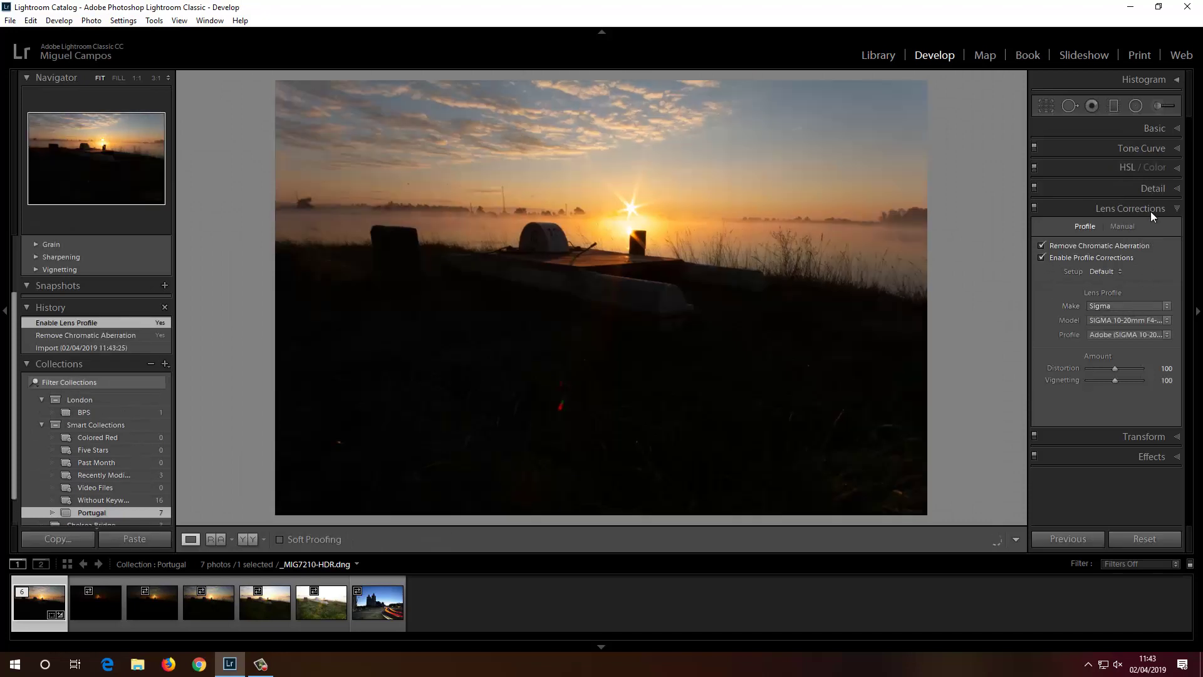
- Set the HDR photo's Sharpening Amount to 70 and Masking to 69, and choose the Shade white balance
click(1163, 188)
drag(1108, 334, 1125, 372)
click(1155, 127)
click(1135, 191)
click(1113, 262)
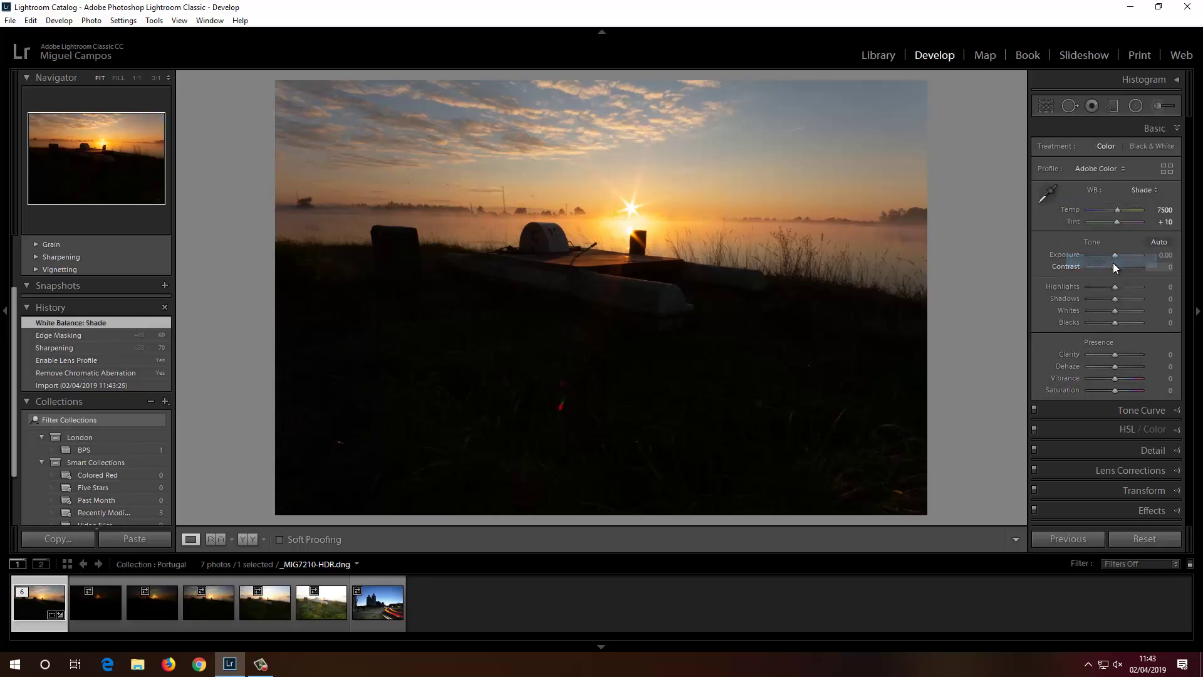
- Set Shadows to +76, Clarity to +40, Highlights to -52, Exposure to +0.04 and Contrast to +29 on the HDR photo
drag(1115, 298, 1134, 298)
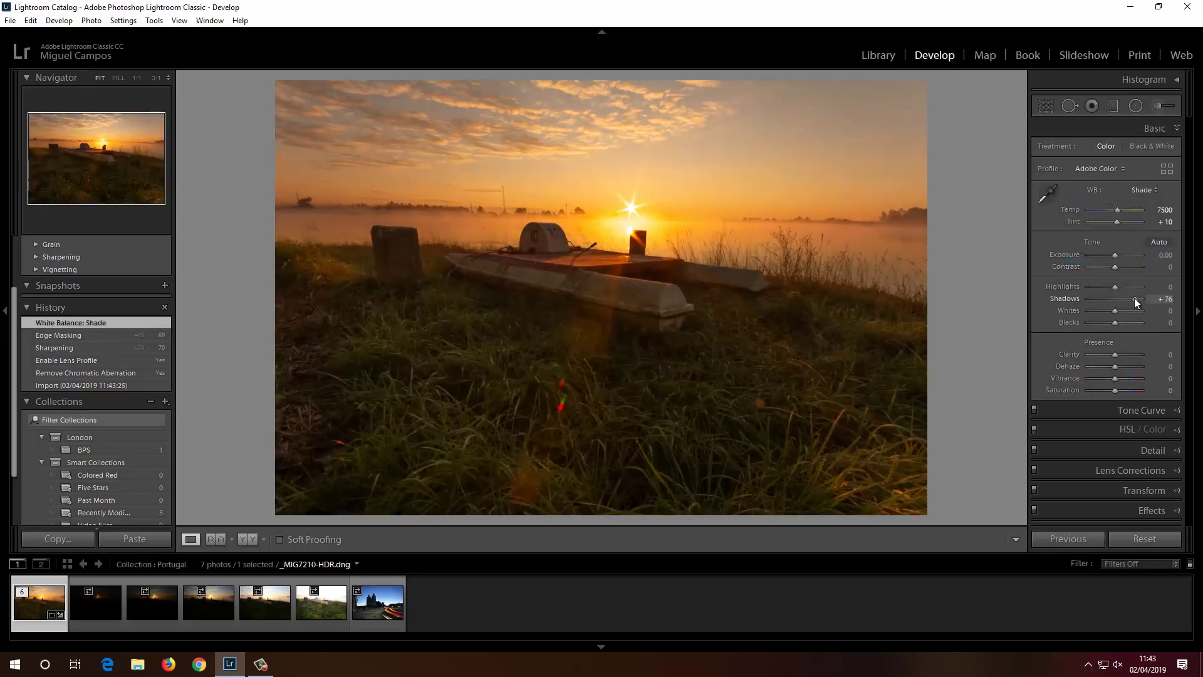
drag(1118, 353, 1125, 354)
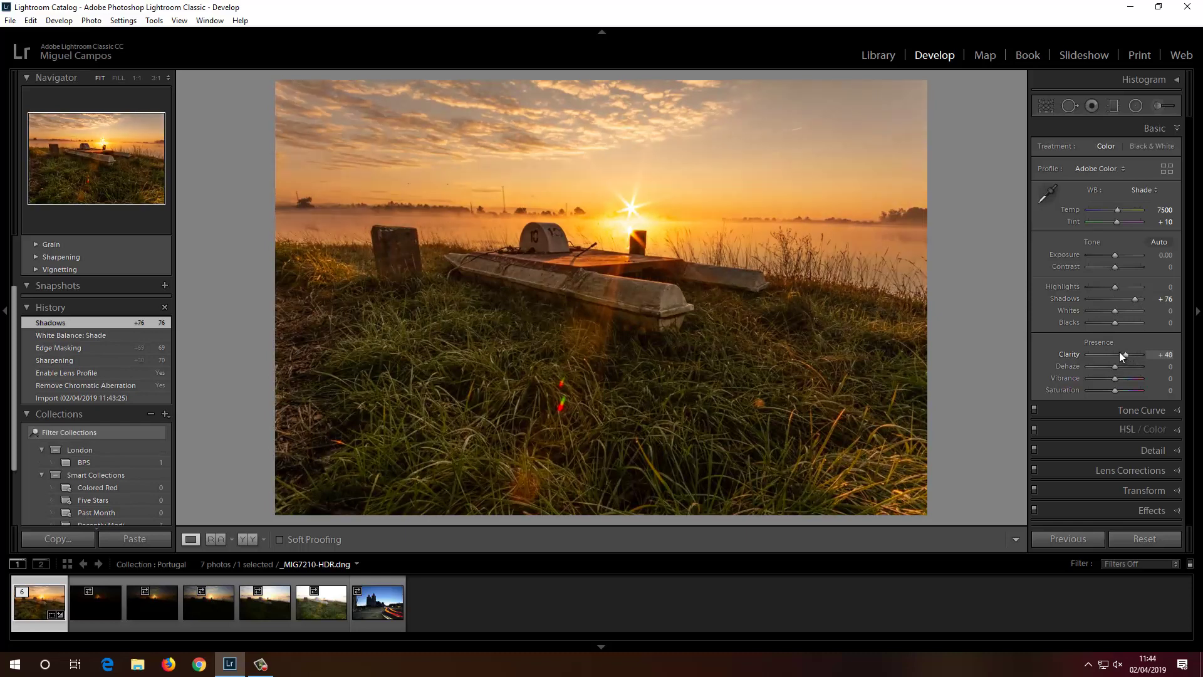
drag(1113, 287, 1117, 254)
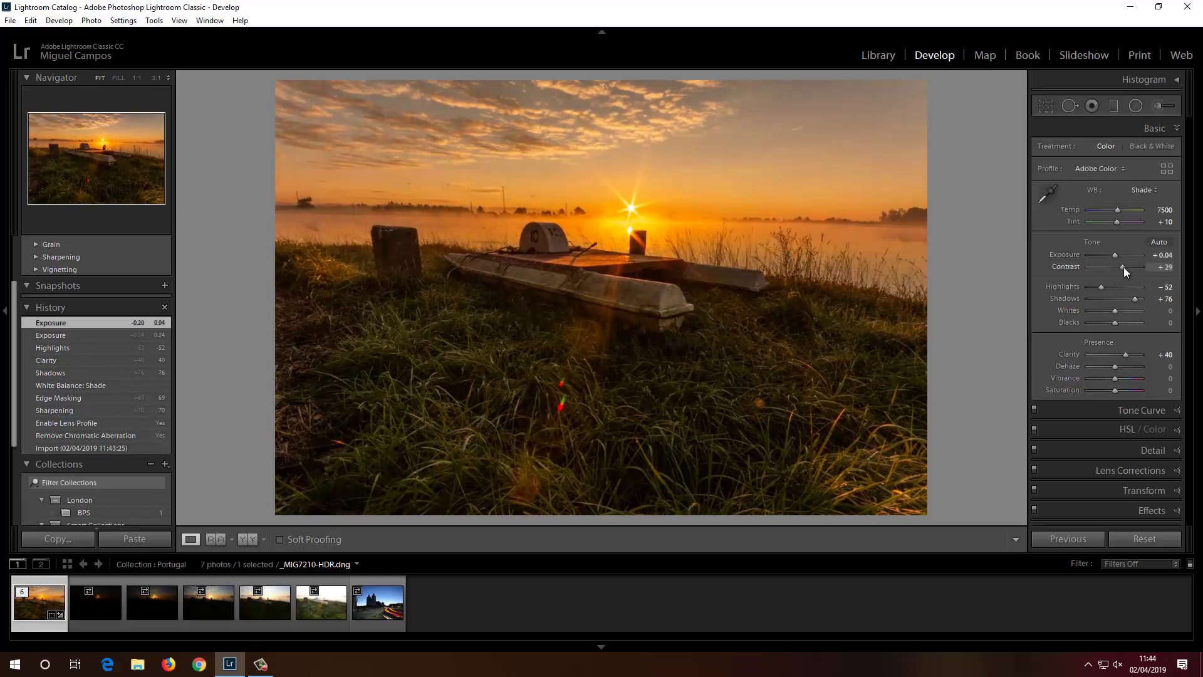
- Heal the four dust spots in the sky just above the horizon using Spot Removal at size 75
click(413, 187)
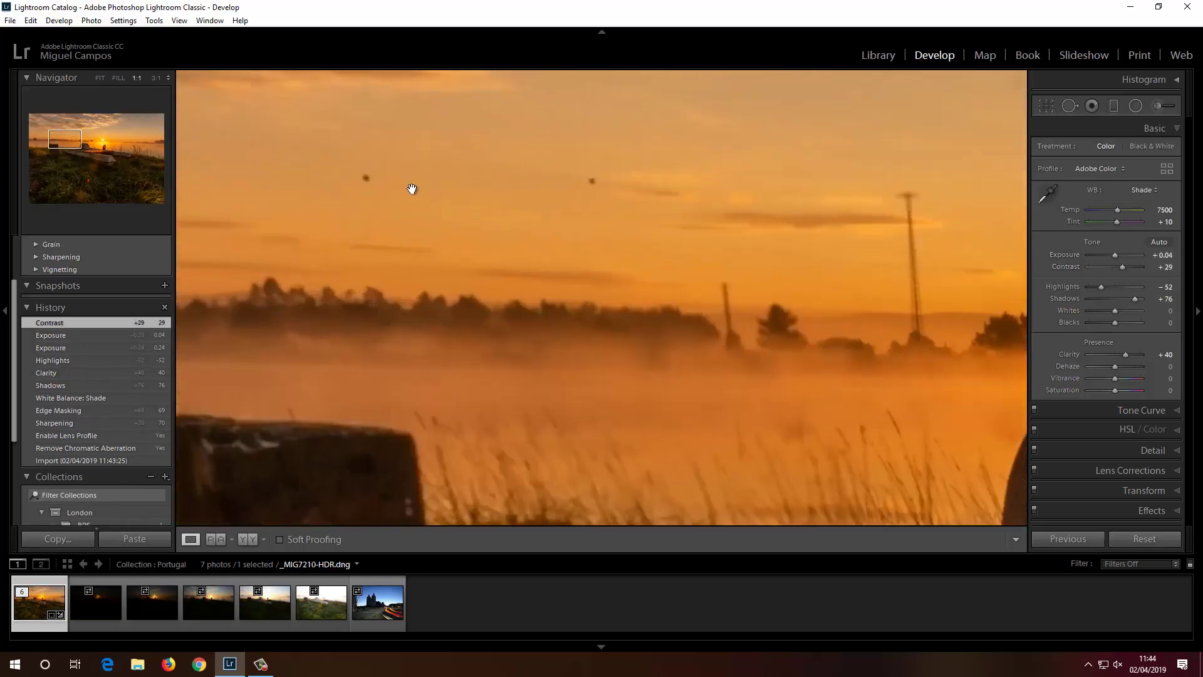
click(381, 190)
drag(483, 210, 414, 147)
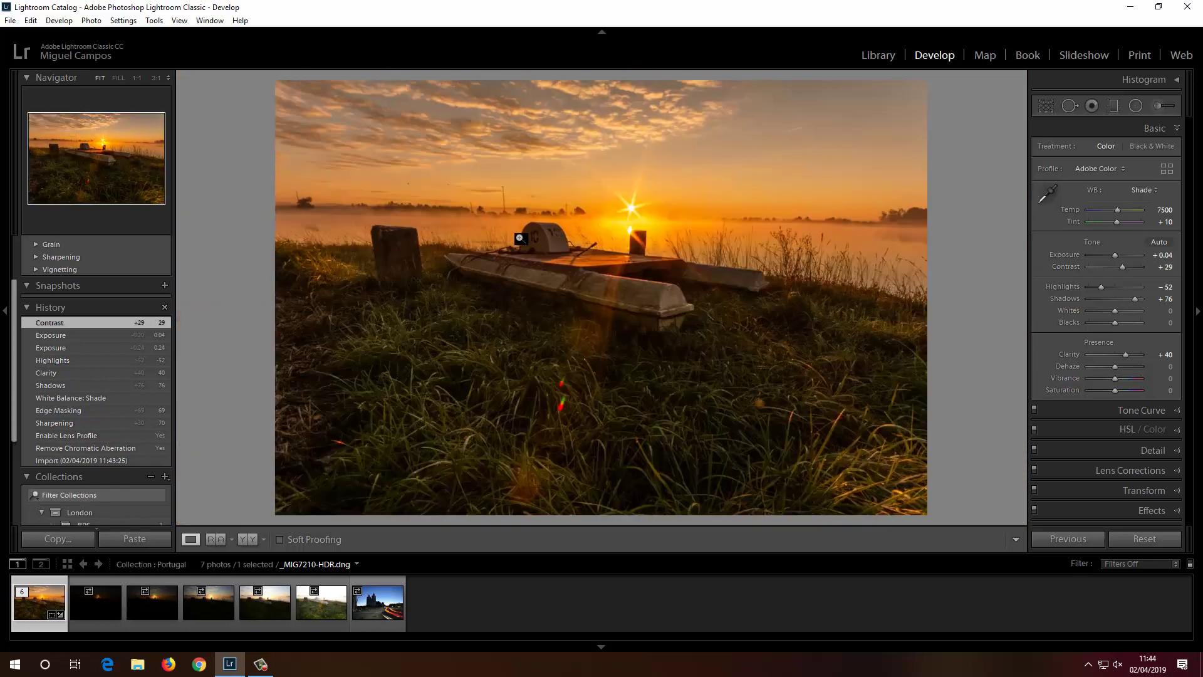
click(1071, 105)
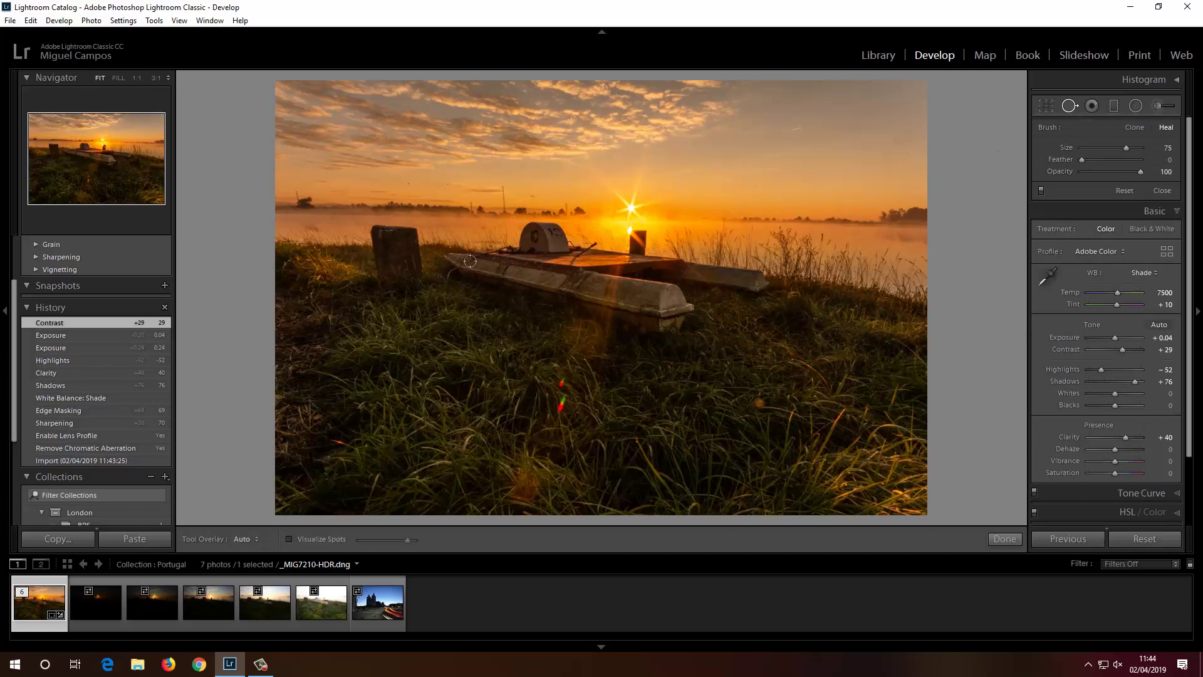
click(409, 183)
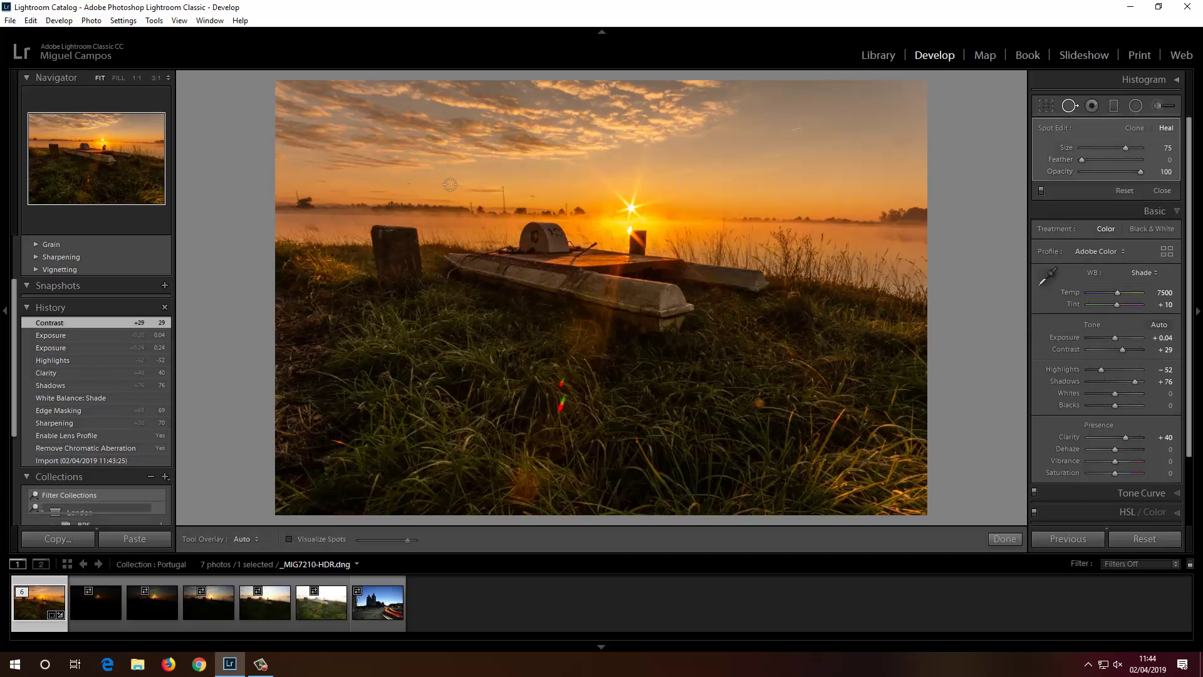
click(447, 184)
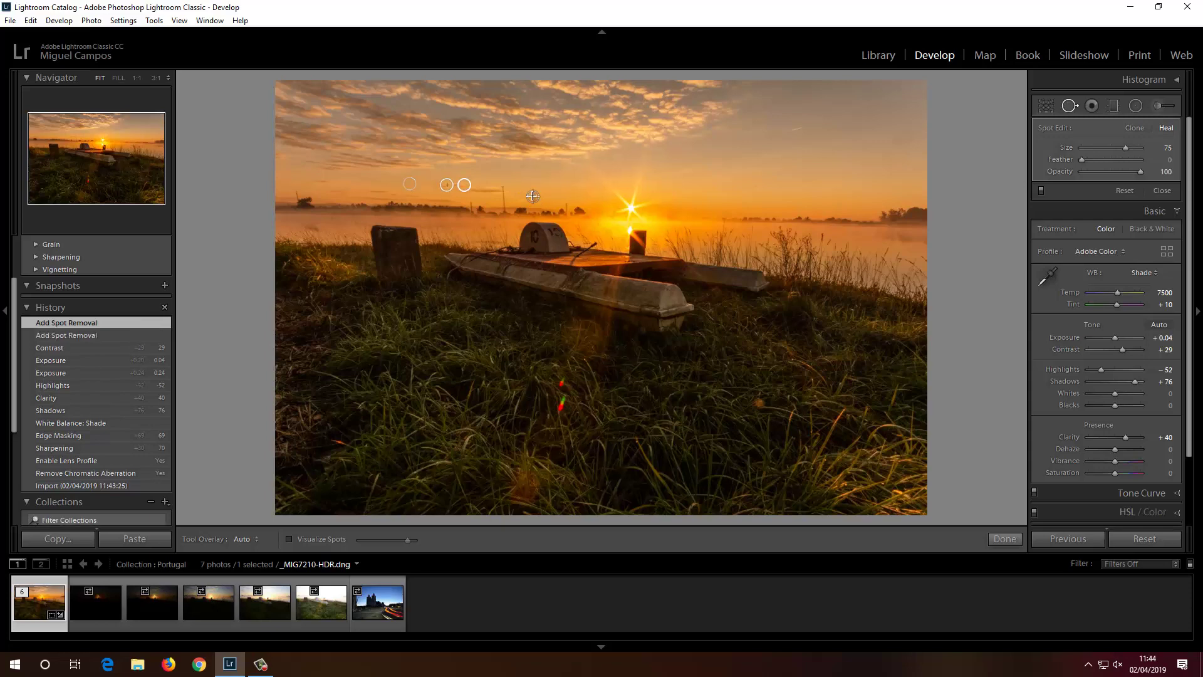
click(532, 196)
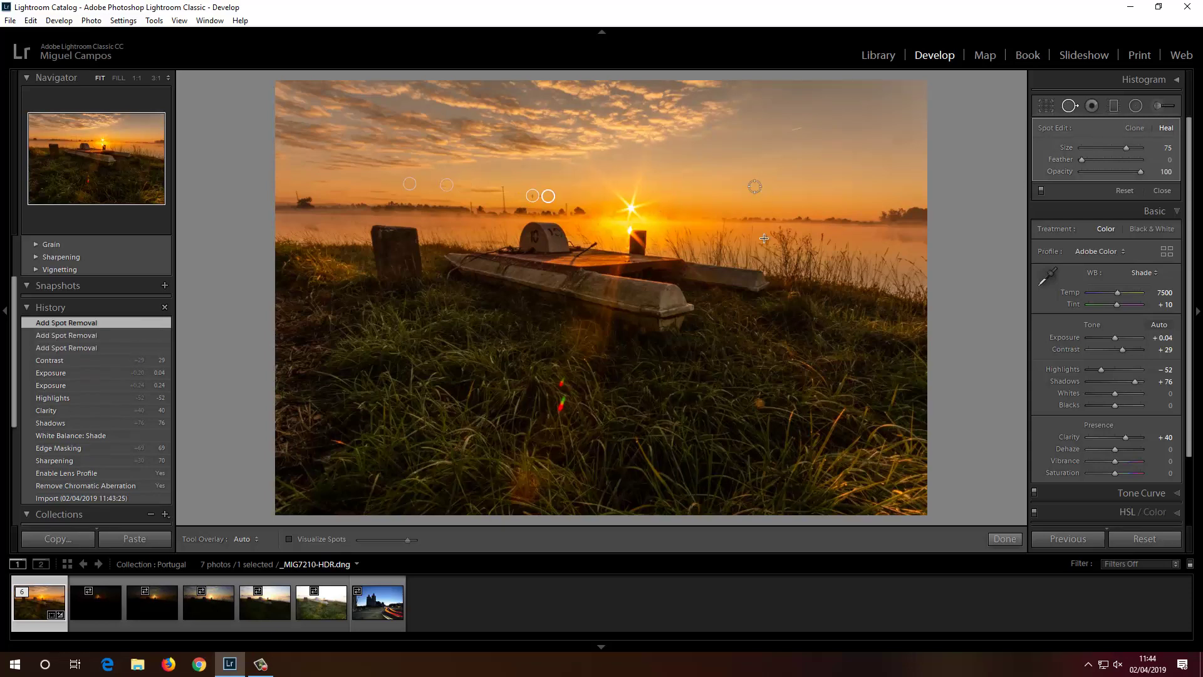
click(754, 186)
- Check the photo for remaining dust with Visualize Spots at a lower threshold, and close the Spot Removal tool
click(290, 538)
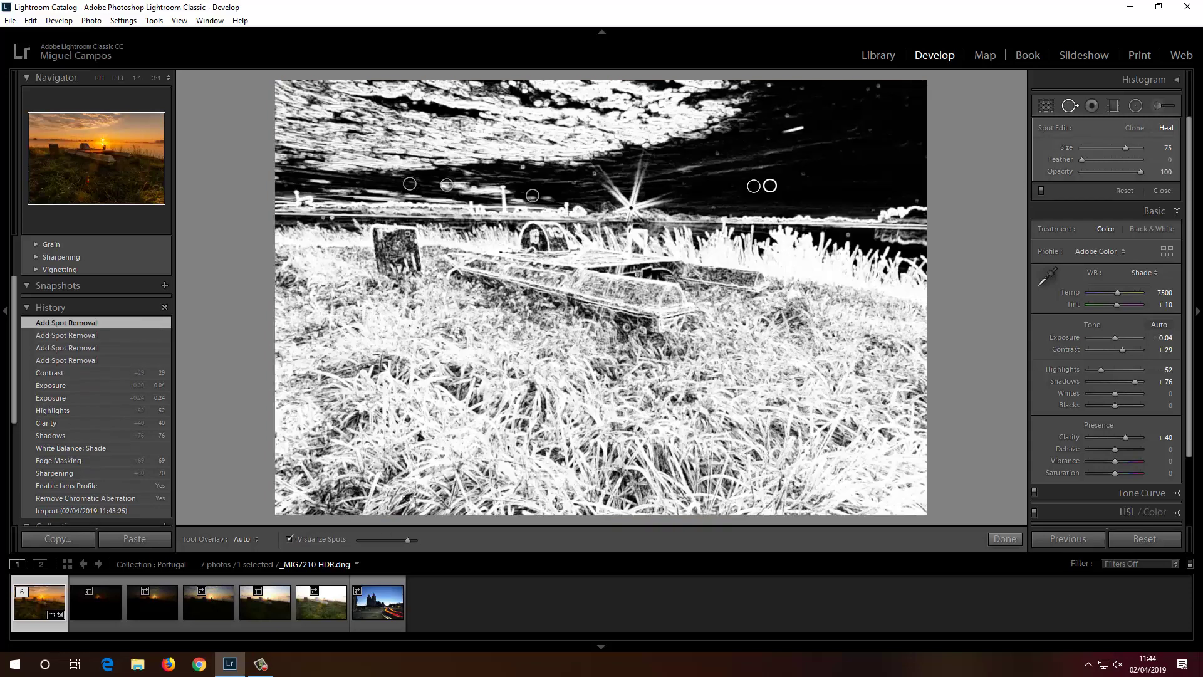
mouse_move(389, 542)
mouse_down()
mouse_move(401, 542)
mouse_move(388, 540)
mouse_up()
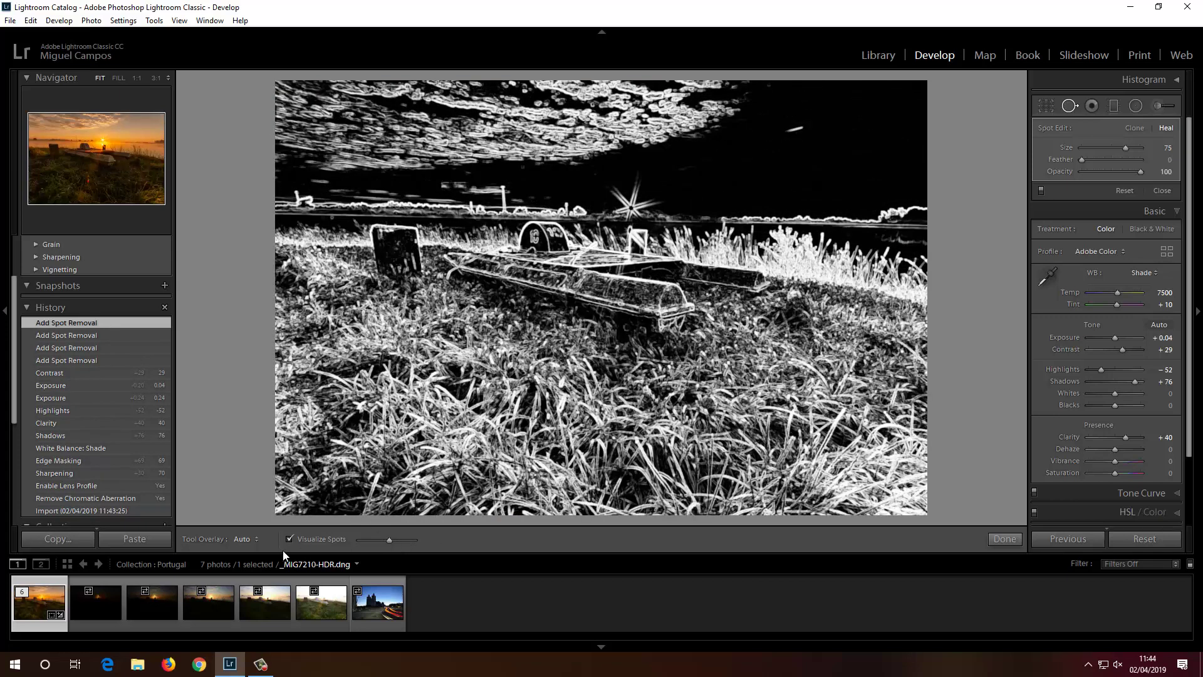
click(289, 538)
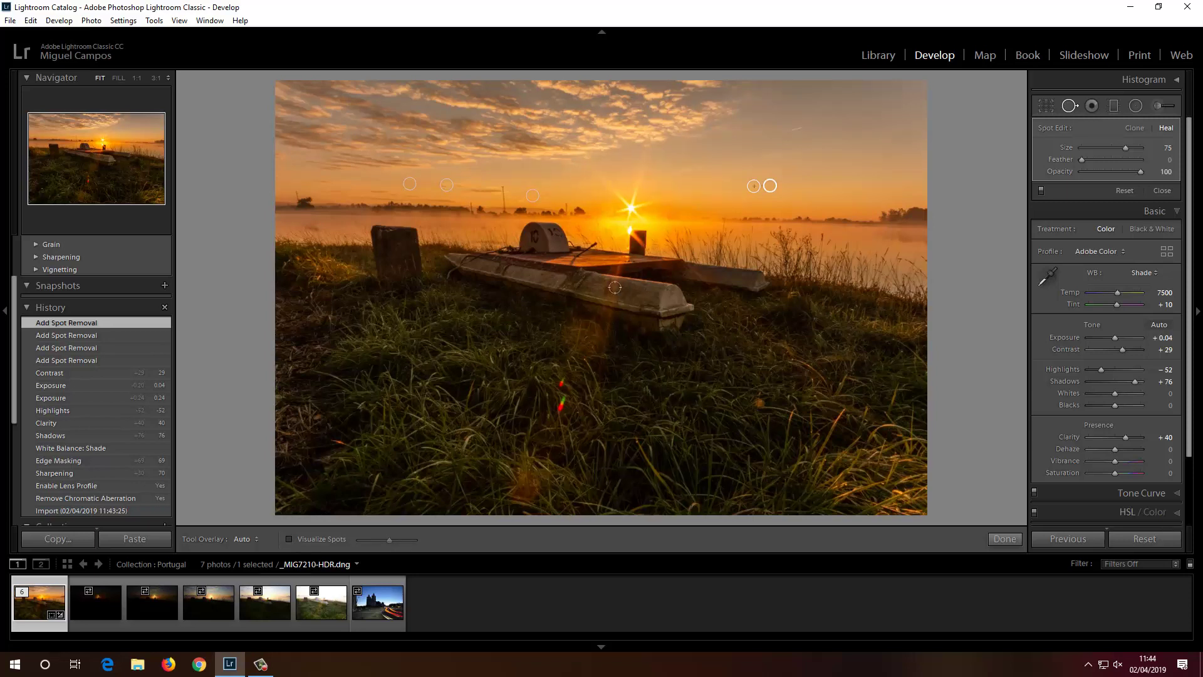
click(1005, 539)
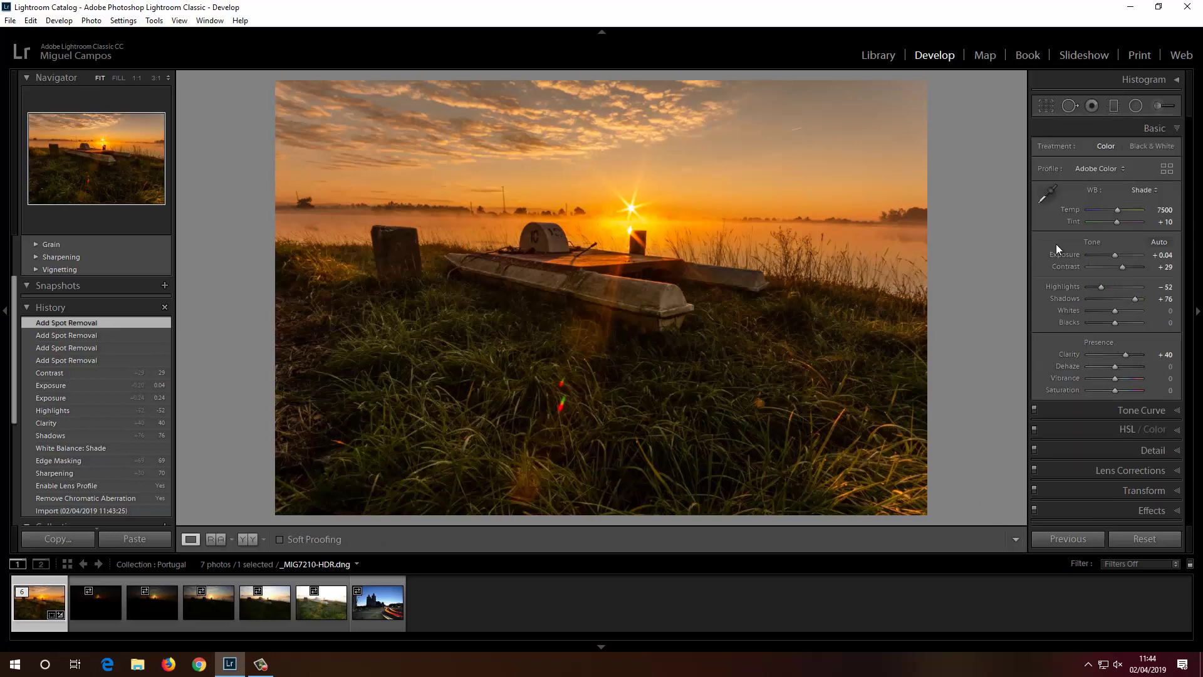
- Activate the Adjustment Brush and hide and show the toolbar below the photo twice
click(1136, 107)
click(1159, 107)
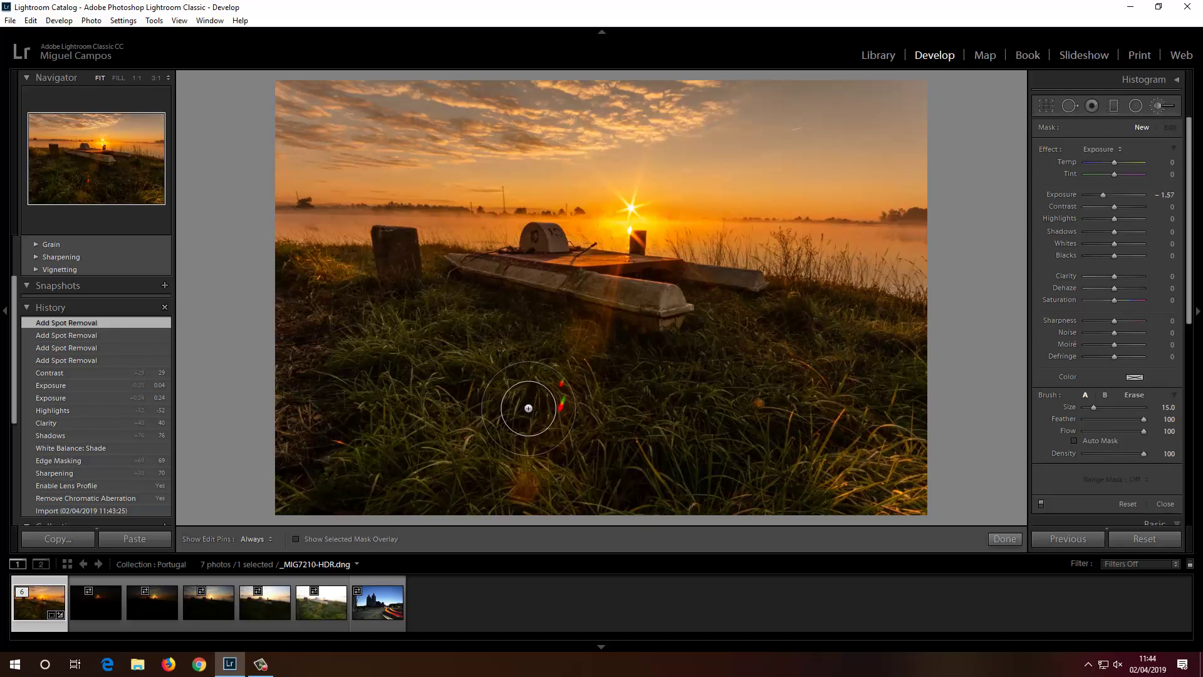
key(t)
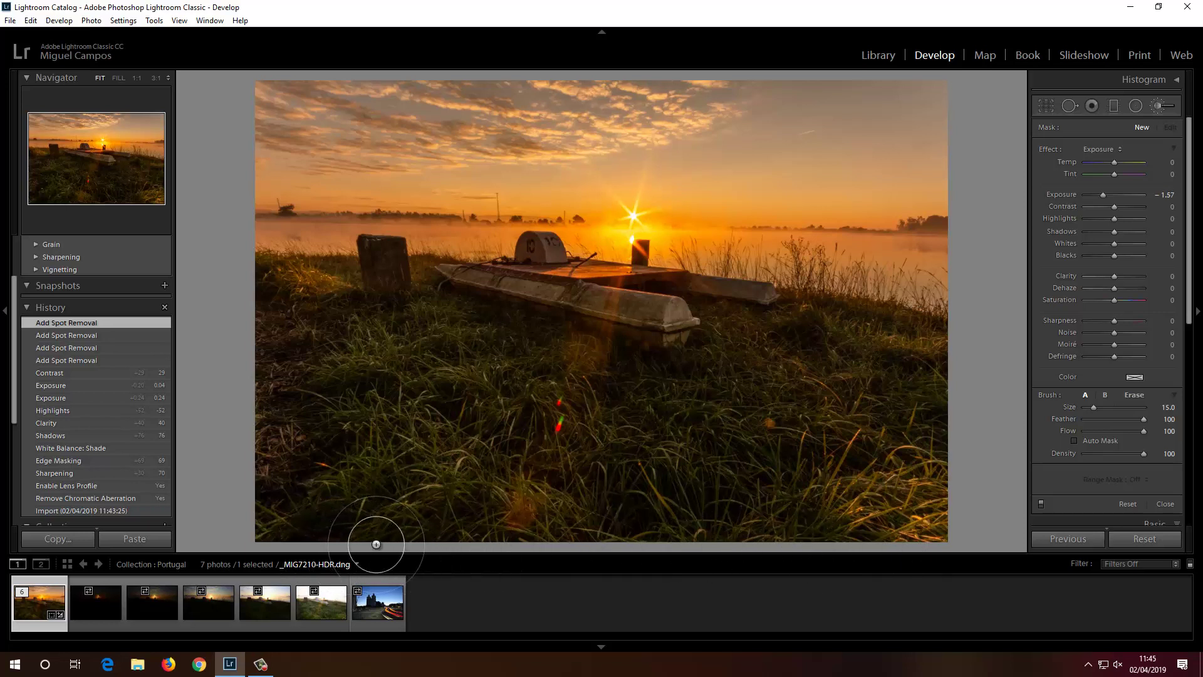
key(t)
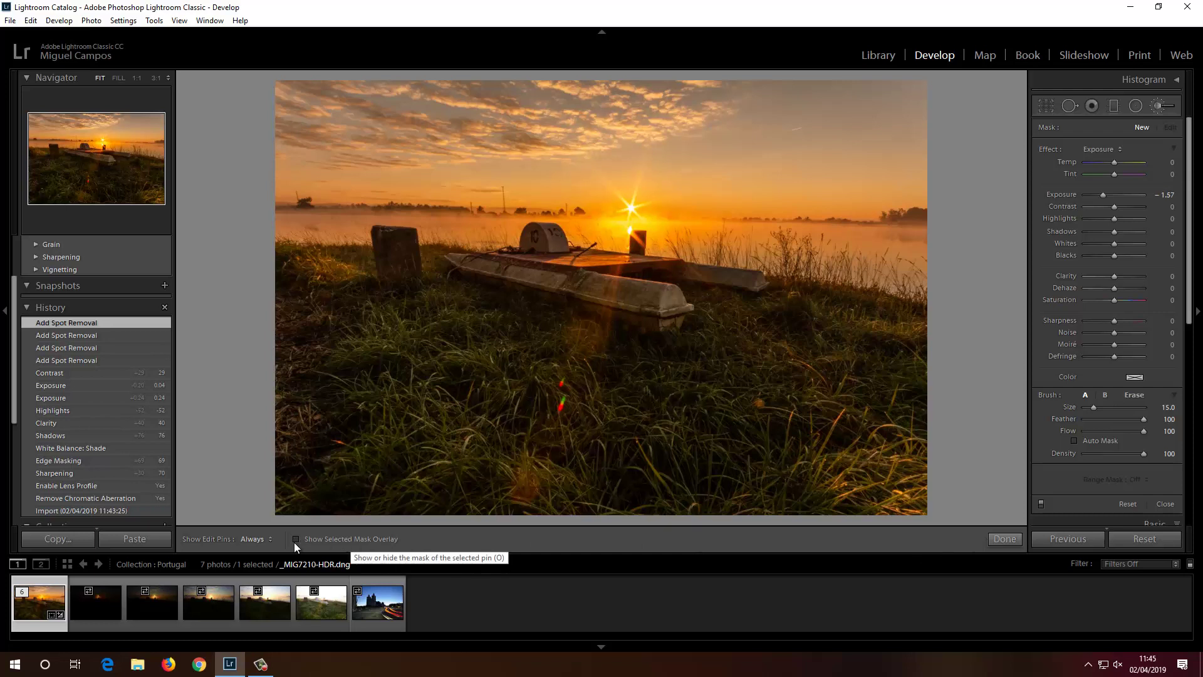
key(t)
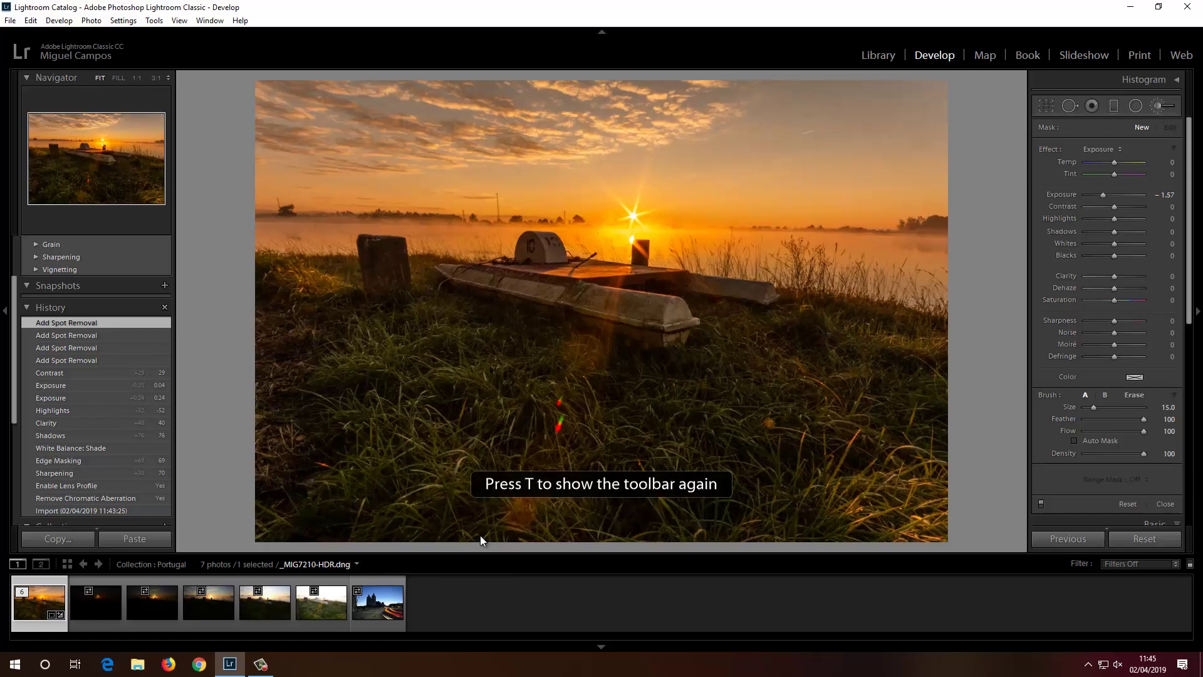
key(t)
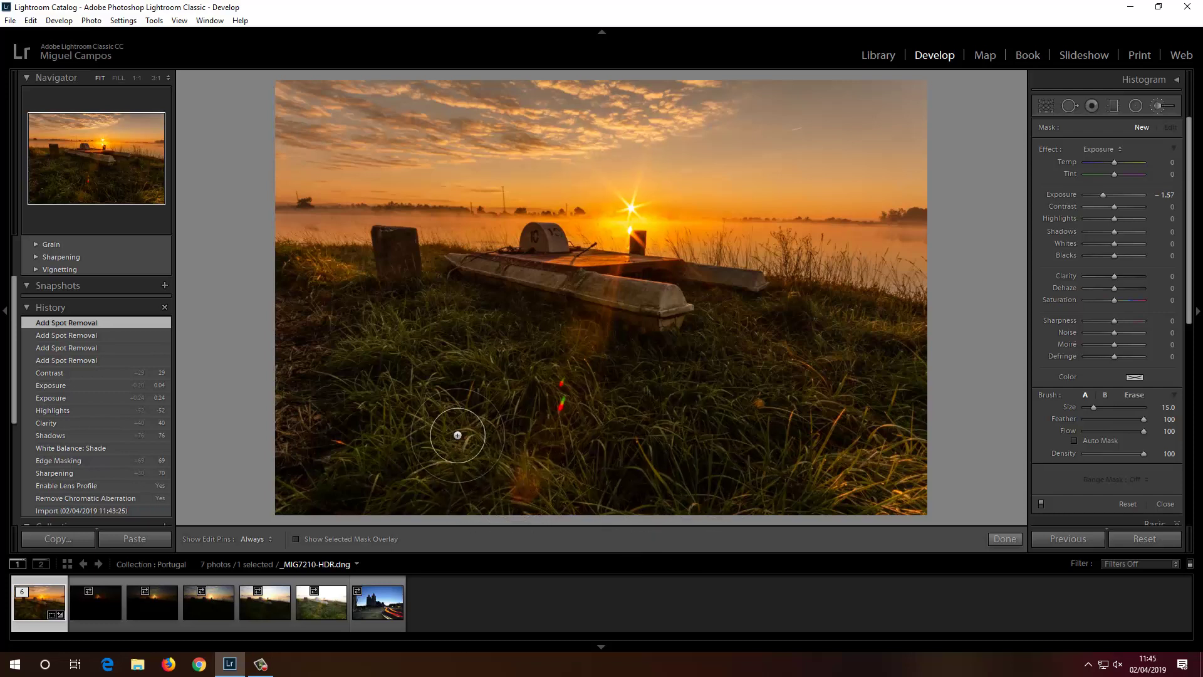
- Paint three darkening brush strokes at -1.57 exposure over the foreground grass: lower centre, lower right and left edge
key(h)
drag(475, 468, 501, 452)
drag(827, 463, 862, 470)
key(h)
drag(291, 338, 293, 416)
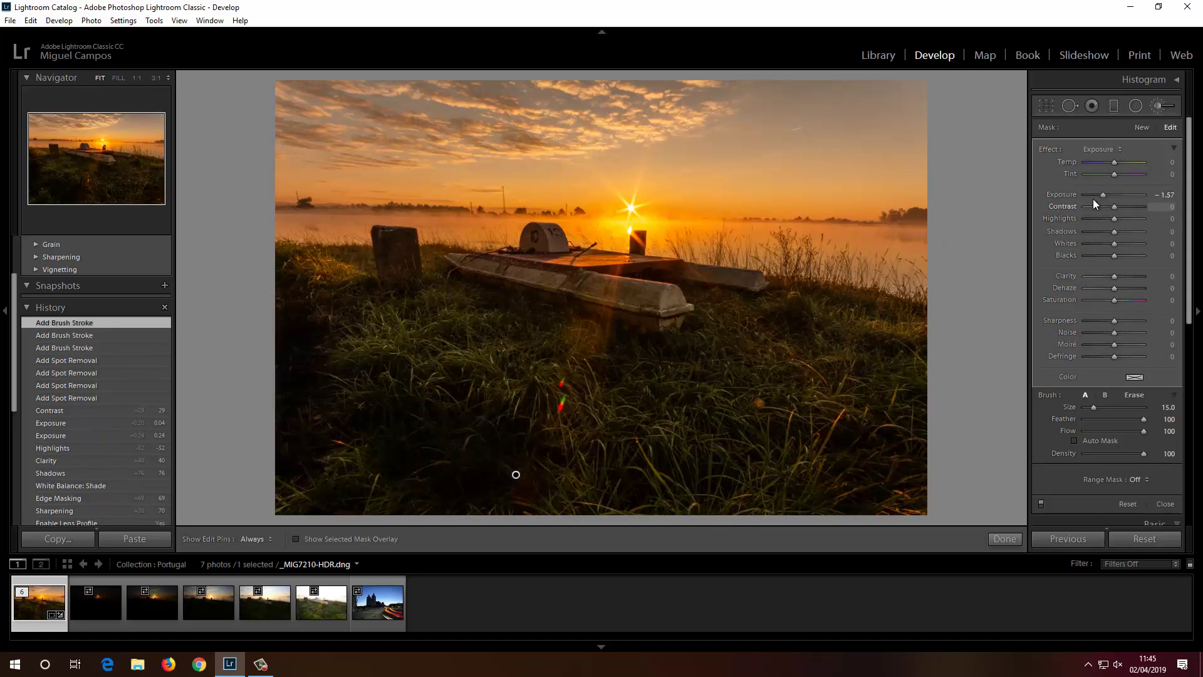
- Set the brush adjustment's Exposure to -0.44 and compare the photo with brush adjustments off and on
drag(1104, 196, 1111, 196)
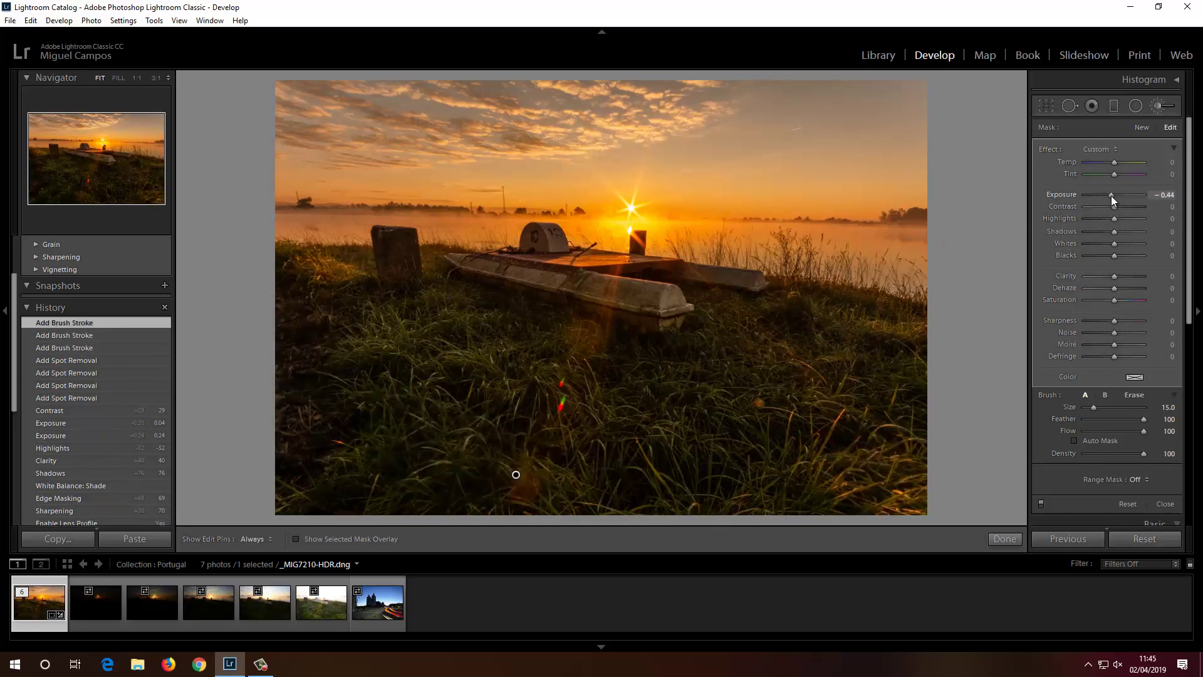
click(1041, 503)
click(1040, 502)
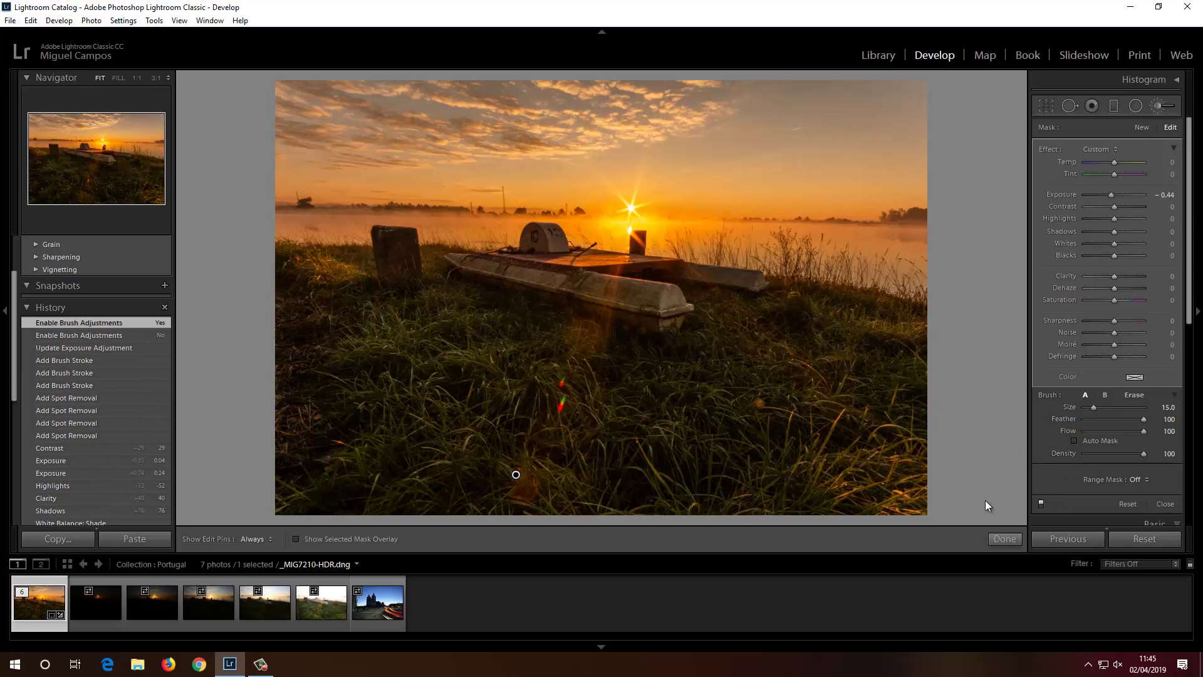
- Straighten the photo to an angle of -1.26 and crop it tighter around the boat at the original aspect ratio
click(1005, 538)
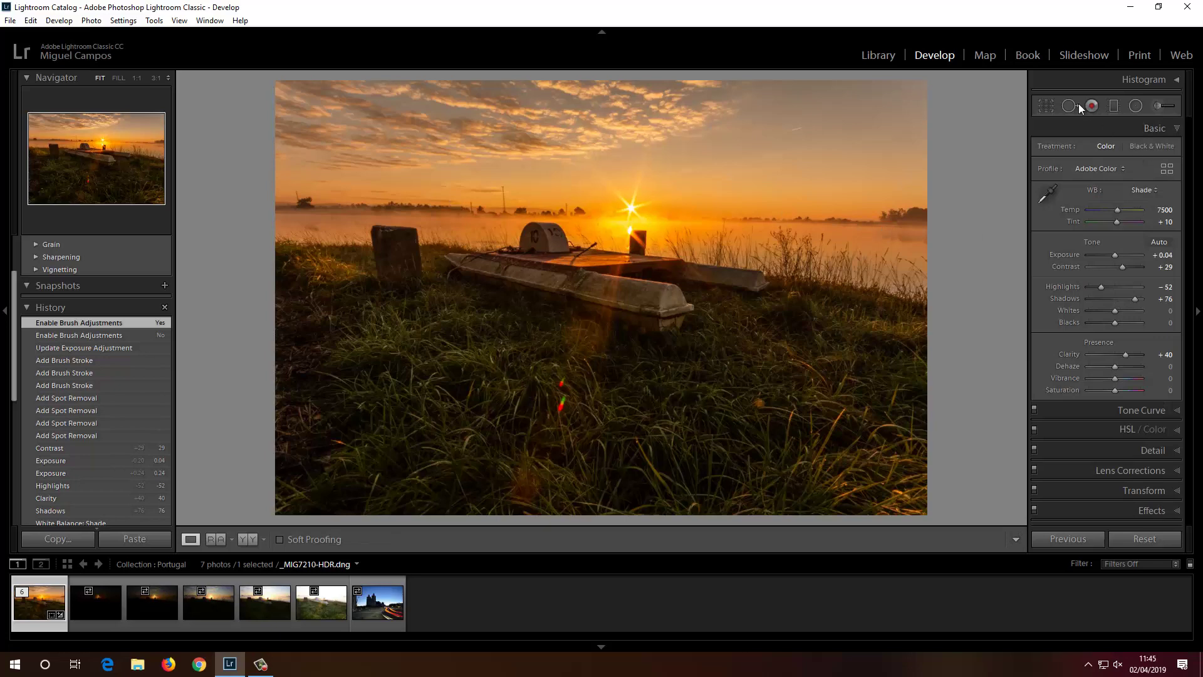
click(1045, 105)
drag(955, 214, 961, 209)
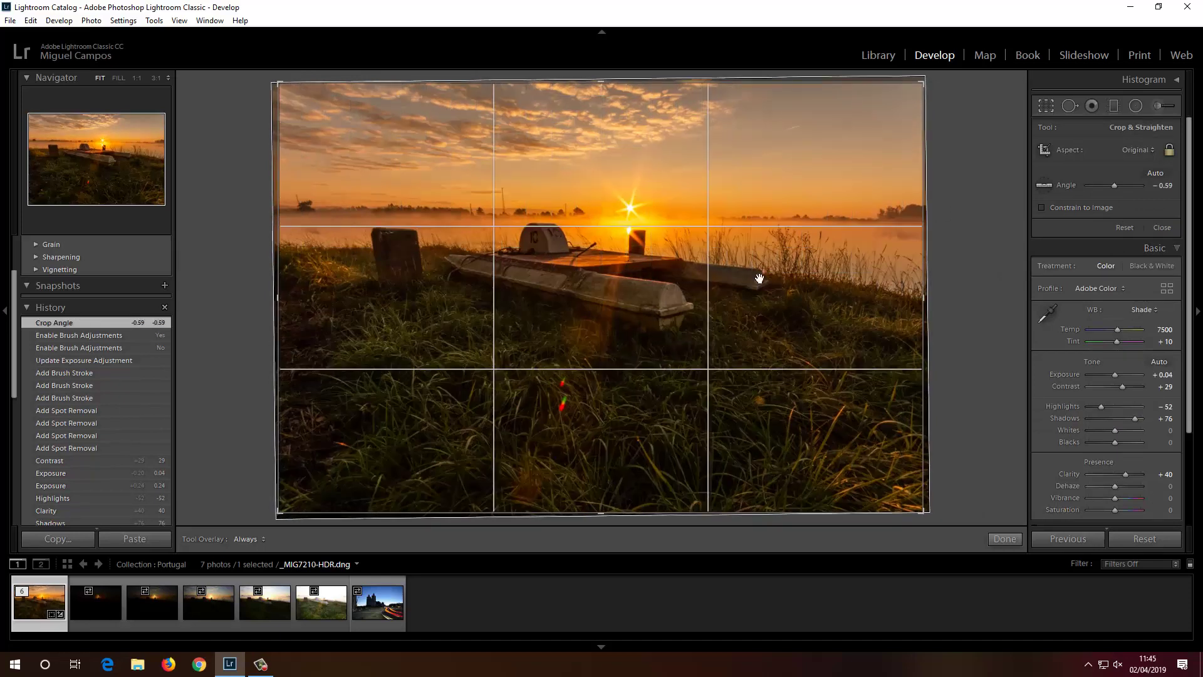
drag(280, 511, 301, 493)
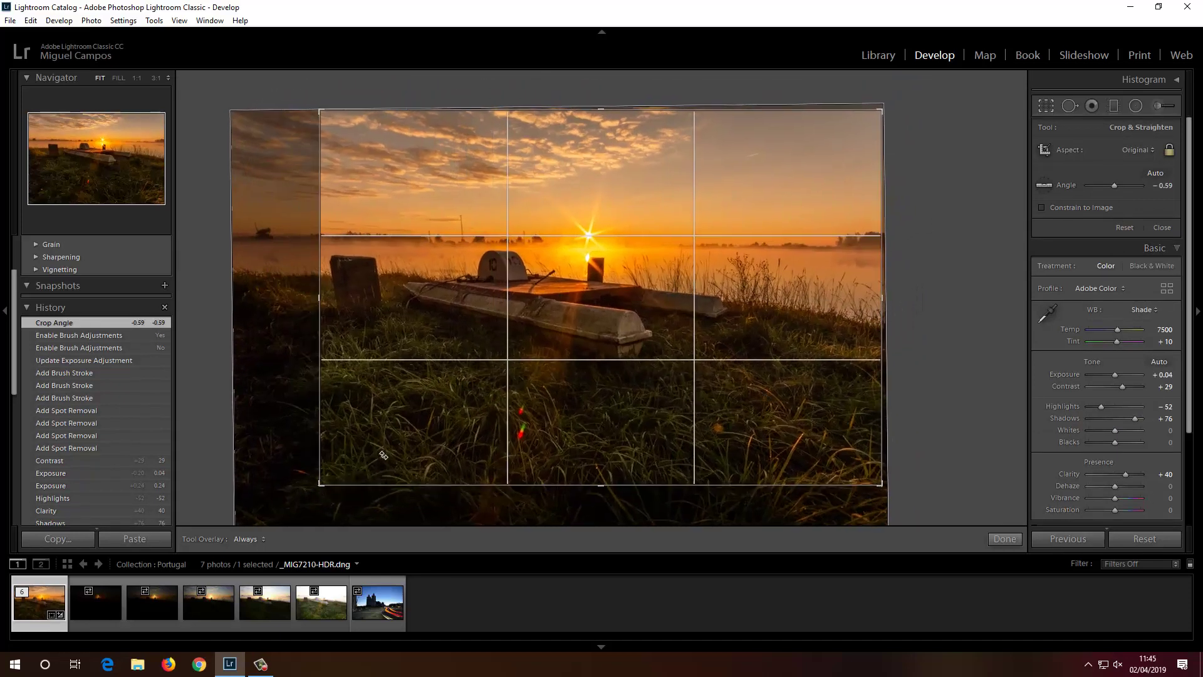
drag(545, 338, 612, 333)
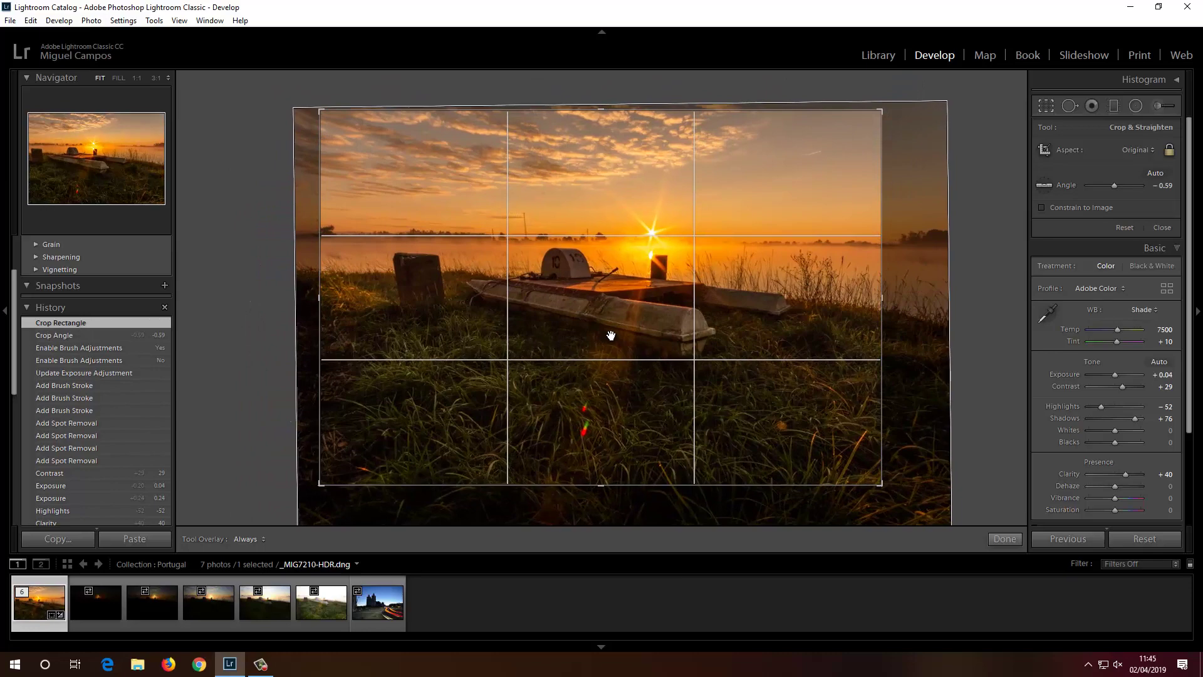
drag(902, 437, 899, 437)
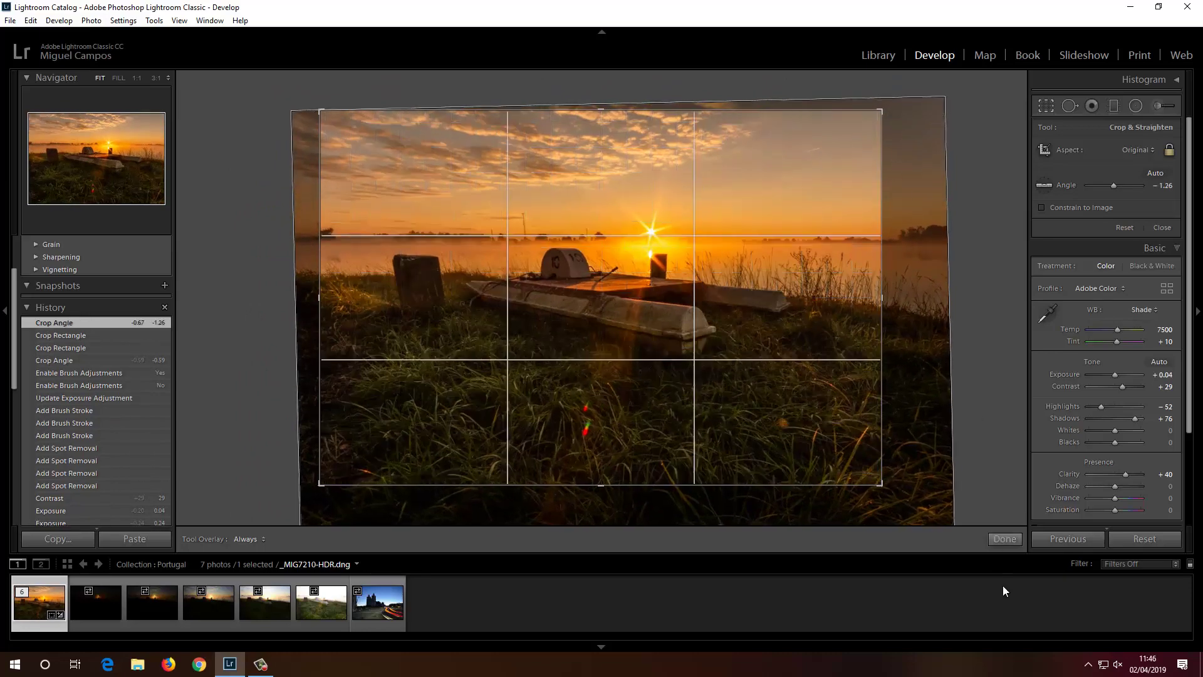
click(1003, 539)
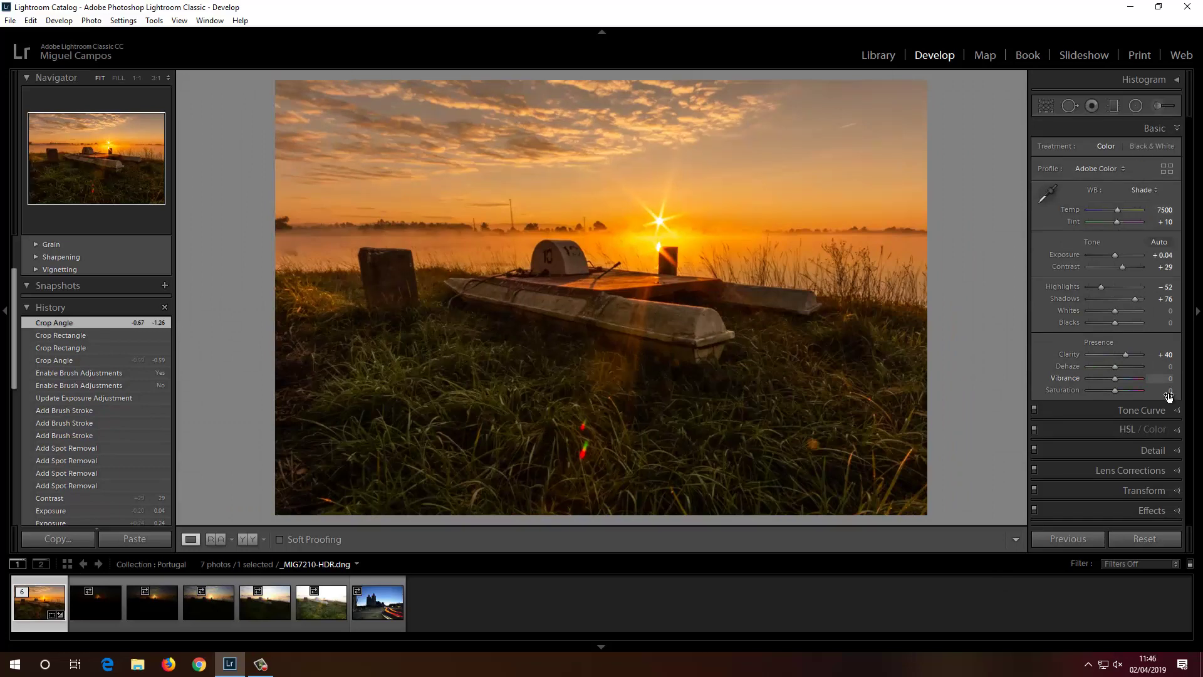
- Add a post-crop vignette with Amount -19 and Midpoint 45
click(1157, 509)
mouse_move(1099, 292)
mouse_down()
mouse_move(1115, 305)
mouse_move(1110, 291)
mouse_up()
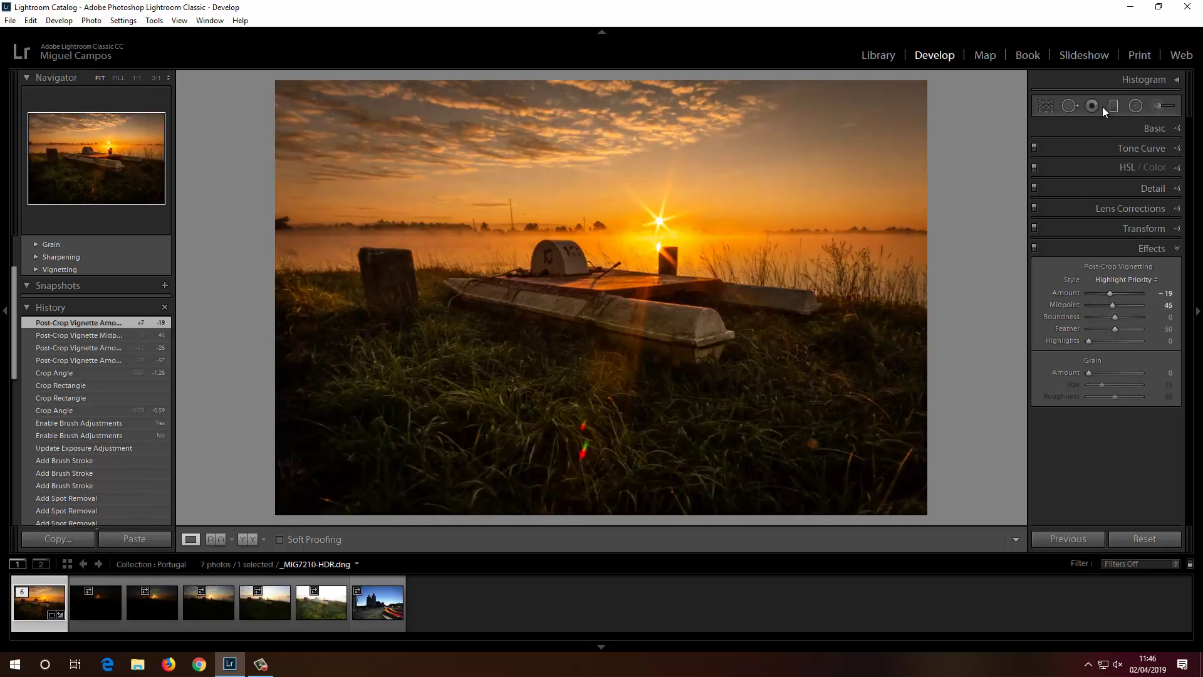
- Draw a large oval radial filter at -1.57 exposure and centre it over the boat
click(1136, 105)
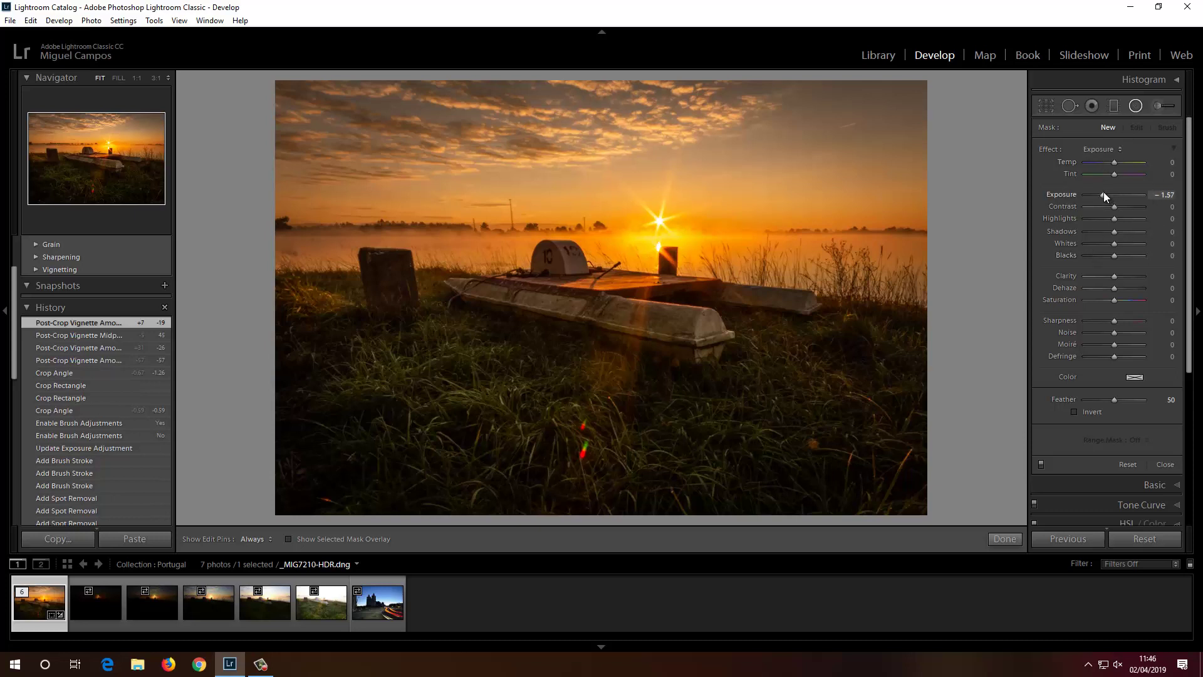
click(1136, 106)
click(1135, 105)
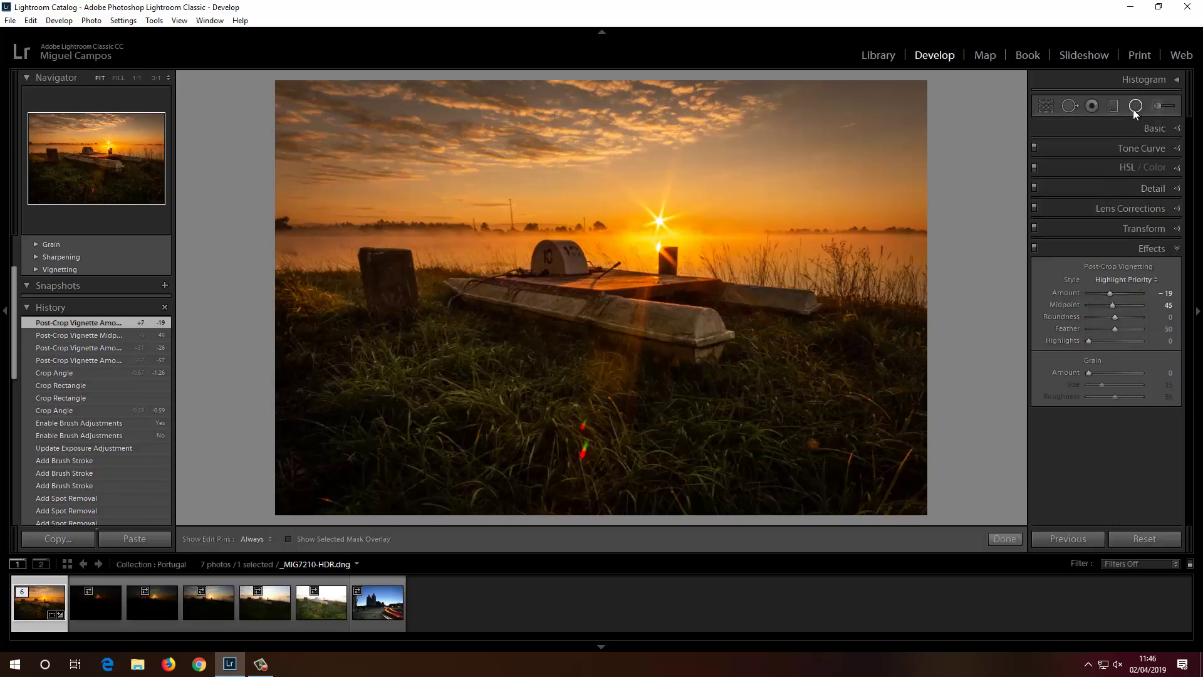
drag(533, 218, 809, 432)
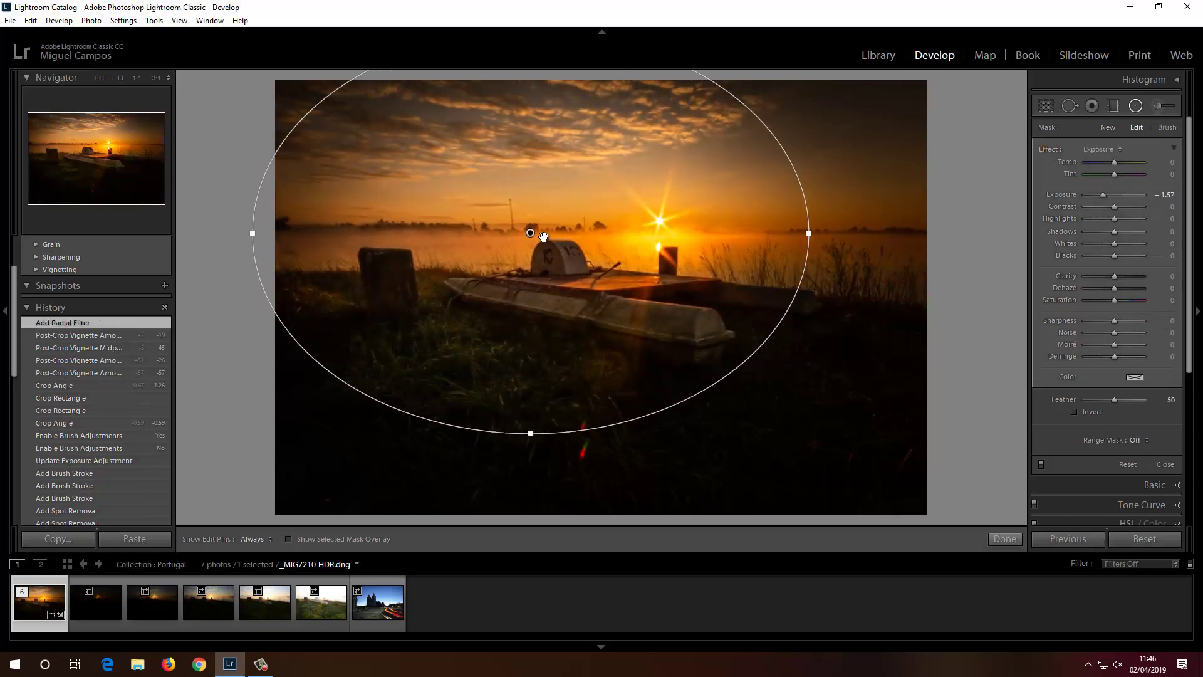
drag(543, 236, 607, 299)
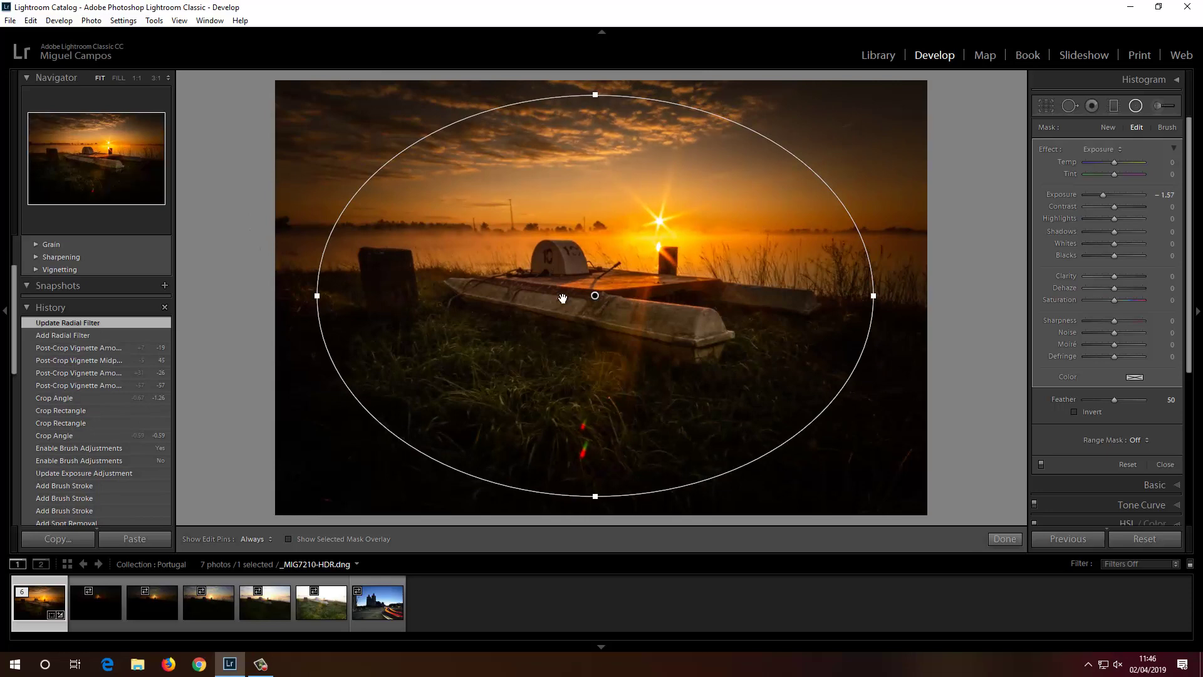
- Invert the radial filter's mask and set its Exposure to 0.87 to brighten the area inside the oval
drag(1106, 195, 1119, 197)
click(1073, 411)
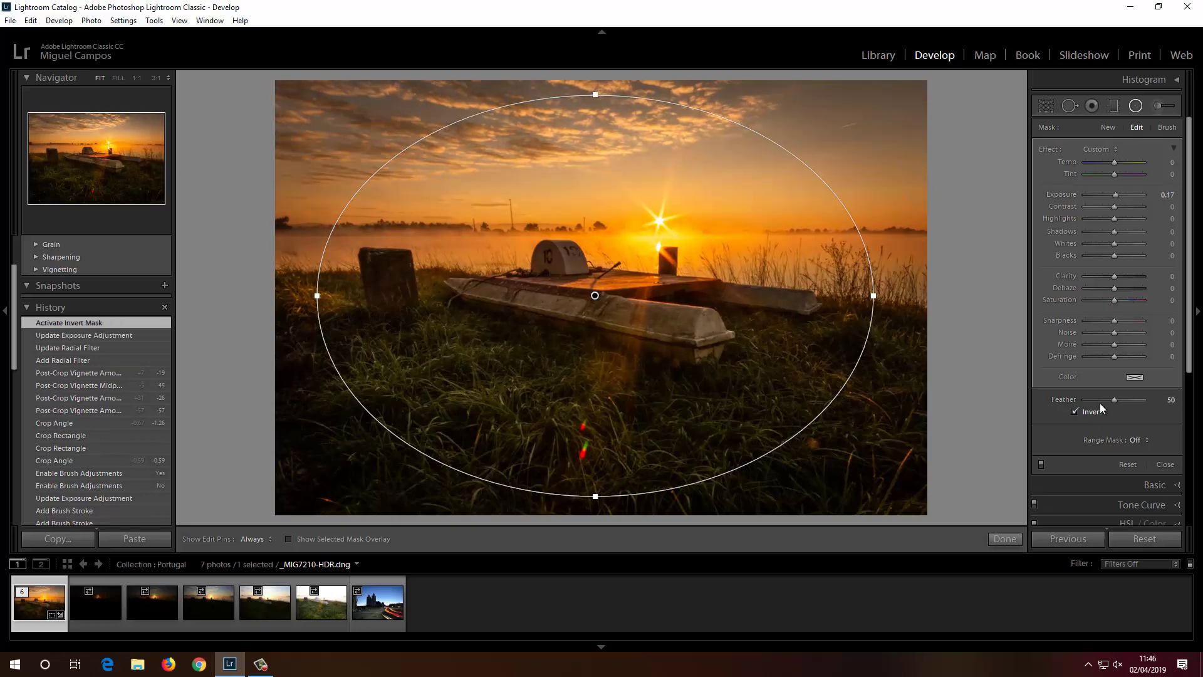
mouse_move(1115, 195)
mouse_down()
mouse_move(1138, 195)
mouse_move(1120, 201)
mouse_up()
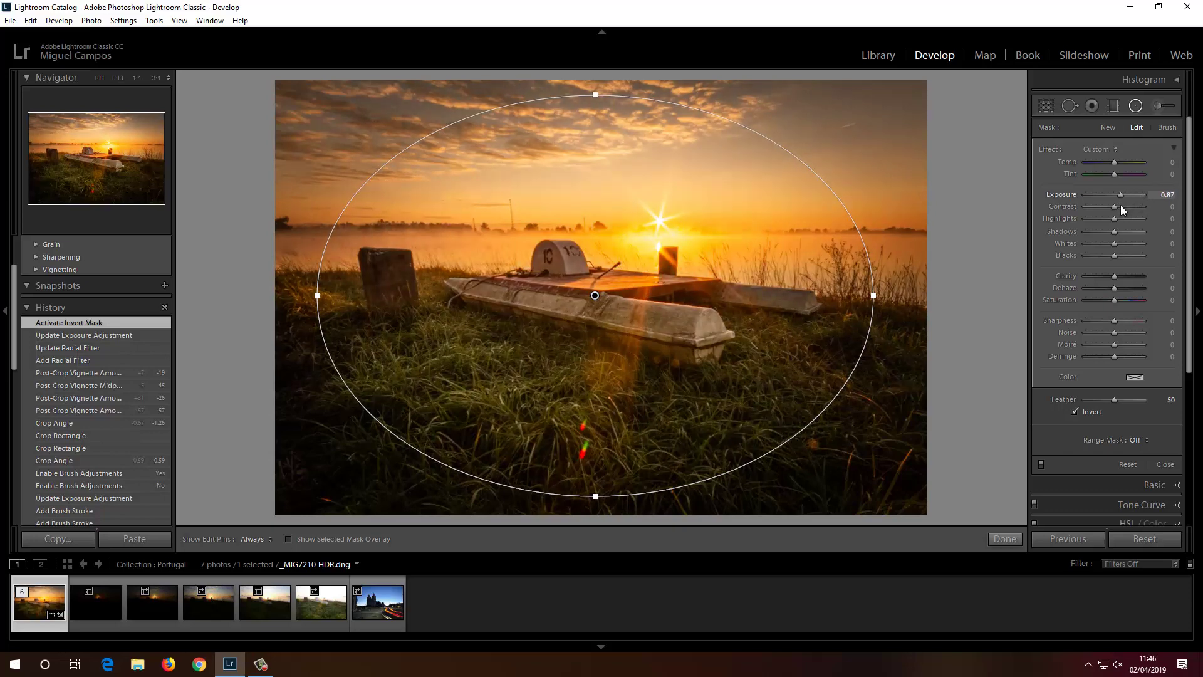
click(1005, 539)
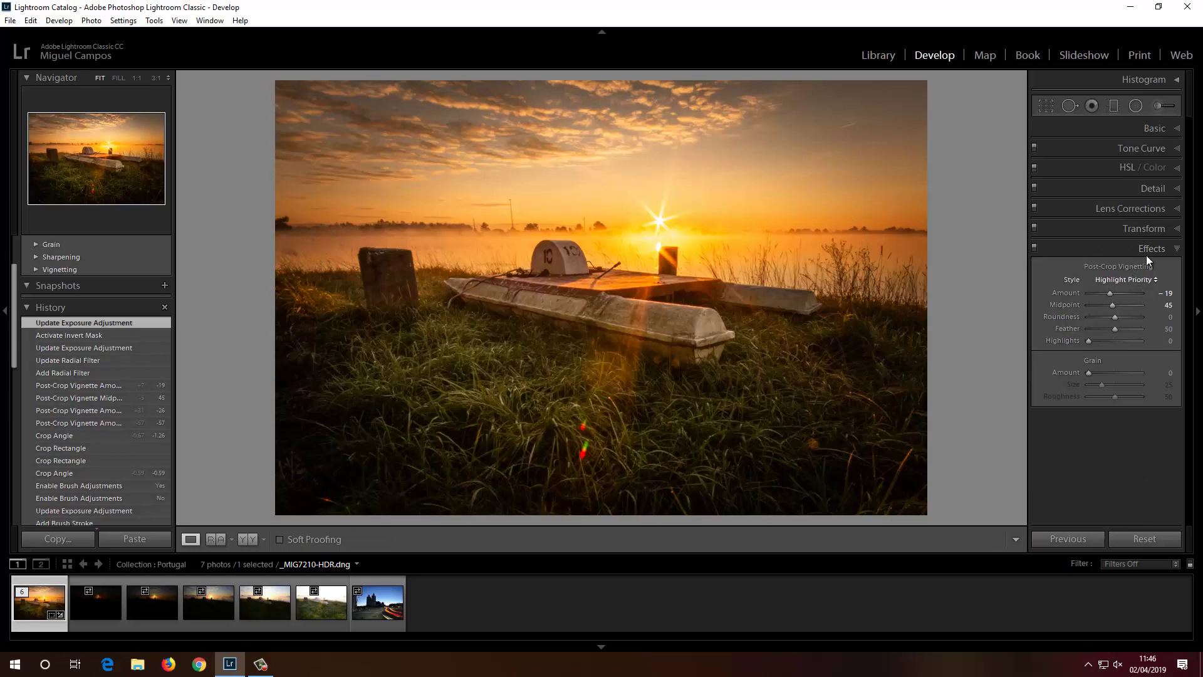
- Set the photo's overall Exposure to -0.24 in the basic adjustments
click(1163, 131)
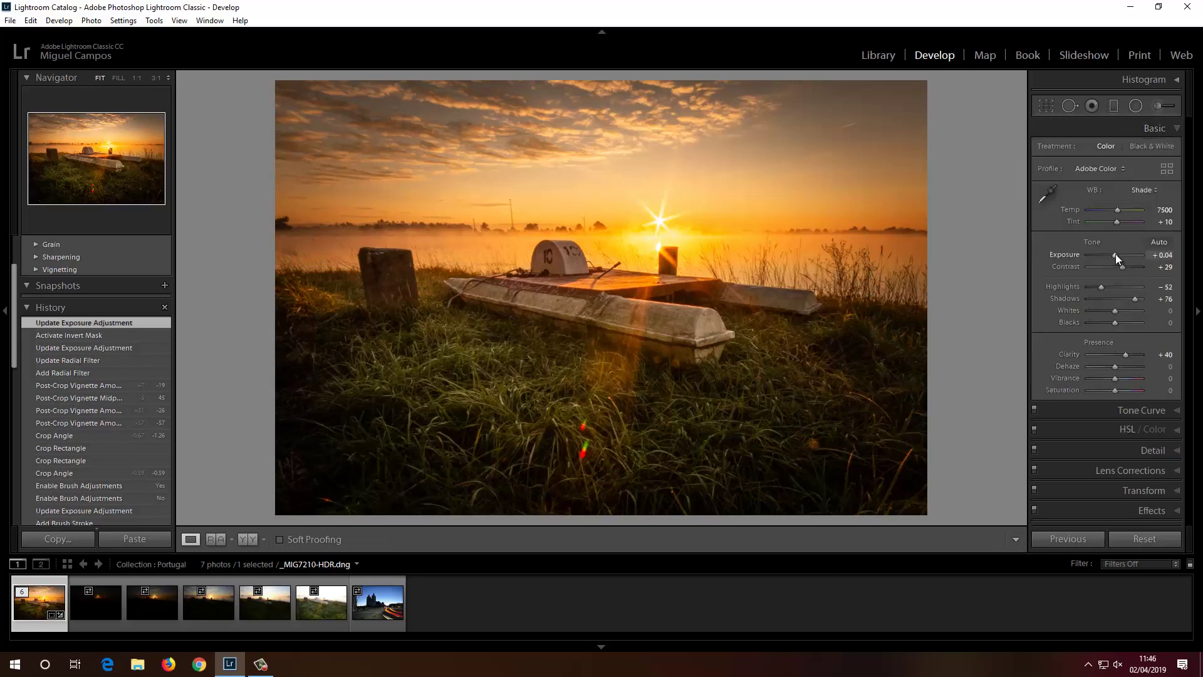
drag(1116, 254, 1115, 253)
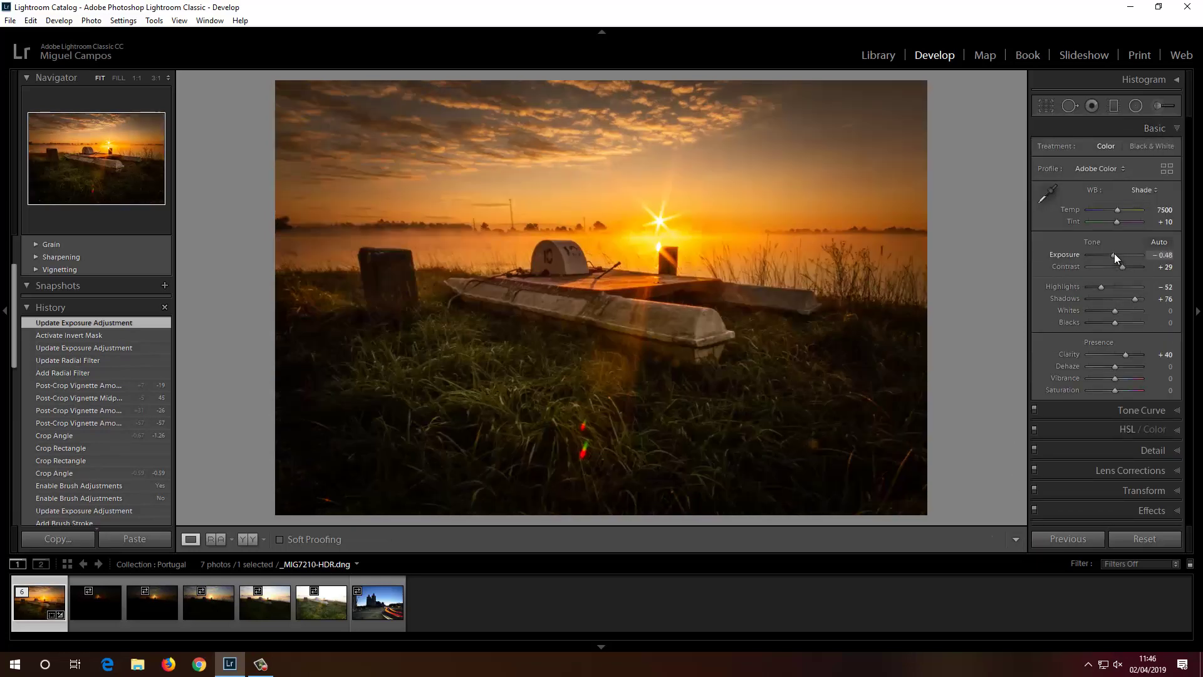
drag(1115, 253, 1116, 253)
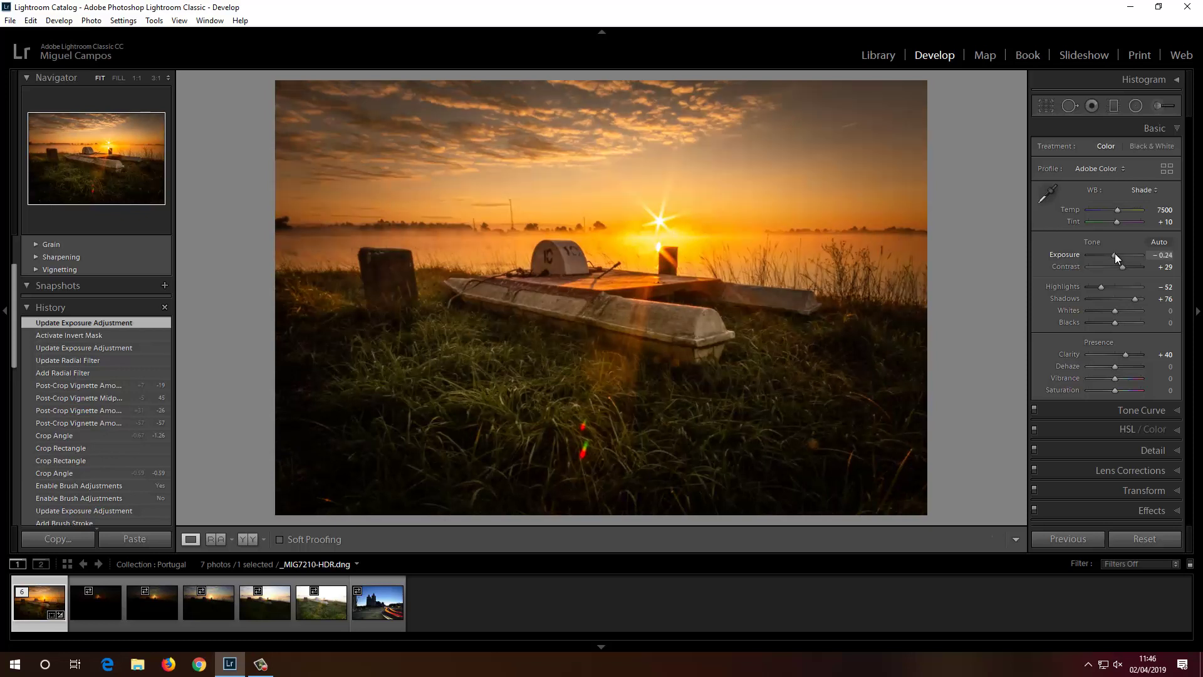